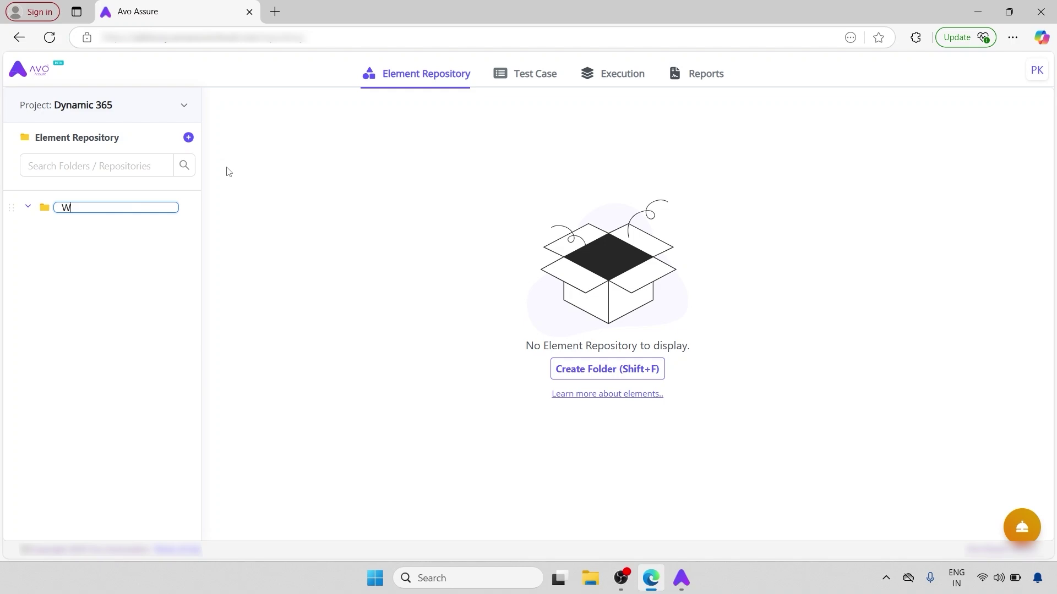
# - Name the new root folder WorkFlow and create a subfolder named Procure To Pay inside it
pyautogui.write('Flow')
pyautogui.press('Return')
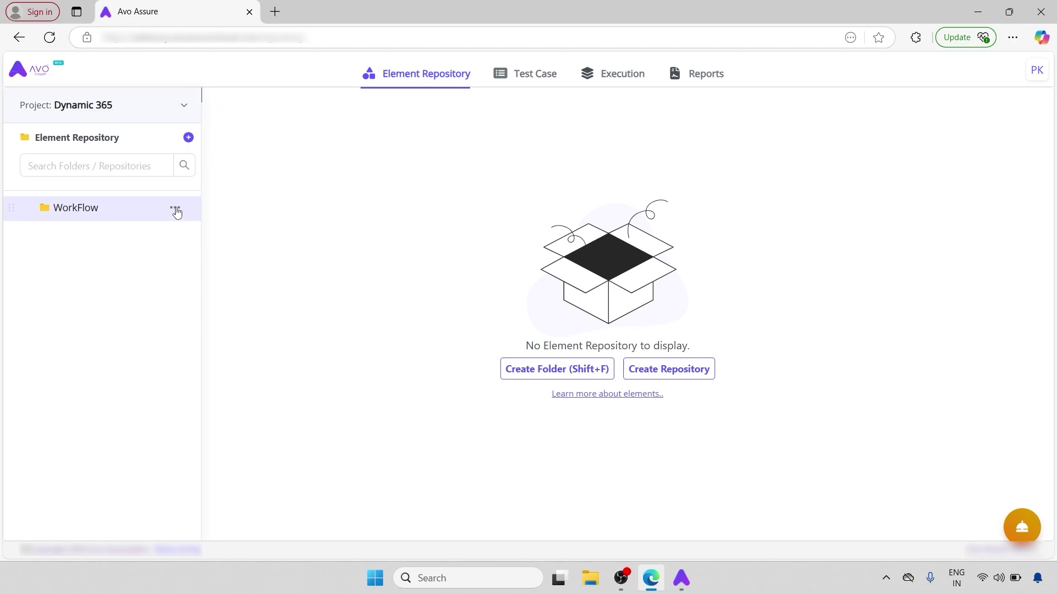
pyautogui.click(175, 209)
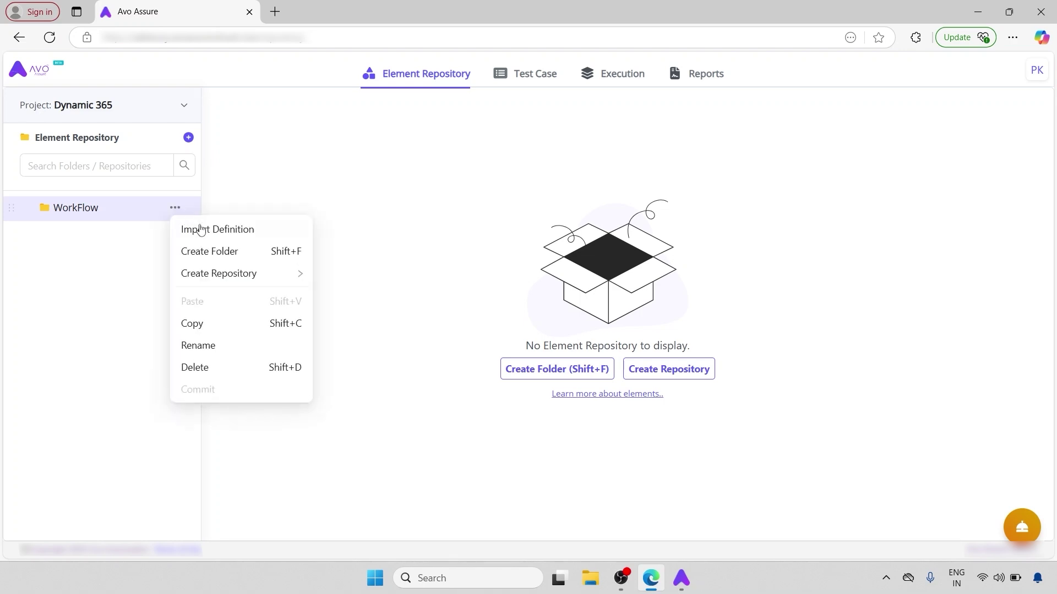
pyautogui.click(244, 254)
pyautogui.press('BackSpace')
pyautogui.write('Procure TO \\')
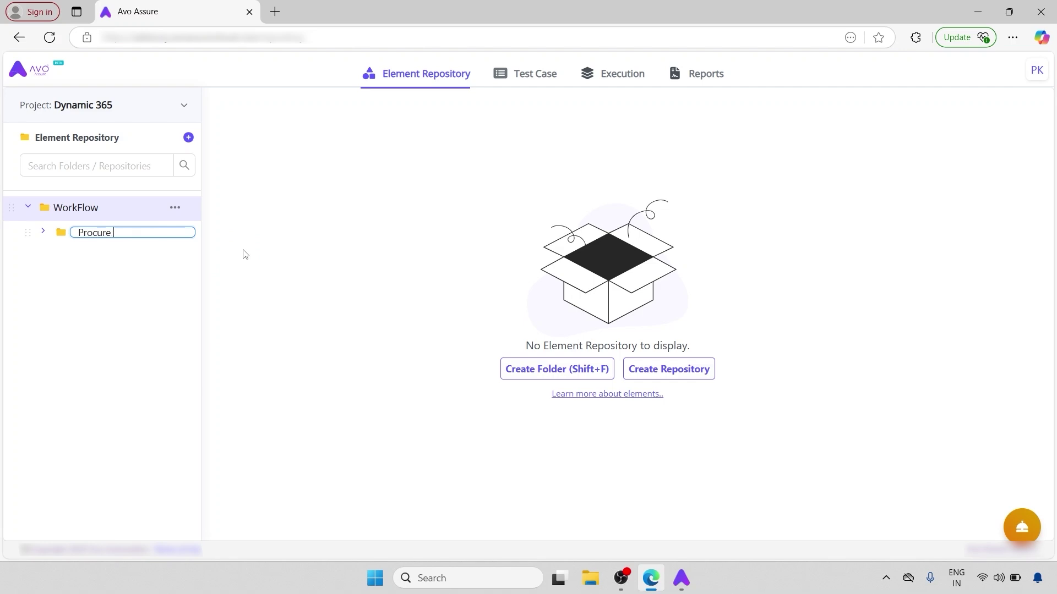
pyautogui.press('BackSpace')
pyautogui.press('BackSpace')
pyautogui.press('BackSpace')
pyautogui.write('o Pay')
pyautogui.press('Return')
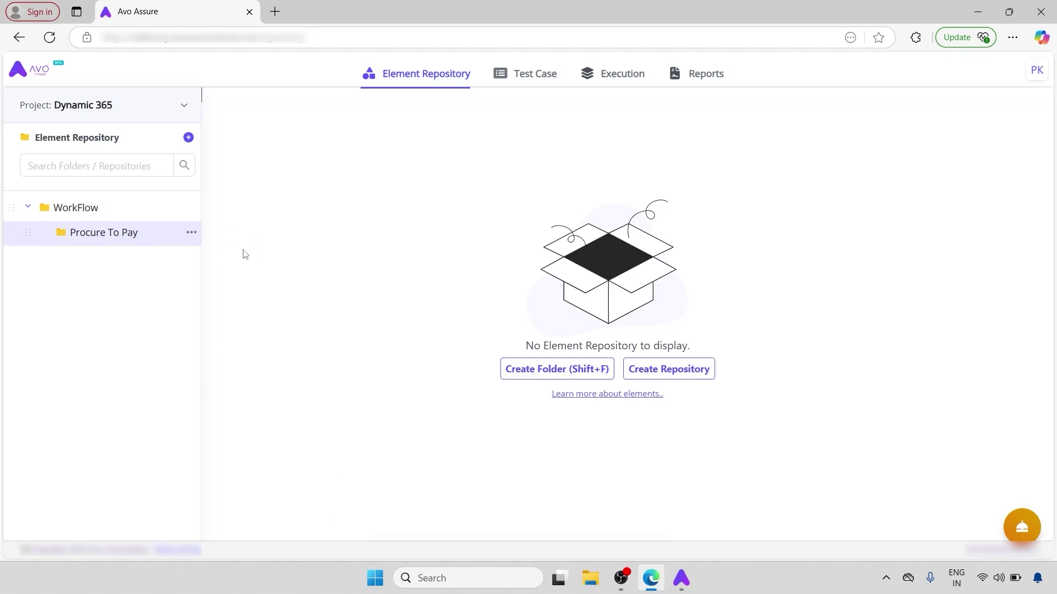
# - Create a Web repository named Create Purchase Order inside the Procure To Pay folder
pyautogui.click(191, 234)
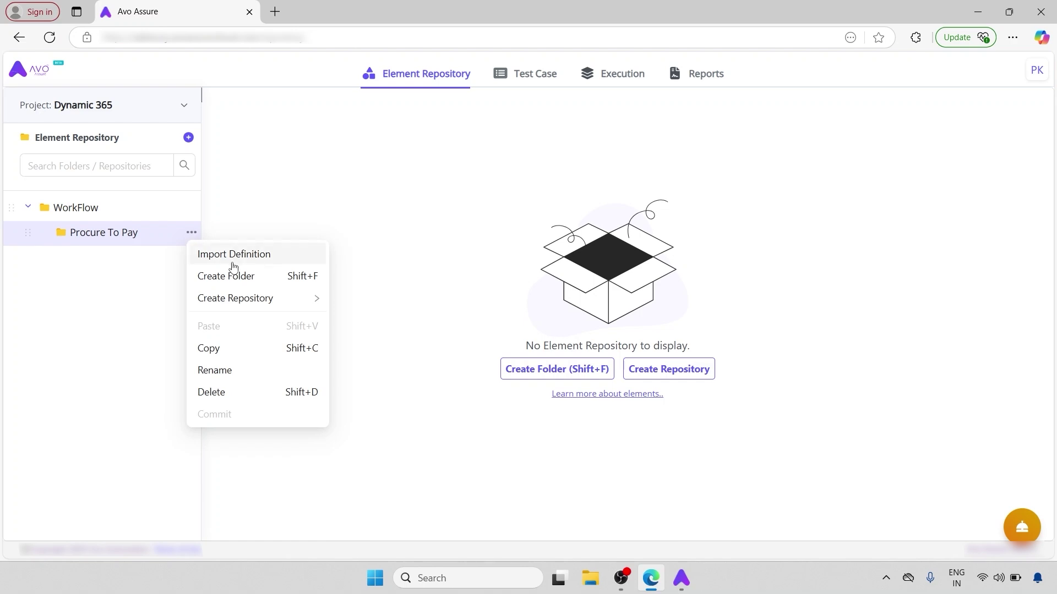
pyautogui.moveTo(282, 299)
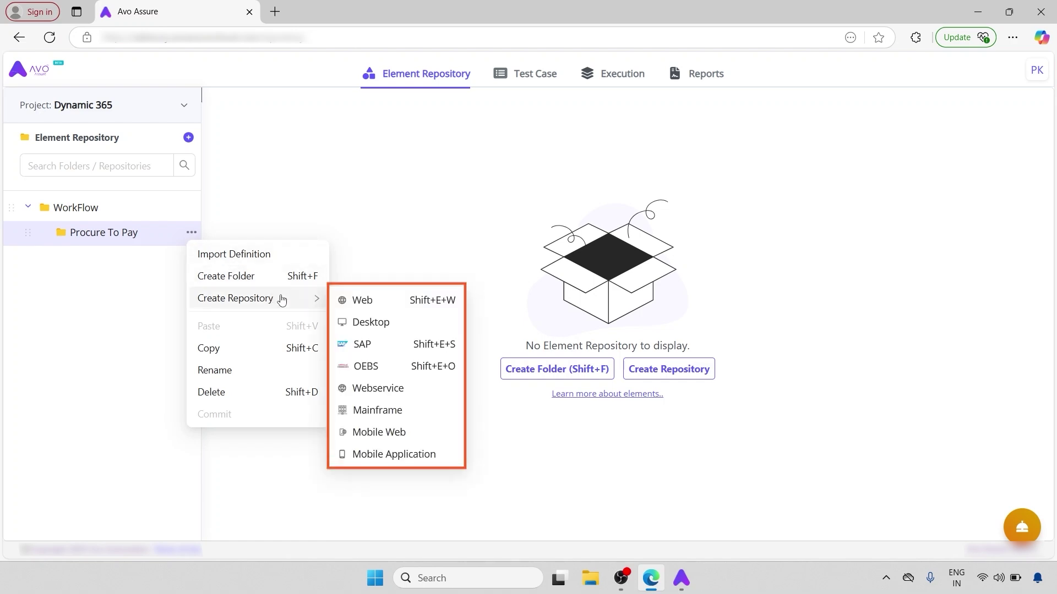
pyautogui.click(384, 303)
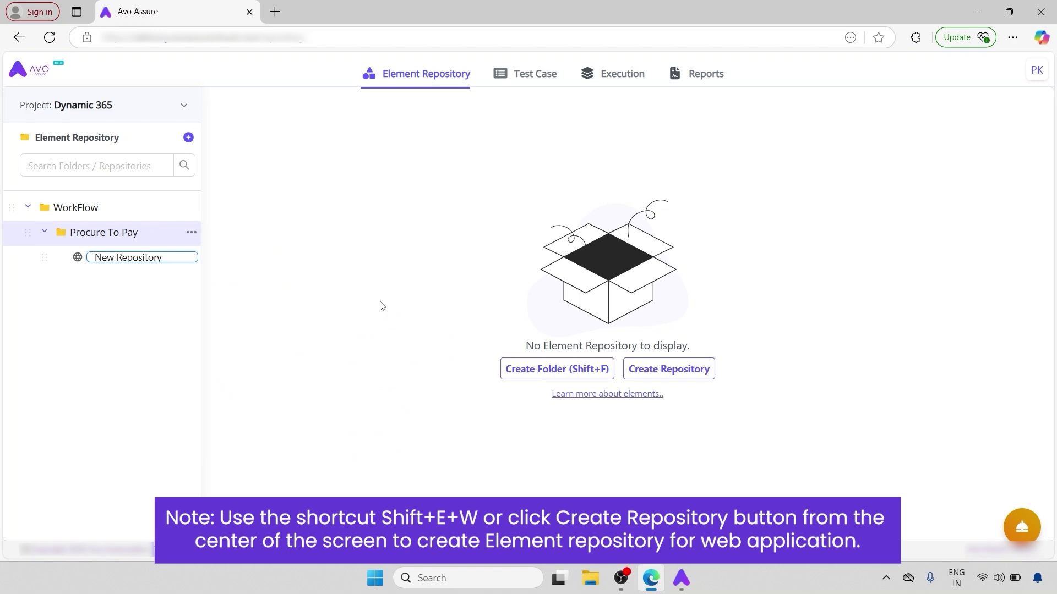
pyautogui.hotkey('ctrl', 'a')
pyautogui.press('BackSpace')
pyautogui.write('Create Purchase Order')
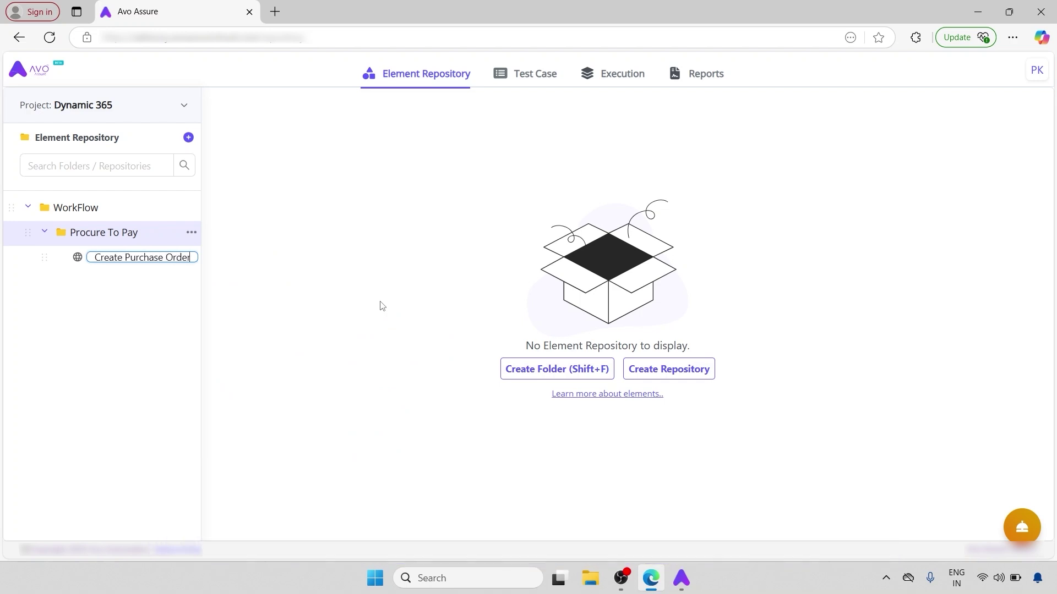
pyautogui.press('Return')
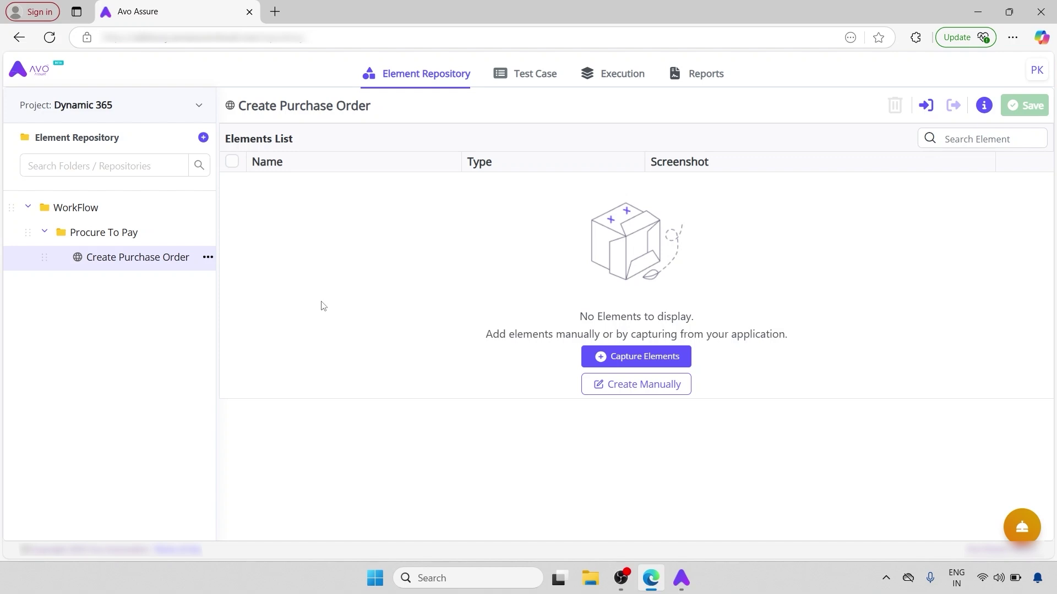
# - Start capturing elements in Microsoft Edge and load the Finance and Operations default dashboard URL in the capture client
pyautogui.click(685, 361)
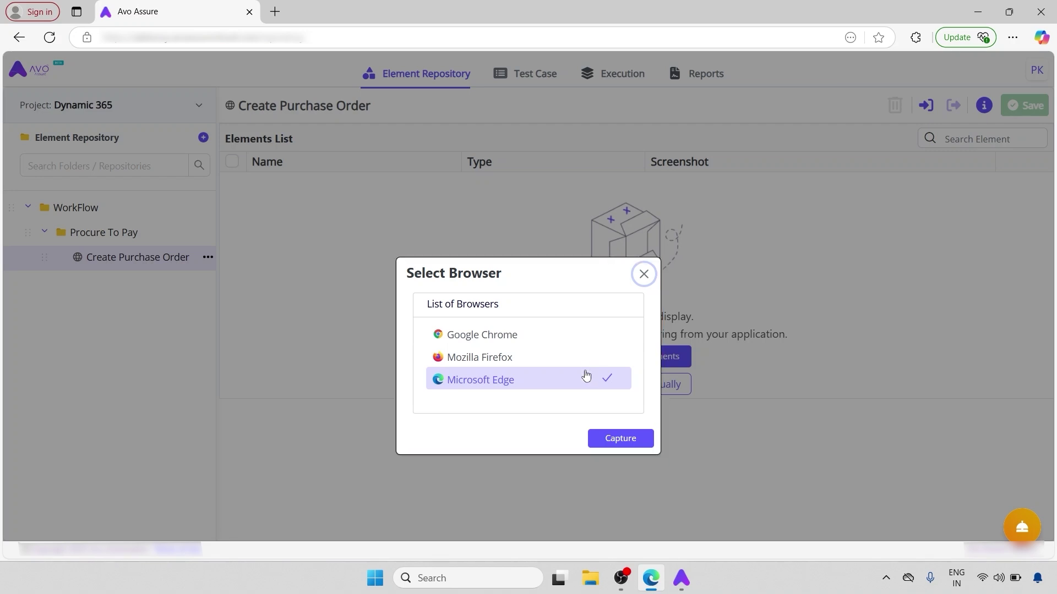
pyautogui.click(641, 442)
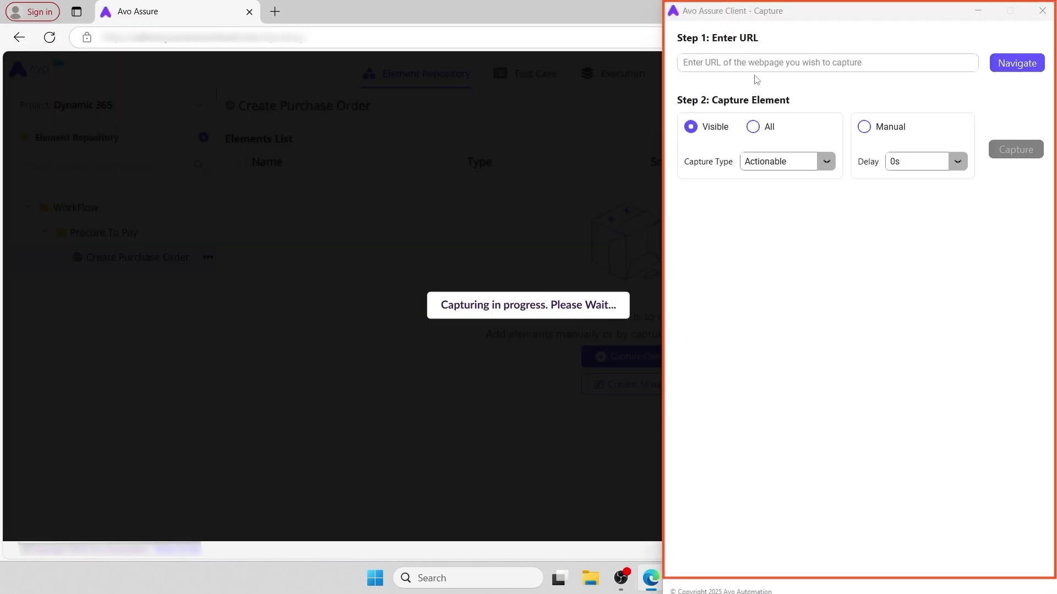
pyautogui.click(752, 63)
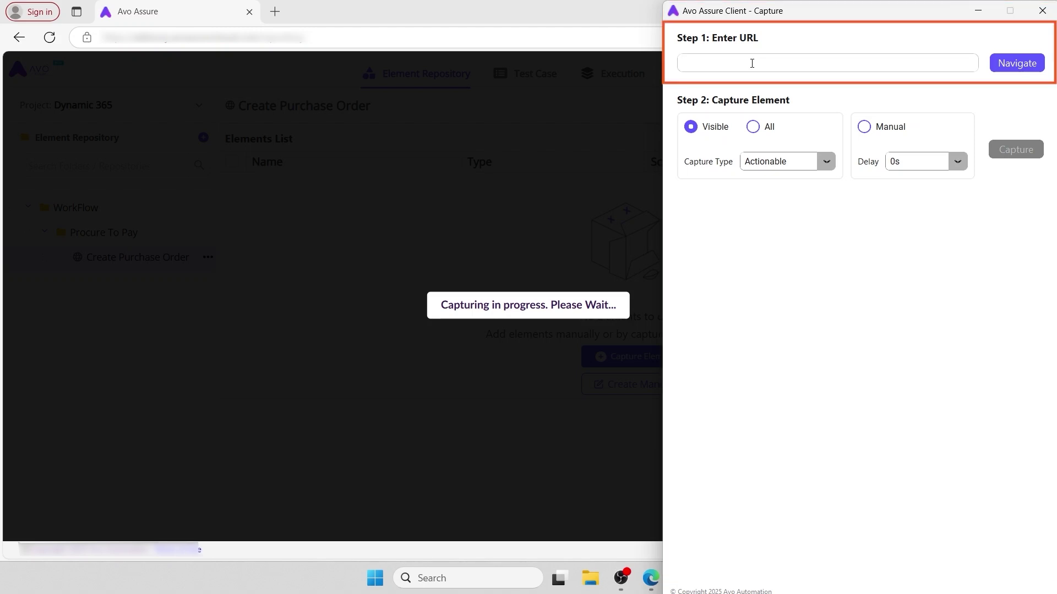
pyautogui.hotkey('ctrl', 'v')
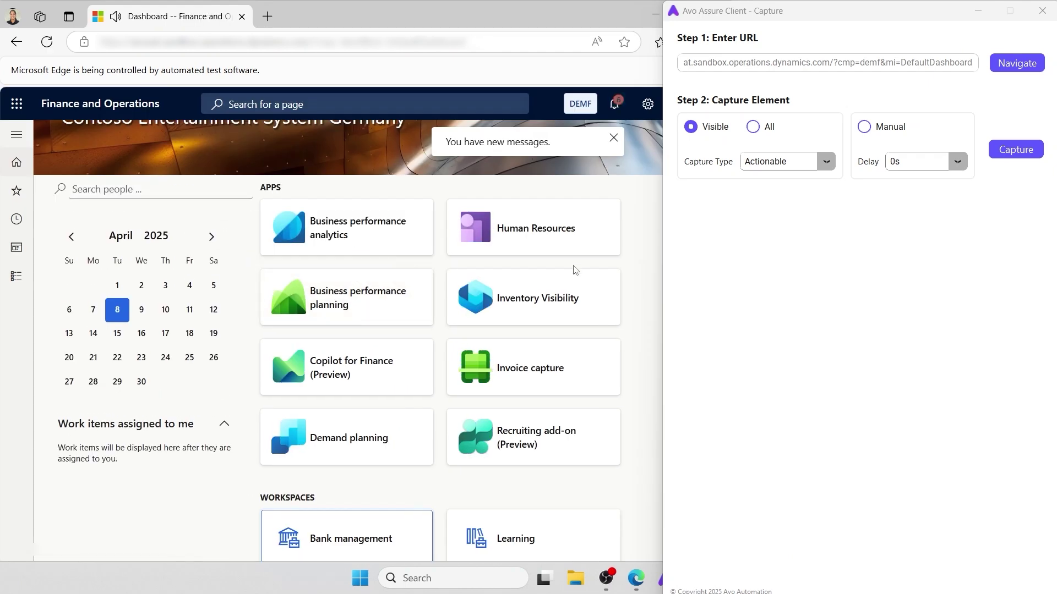
# - Capture the dashboard's Modules element with the Manual capture mode and stop the capture
pyautogui.click(865, 128)
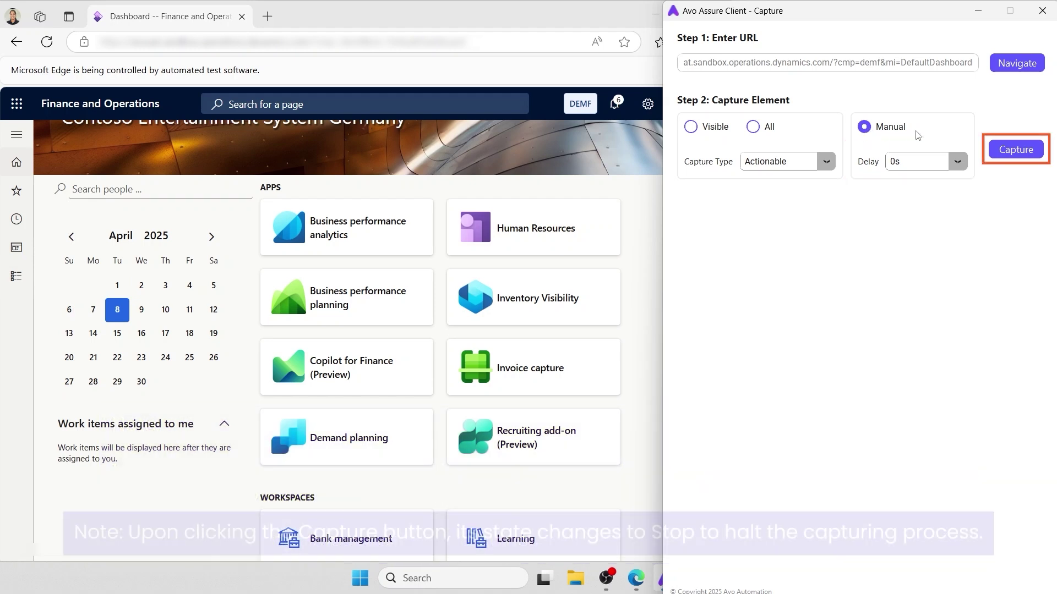
pyautogui.click(1007, 153)
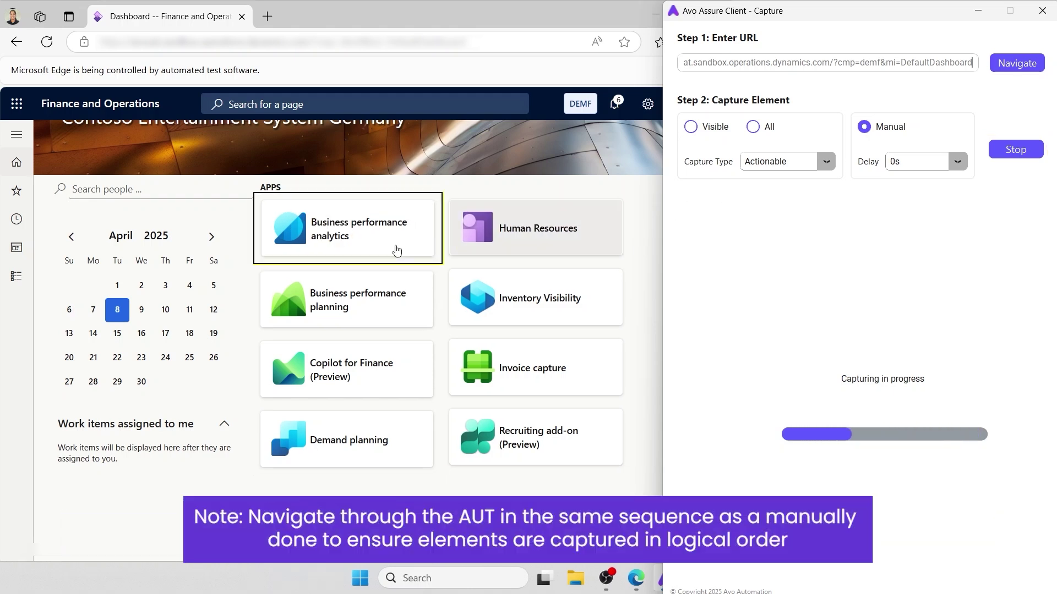
pyautogui.click(20, 283)
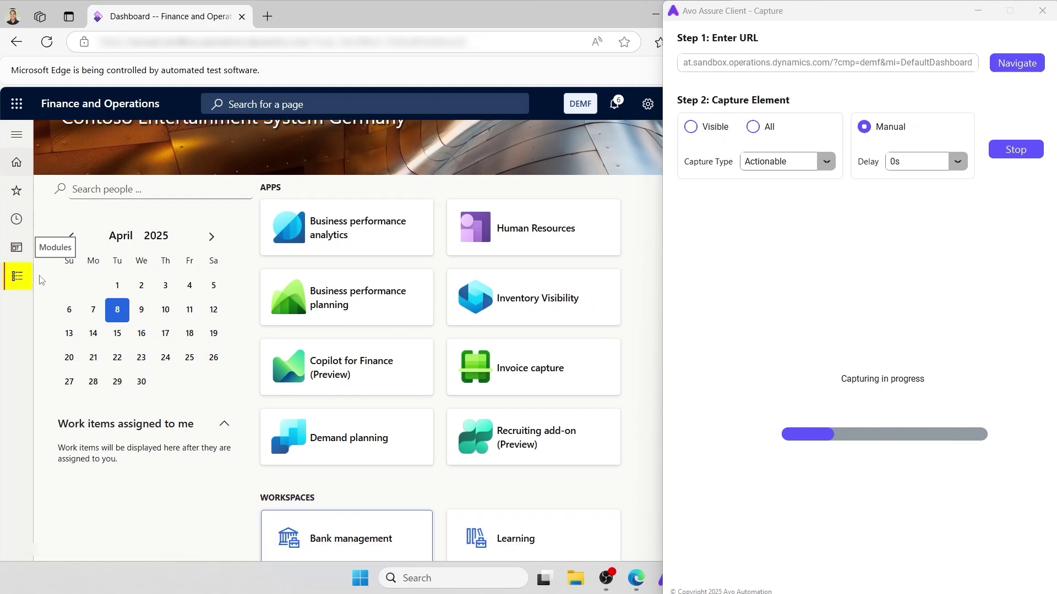
pyautogui.click(1008, 154)
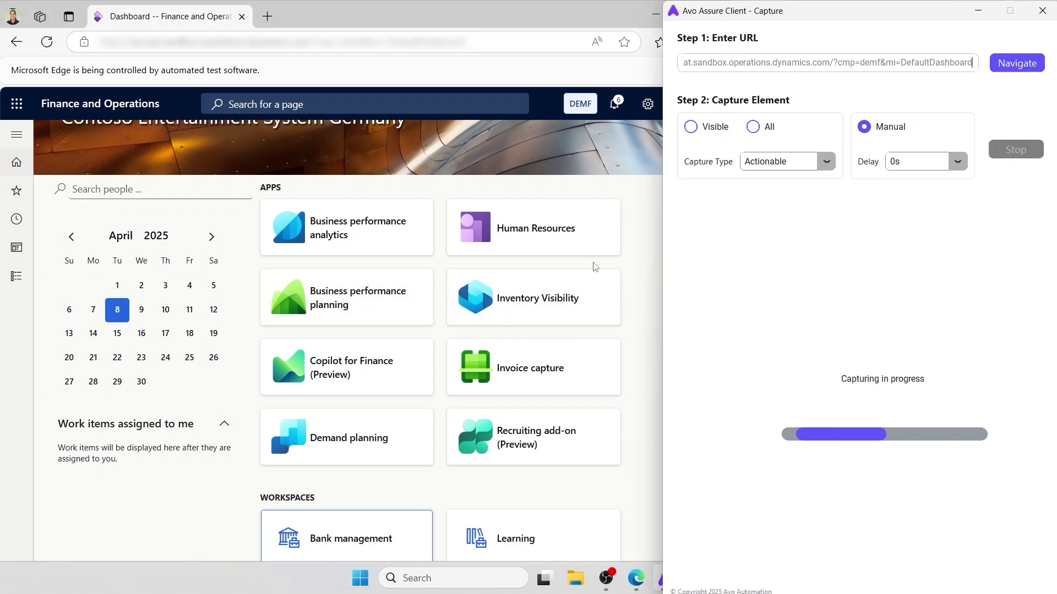
# - Expand the modules list and manually capture the Procurement and sourcing link and its All purchase orders link
pyautogui.click(17, 276)
pyautogui.scroll(-10, 76, 440)
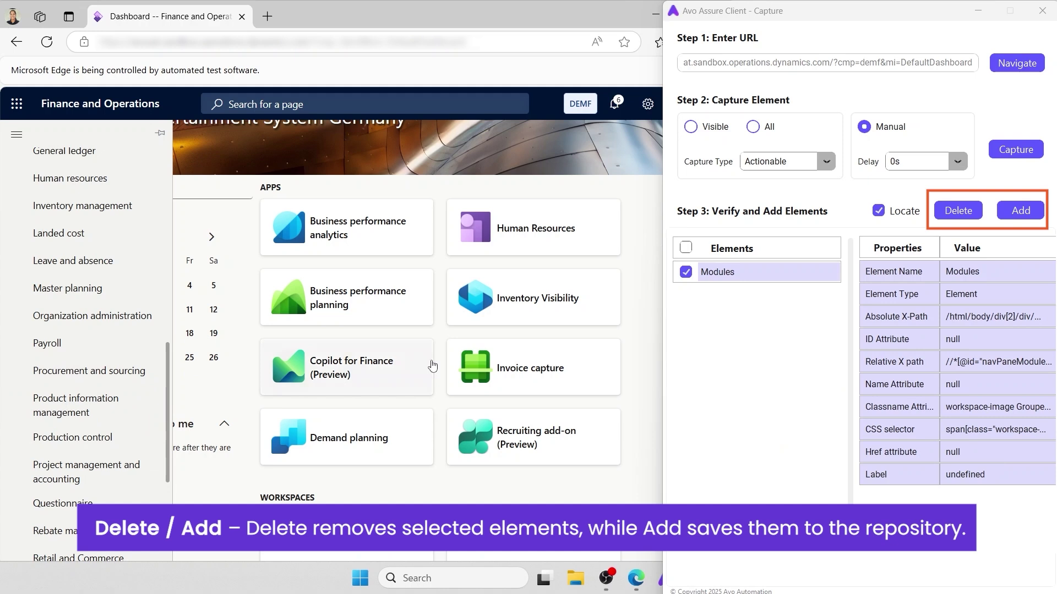
pyautogui.click(90, 370)
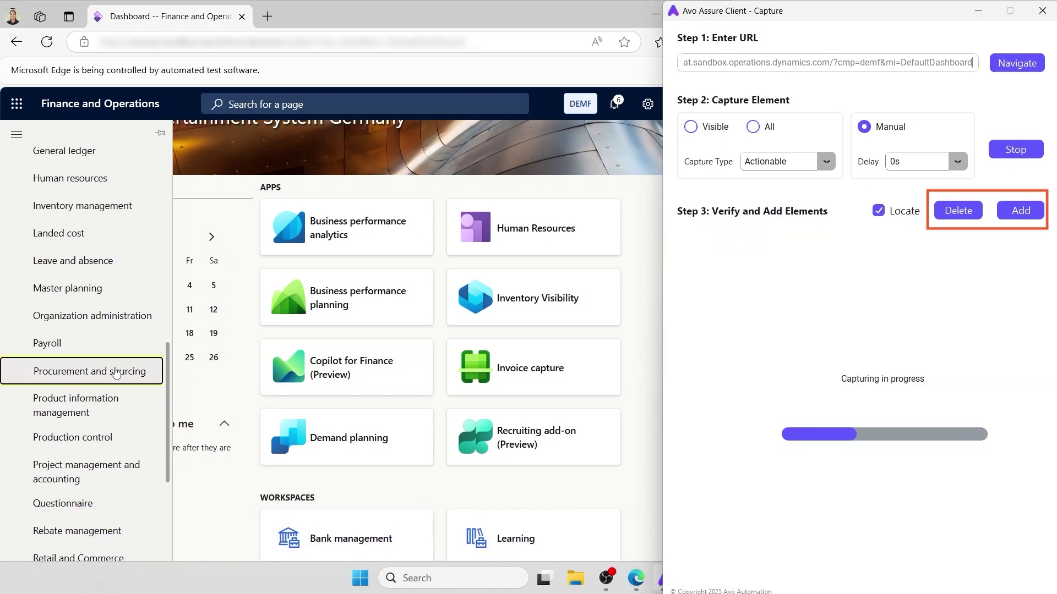
pyautogui.click(289, 324)
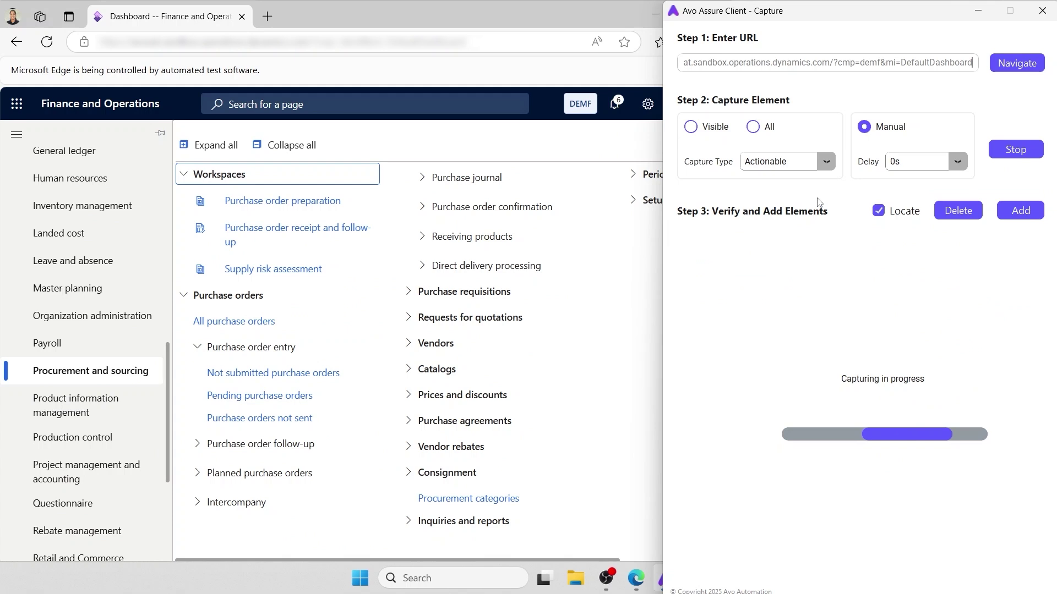
# - Manually capture the New command on the All purchase orders page
pyautogui.click(1000, 150)
pyautogui.click(1000, 150)
pyautogui.click(136, 141)
pyautogui.click(997, 150)
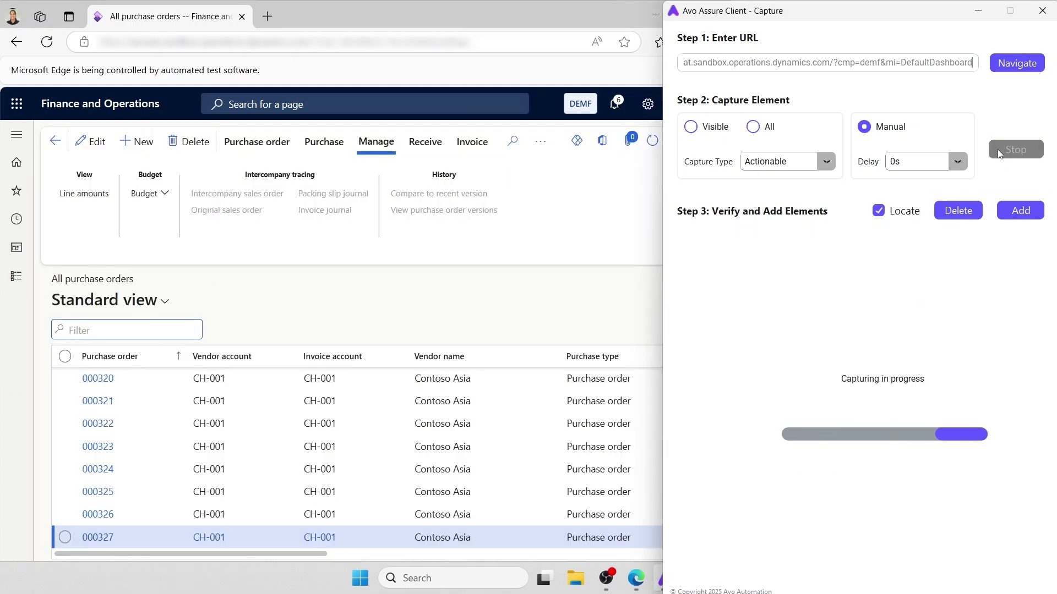
# - Start a new purchase order and manually capture the Site, Warehouse and OK elements of the Create purchase order form
pyautogui.click(136, 142)
pyautogui.scroll(-5, 439, 262)
pyautogui.scroll(5, 438, 262)
pyautogui.click(999, 150)
pyautogui.scroll(-4, 439, 308)
pyautogui.click(545, 412)
pyautogui.click(545, 455)
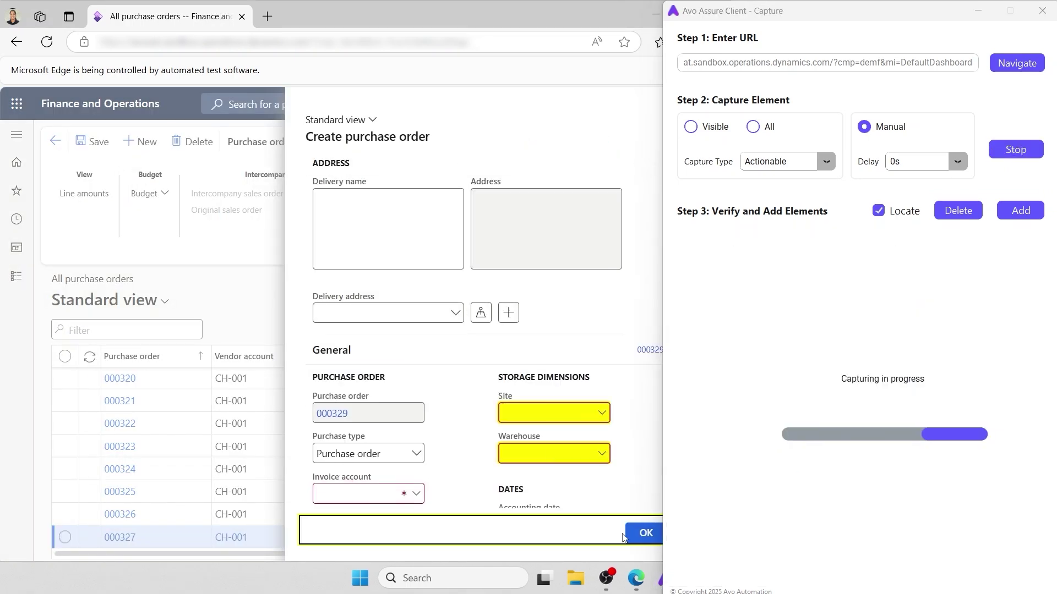
pyautogui.click(644, 535)
pyautogui.click(999, 149)
pyautogui.scroll(4, 372, 265)
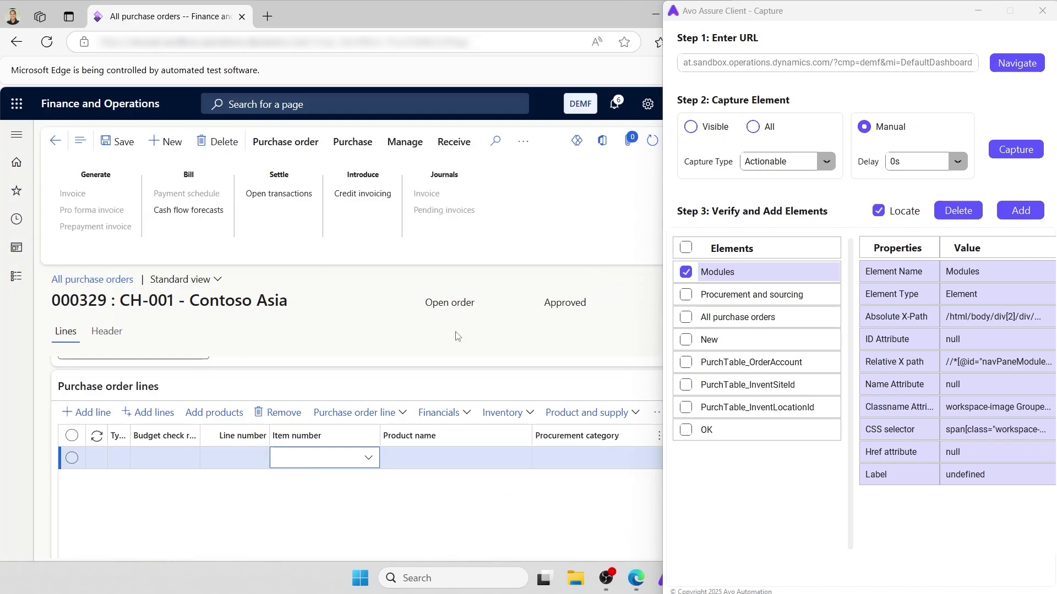
# - Capture the Purchase order lines grid using the Visible mode with capture type Grid, and select the captured element
pyautogui.click(691, 127)
pyautogui.click(825, 164)
pyautogui.click(791, 286)
pyautogui.click(1000, 153)
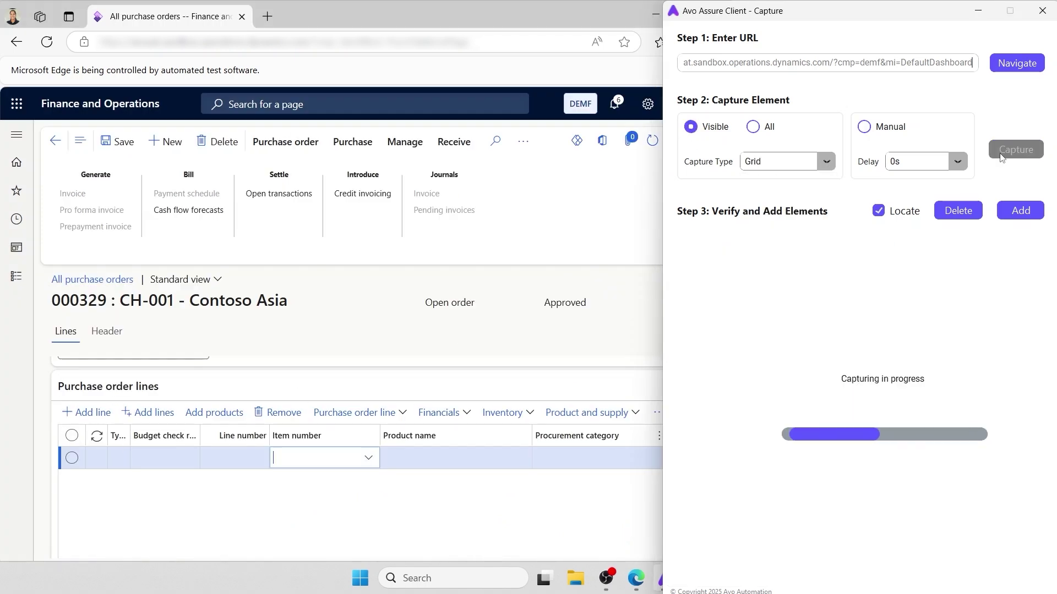
pyautogui.click(690, 452)
# - Manually capture the purchase order's Save command and add all captured elements to the repository
pyautogui.click(864, 128)
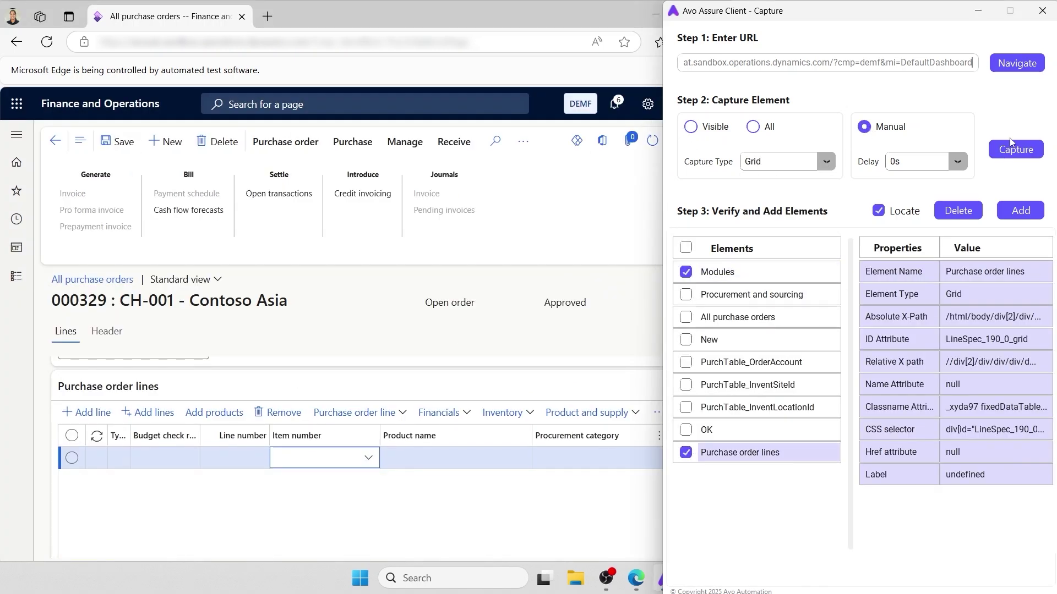
pyautogui.click(1015, 150)
pyautogui.click(1000, 153)
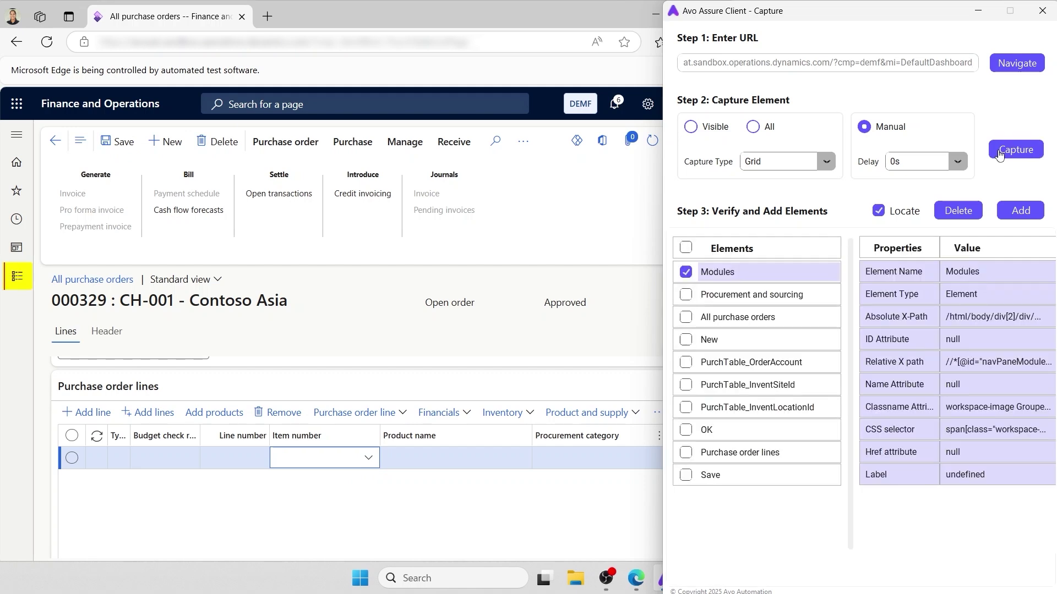
pyautogui.click(686, 248)
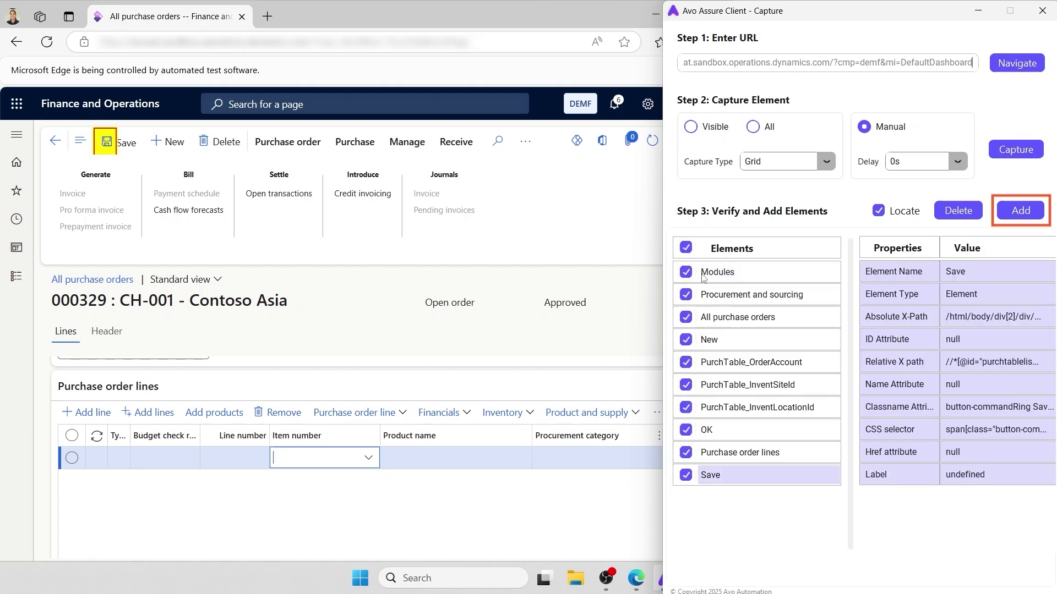
pyautogui.click(1017, 213)
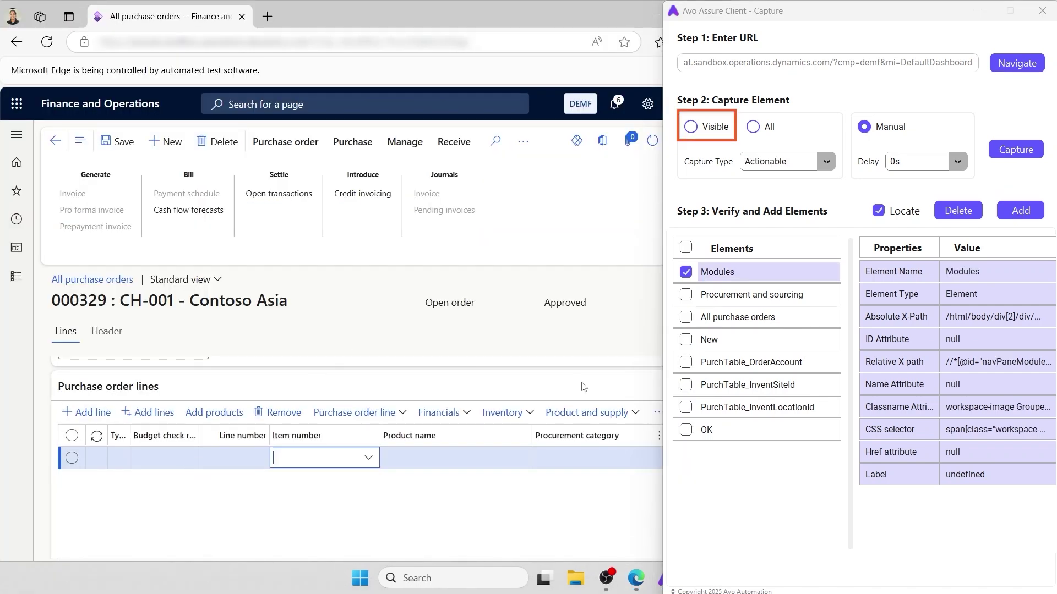
# - Switch the capture from Manual to Visible with type Grid and capture the purchase order page's grid
pyautogui.click(691, 128)
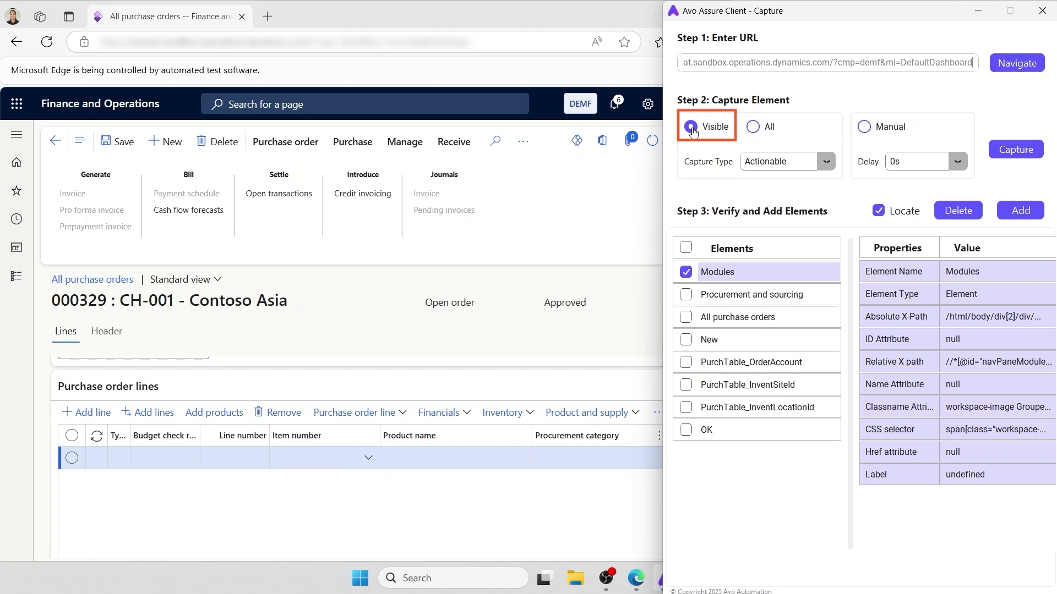
pyautogui.click(826, 162)
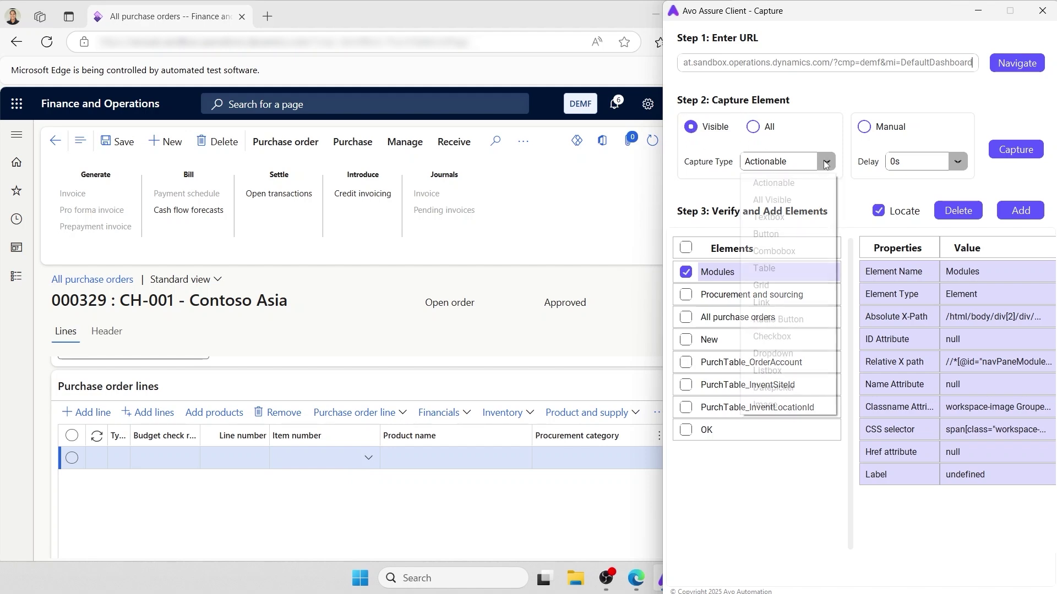
pyautogui.click(791, 286)
pyautogui.click(1001, 155)
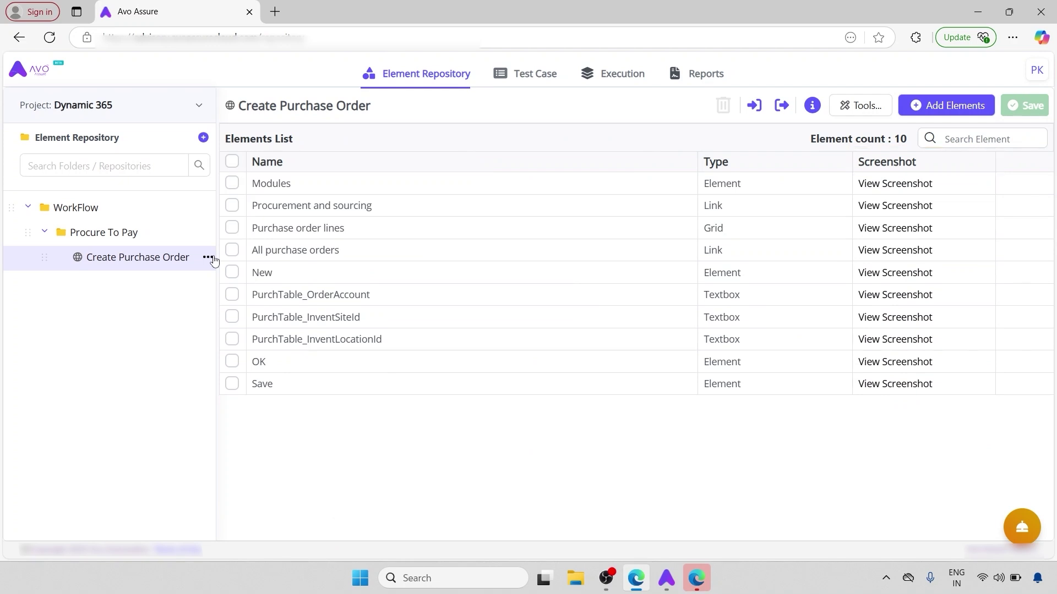
# - Create a second Web repository named Verify Inventory before PO inside the Procure To Pay folder
pyautogui.click(201, 234)
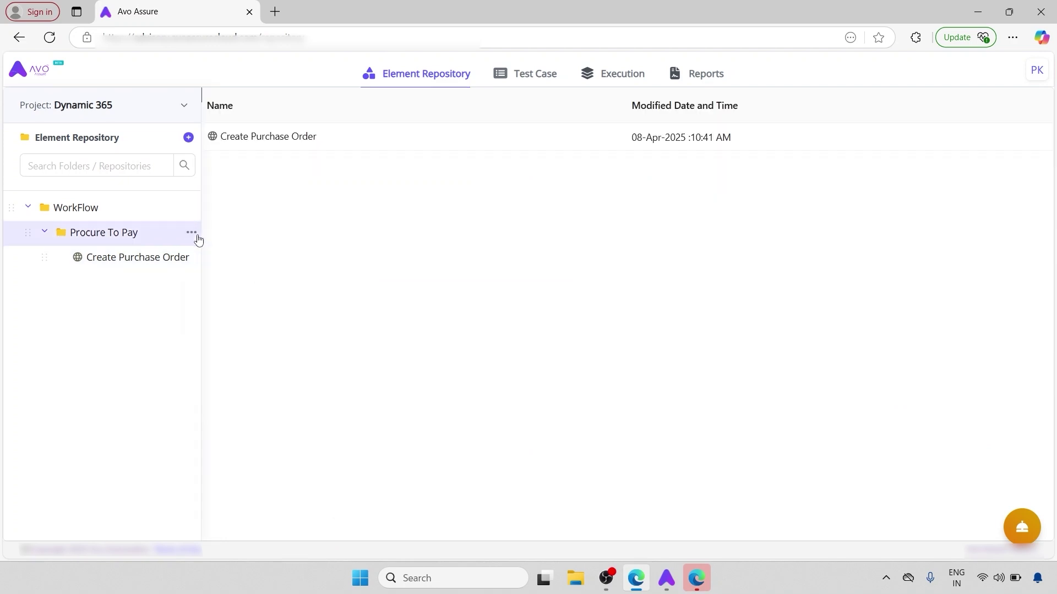
pyautogui.click(192, 233)
pyautogui.moveTo(288, 300)
pyautogui.click(385, 304)
pyautogui.write('Verify Inventory before PO')
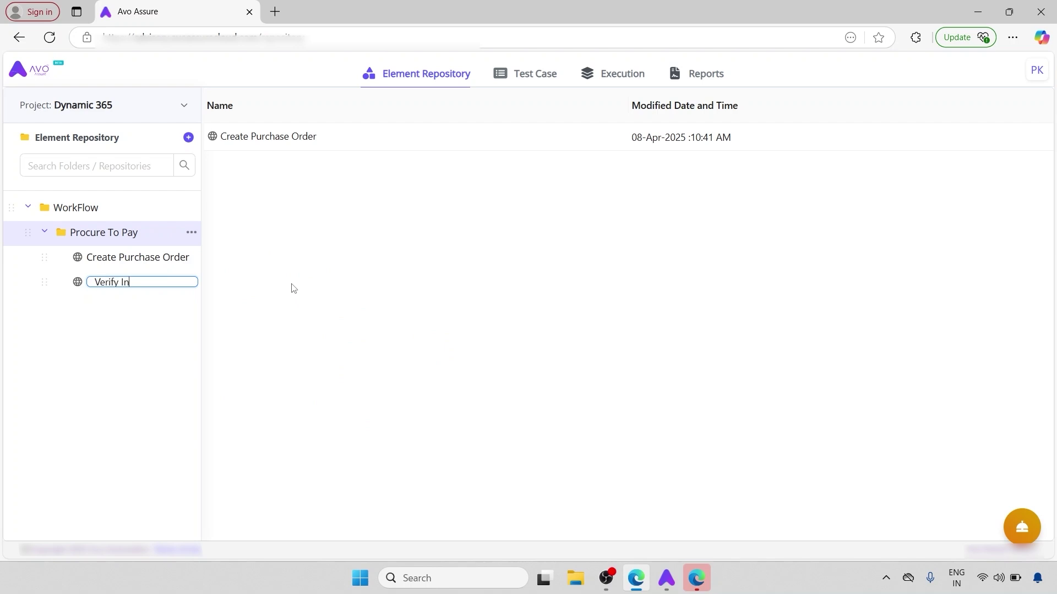
pyautogui.press('Return')
# - Start element capture for the Verify Inventory before PO repository and manually capture the Inventory element of the purchase order lines
pyautogui.click(685, 356)
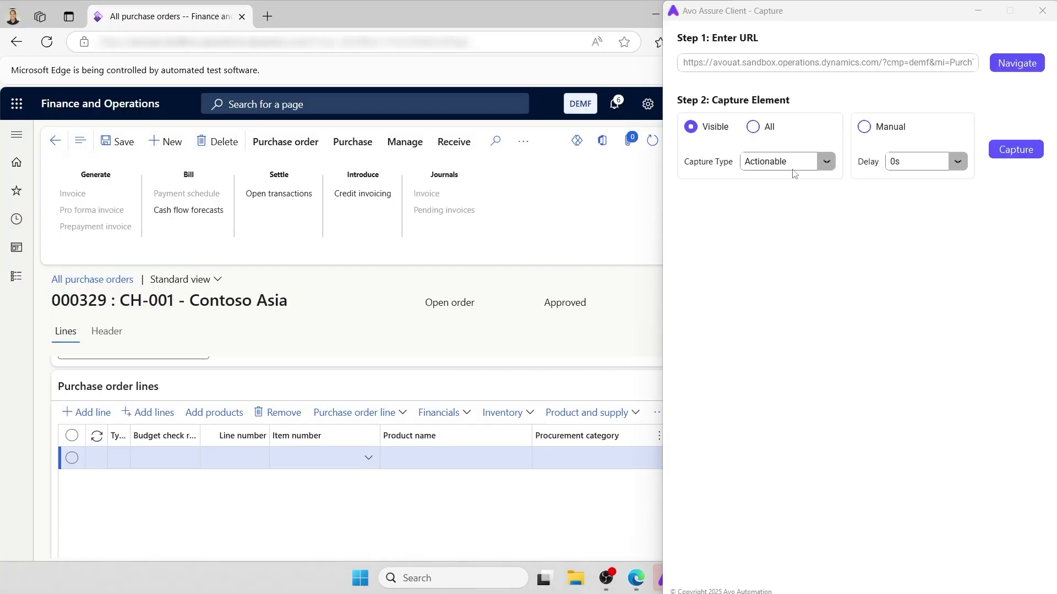
pyautogui.click(864, 126)
pyautogui.click(1016, 149)
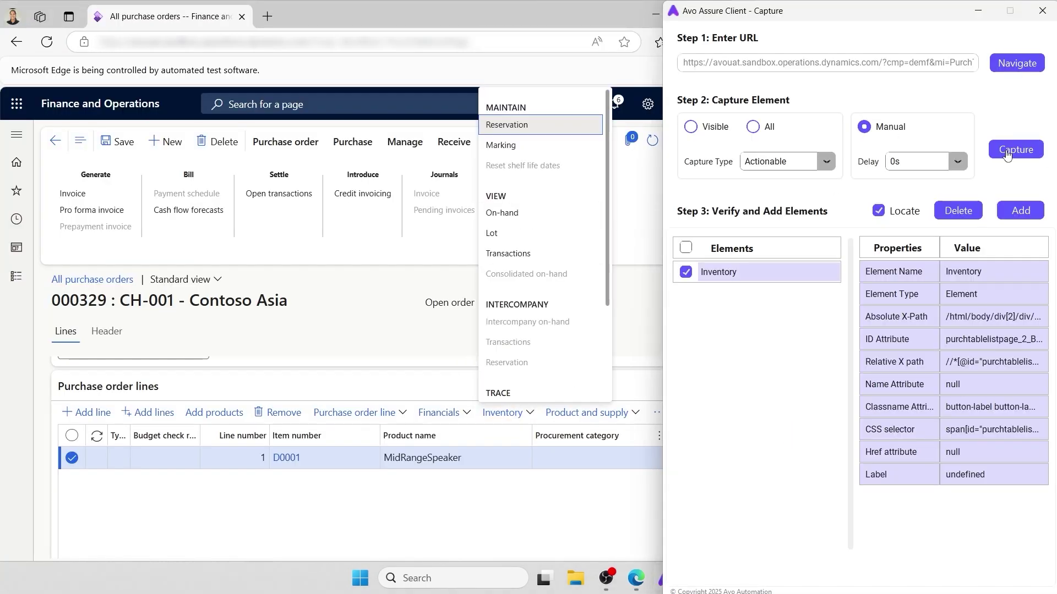
# - Manually capture the View On-hand command, then the Physical inventory field and Close command of the On-hand page
pyautogui.click(1014, 150)
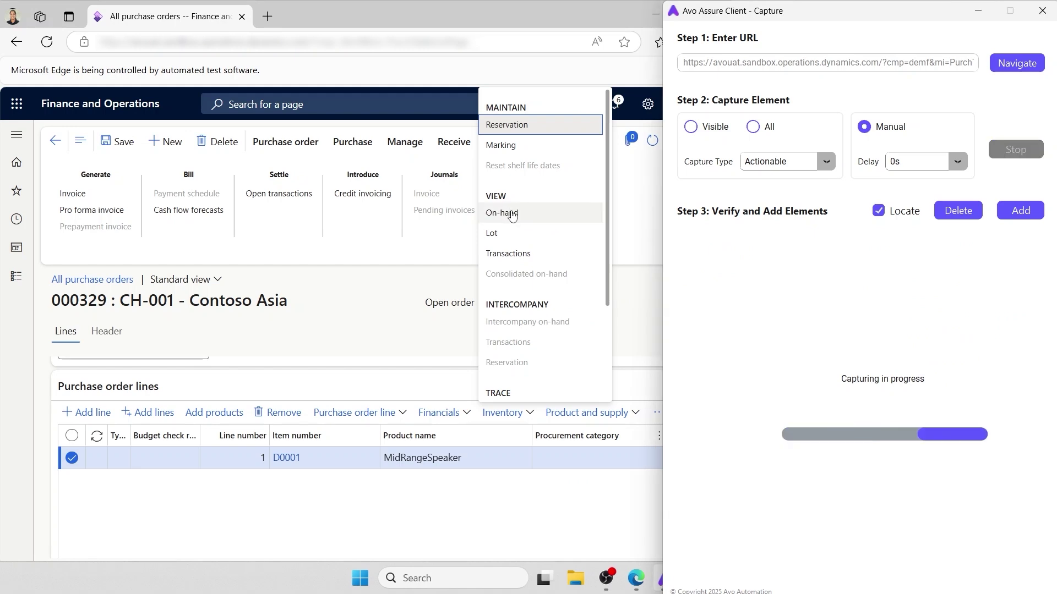
pyautogui.click(537, 215)
pyautogui.scroll(-5, 556, 443)
pyautogui.scroll(5, 556, 443)
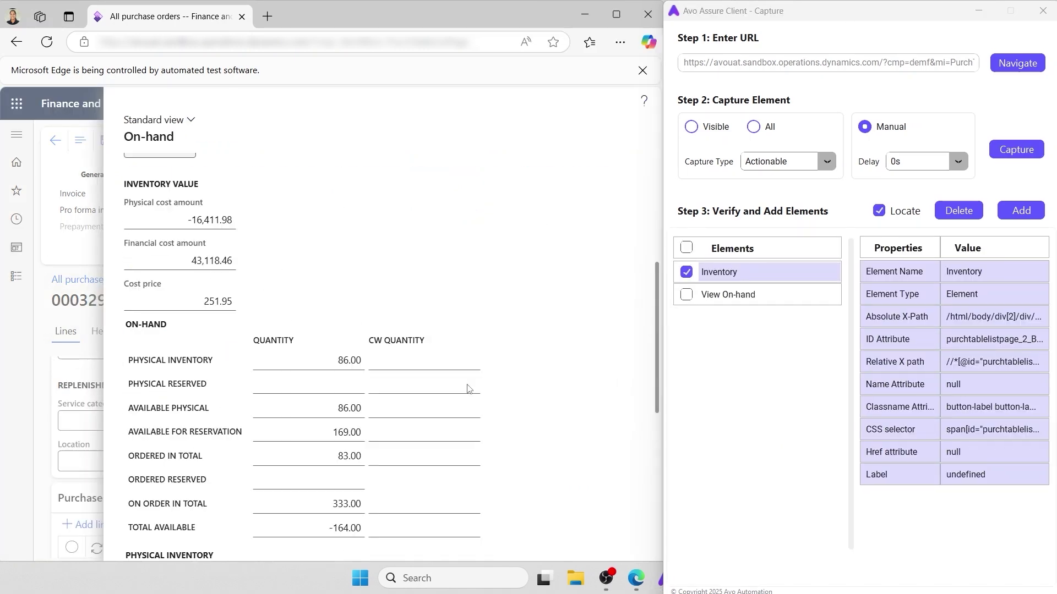
pyautogui.click(1013, 149)
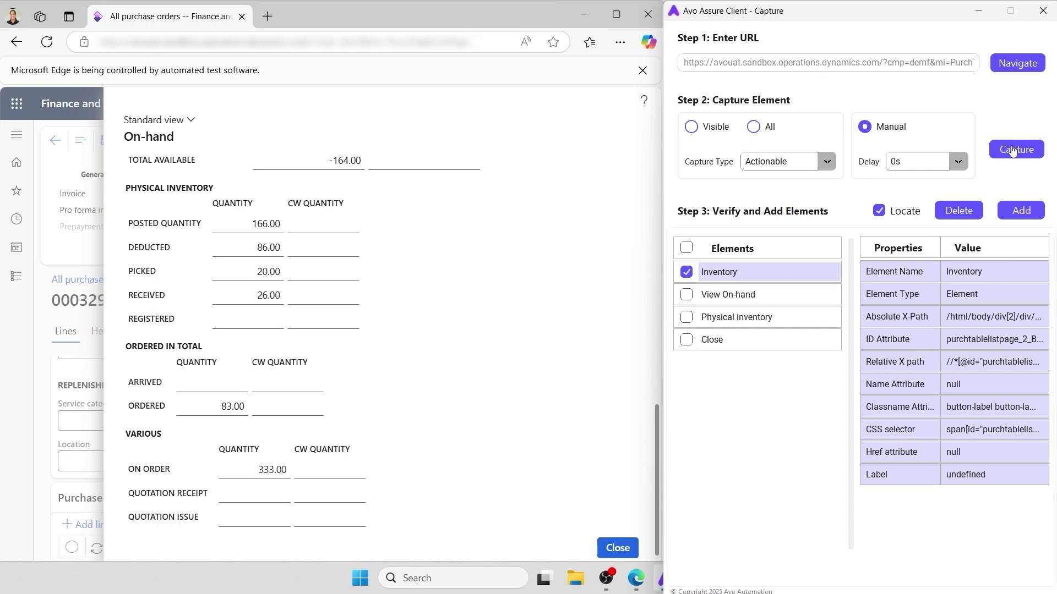
# - Add all captured elements to the Verify Inventory before PO repository and save it
pyautogui.click(687, 251)
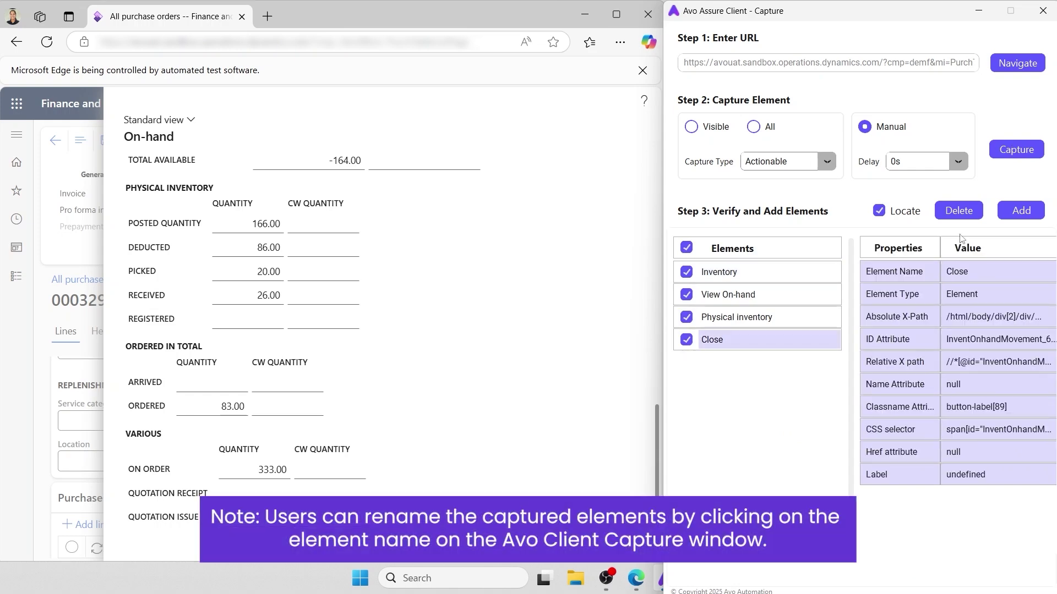
pyautogui.click(1042, 214)
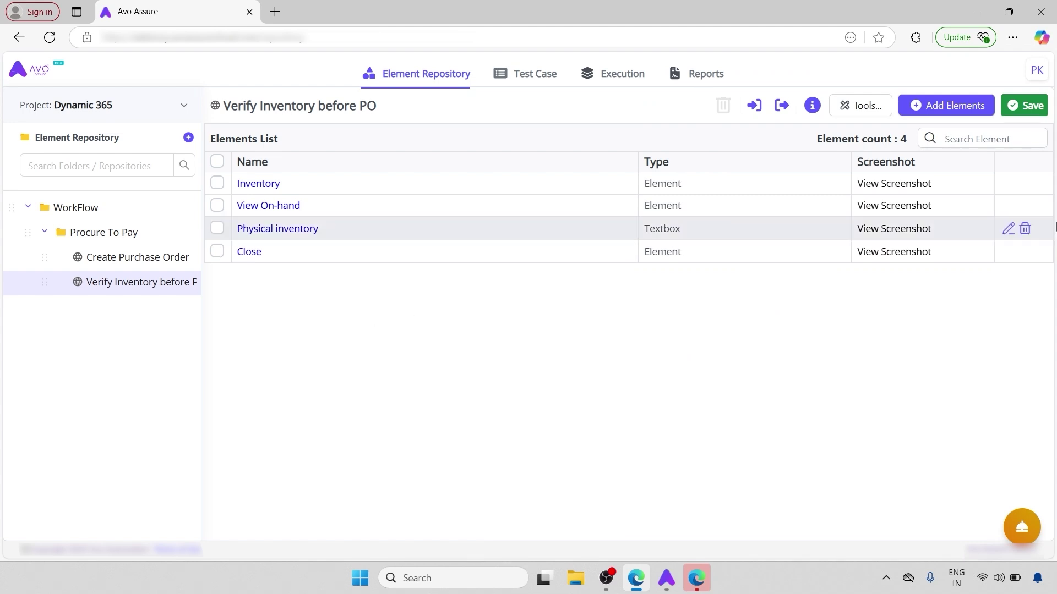
pyautogui.click(1031, 111)
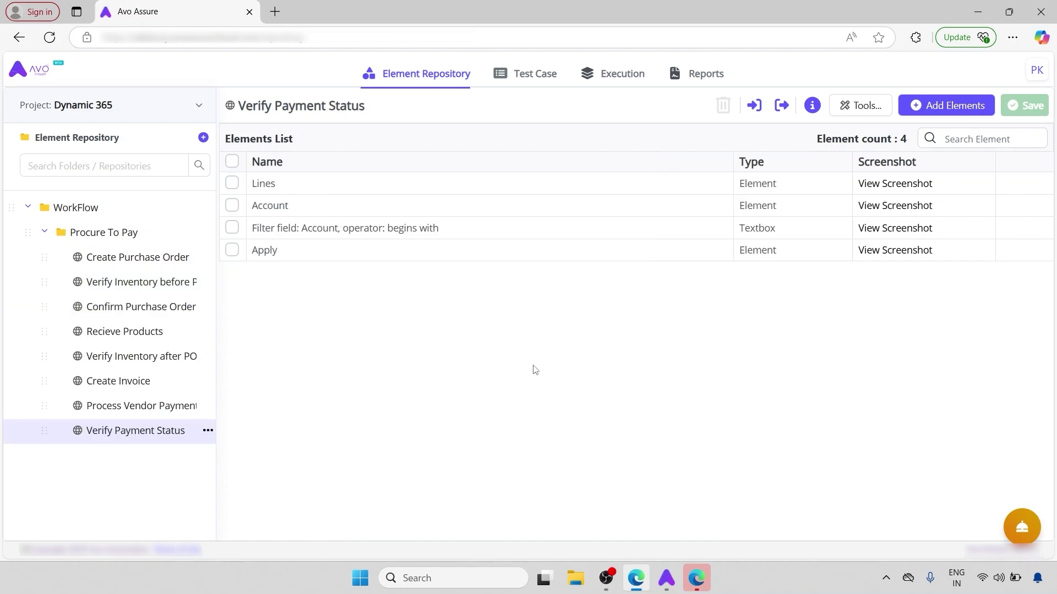
# - Create a new test case folder named WorkFlow in the Dynamic 365 project
pyautogui.click(545, 81)
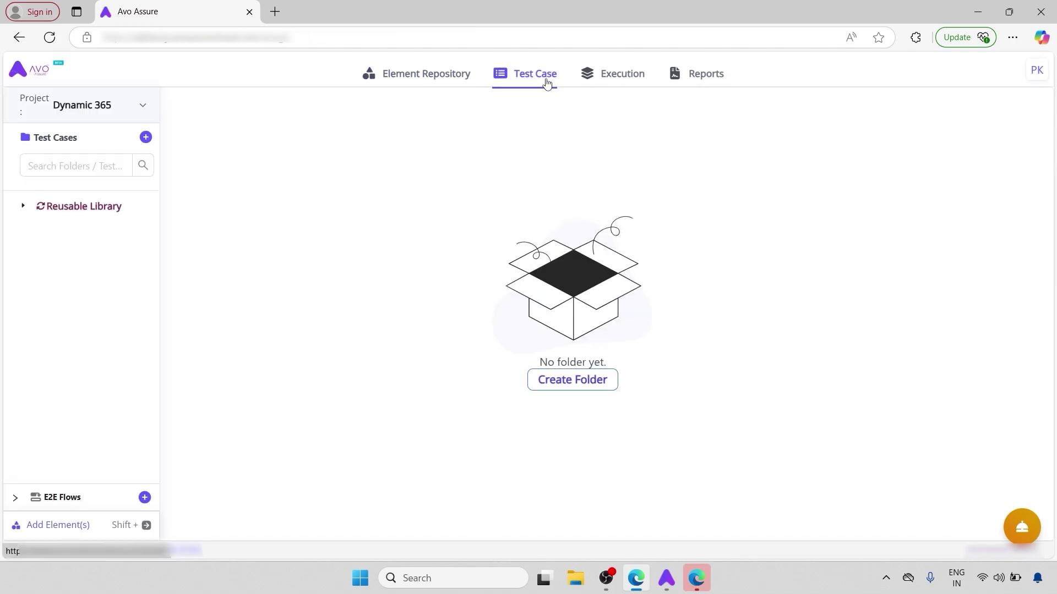
pyautogui.click(147, 138)
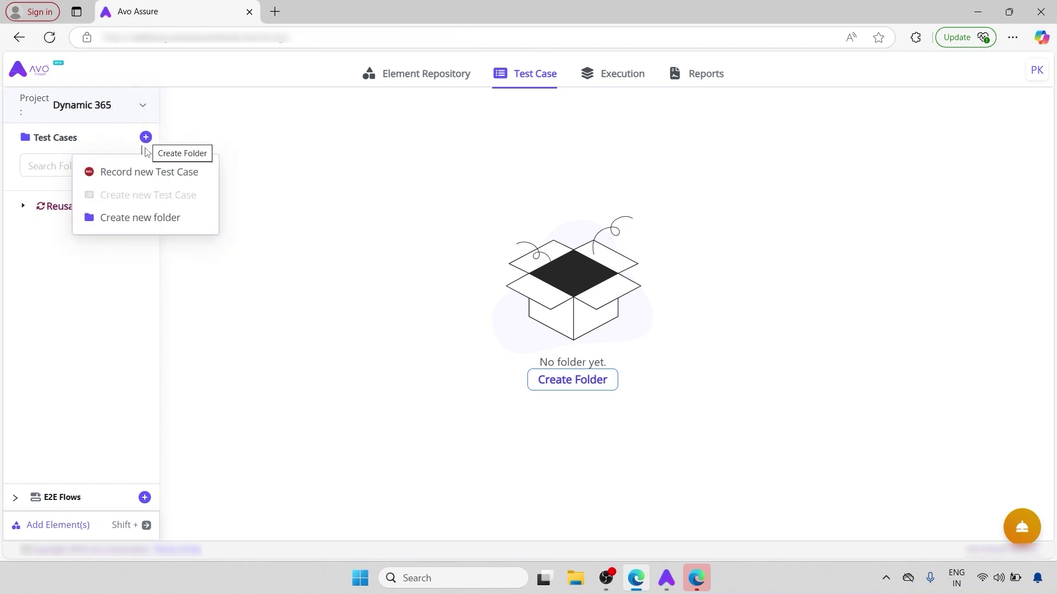
pyautogui.click(199, 220)
pyautogui.hotkey('ctrl', 'a')
pyautogui.press('BackSpace')
pyautogui.write('WorkFlow')
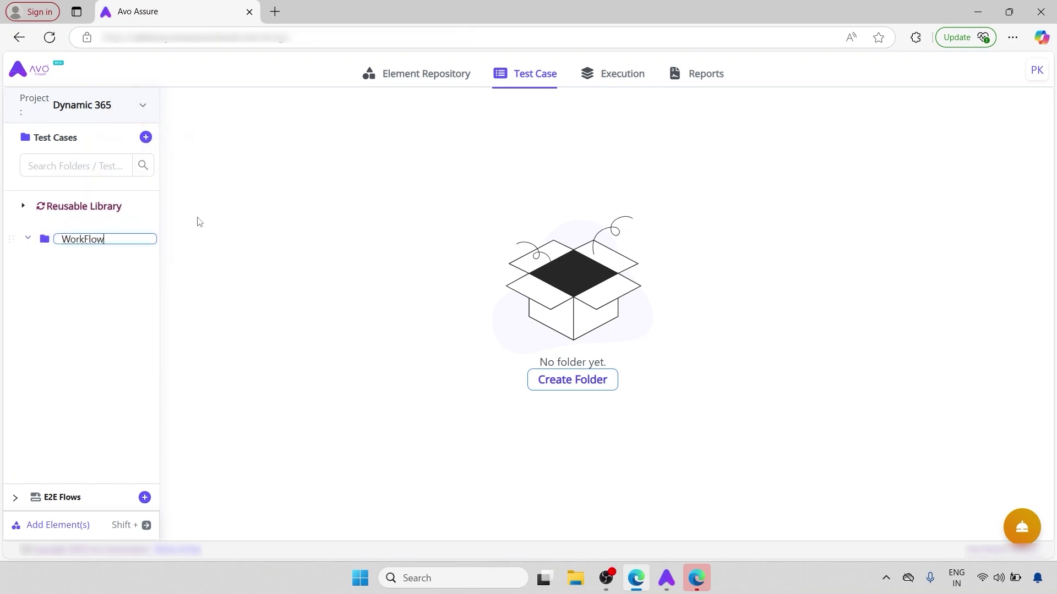
pyautogui.press('Return')
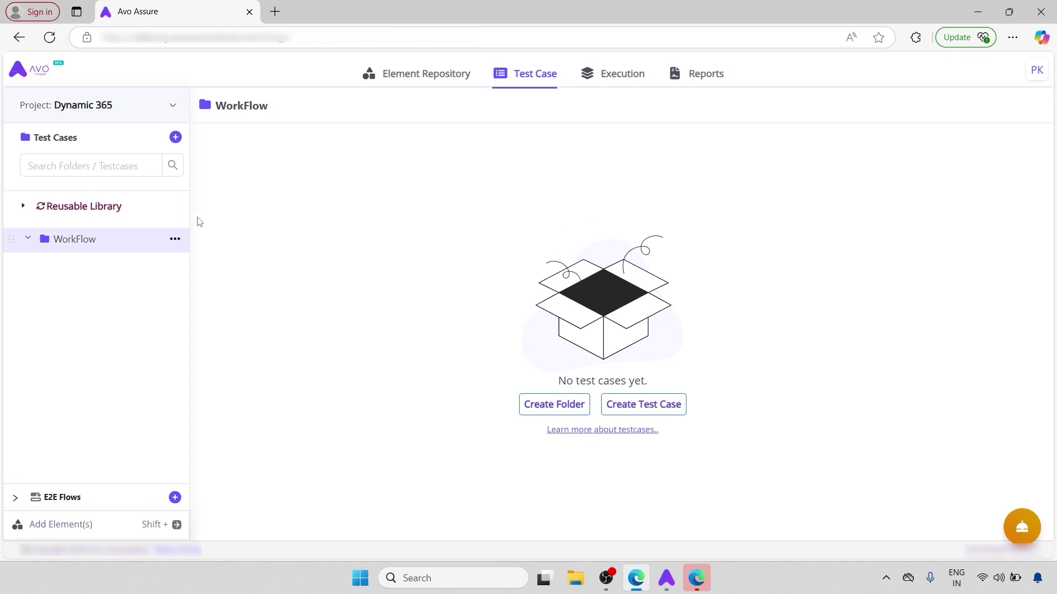
# - Create a test case named Procure To Pay inside the WorkFlow folder
pyautogui.click(634, 413)
pyautogui.hotkey('ctrl', 'a')
pyautogui.press('BackSpace')
pyautogui.write('P')
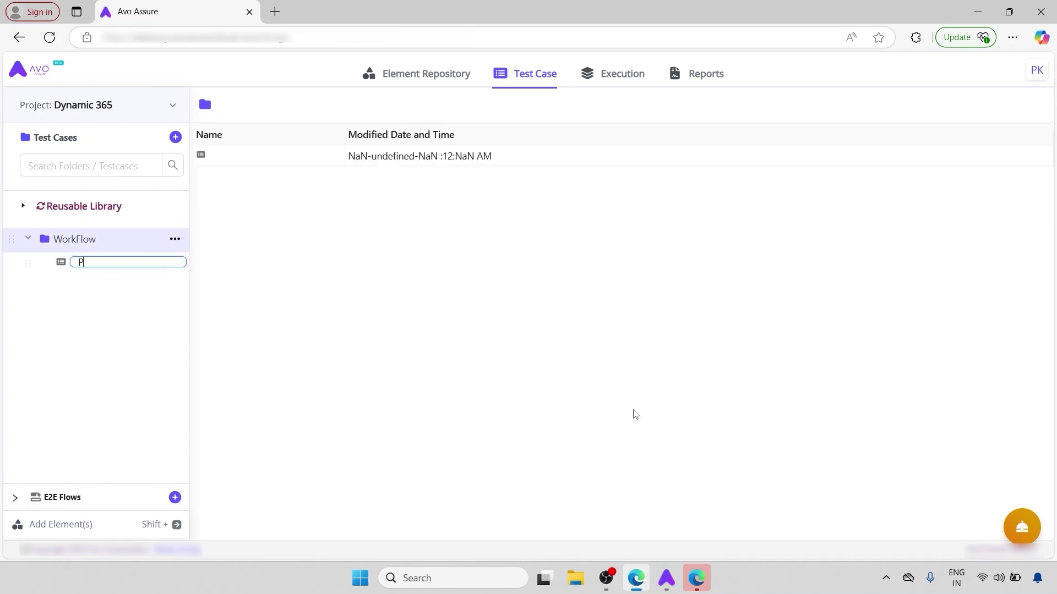
pyautogui.write('rocure To Pay')
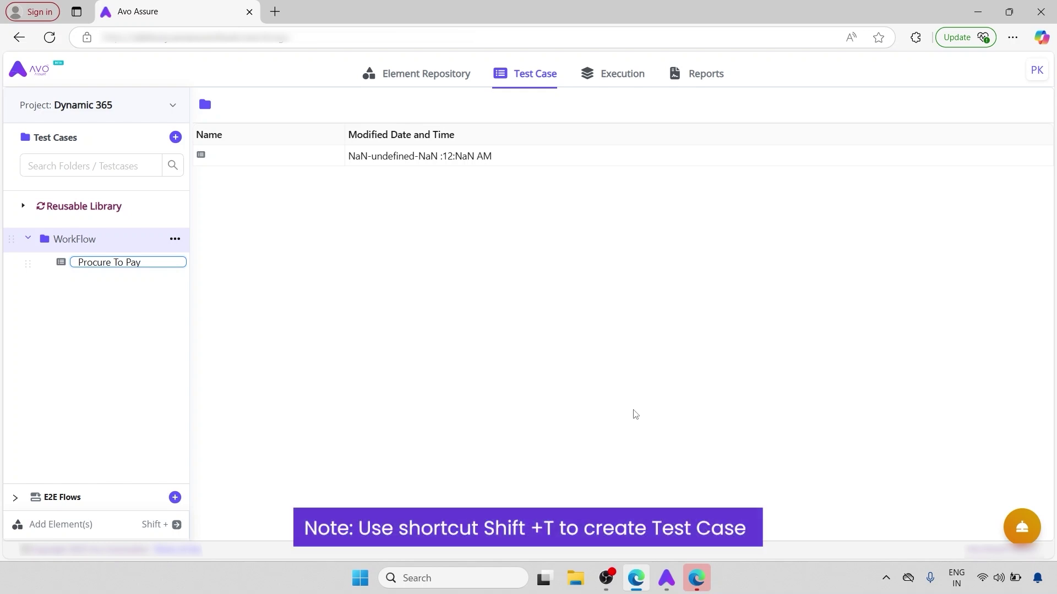
pyautogui.press('Return')
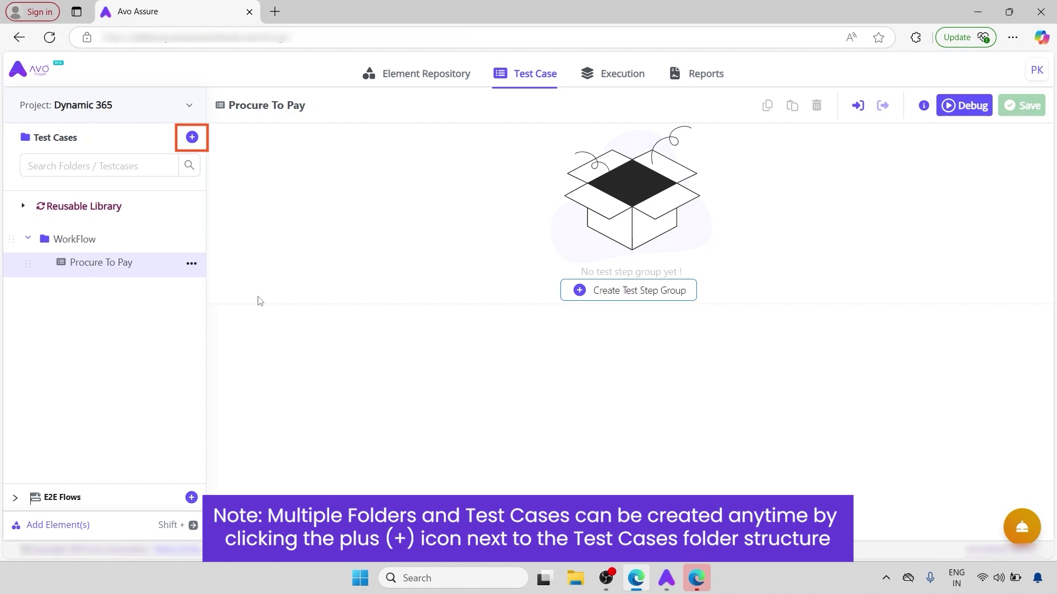
# - Add a new test step group named Create Purchase Order with application type Web to the Procure To Pay test case
pyautogui.click(593, 297)
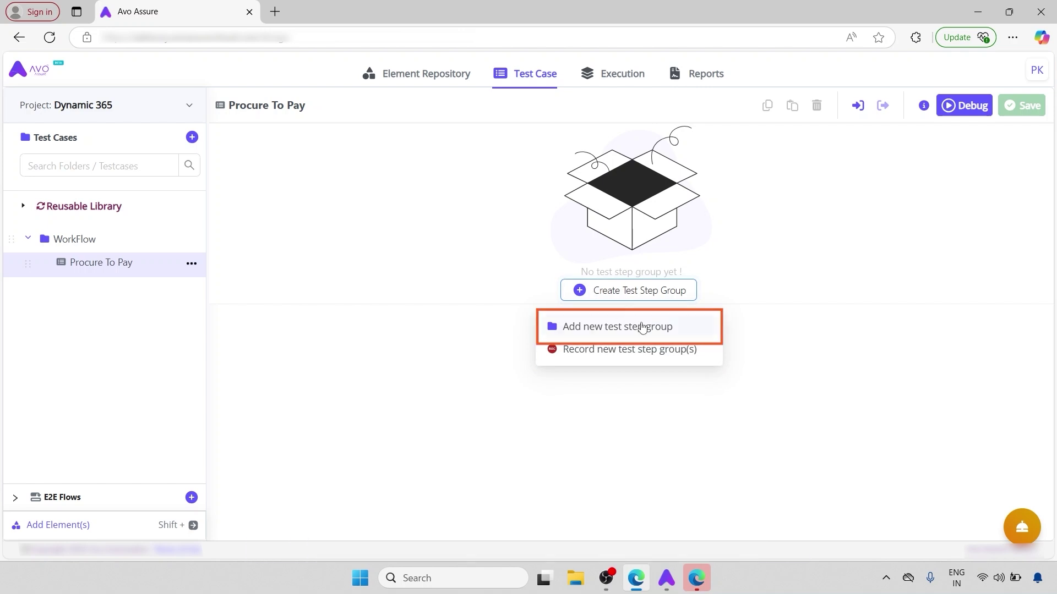
pyautogui.click(685, 332)
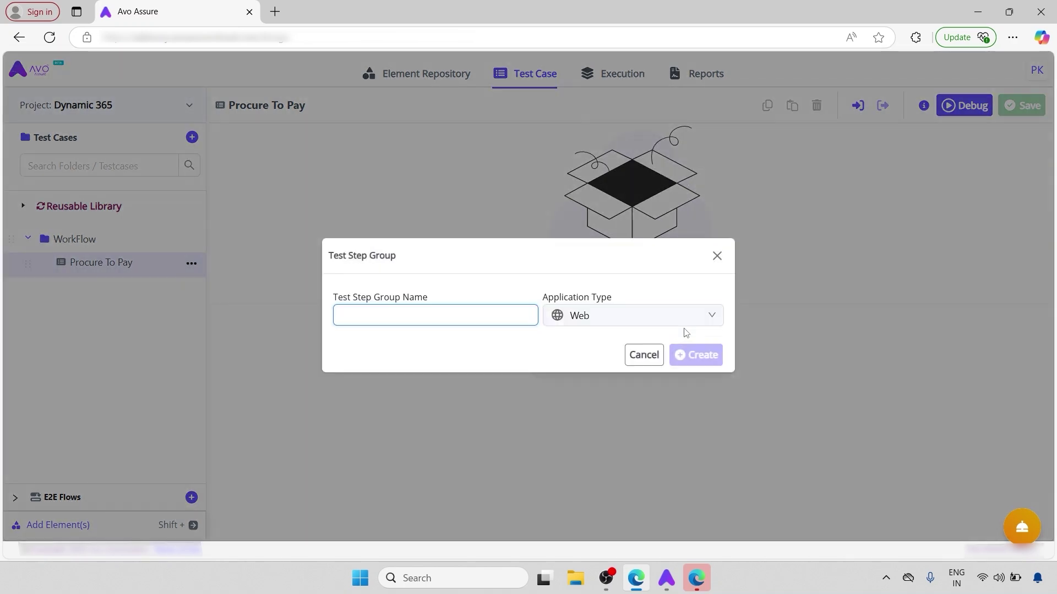
pyautogui.write('Cr')
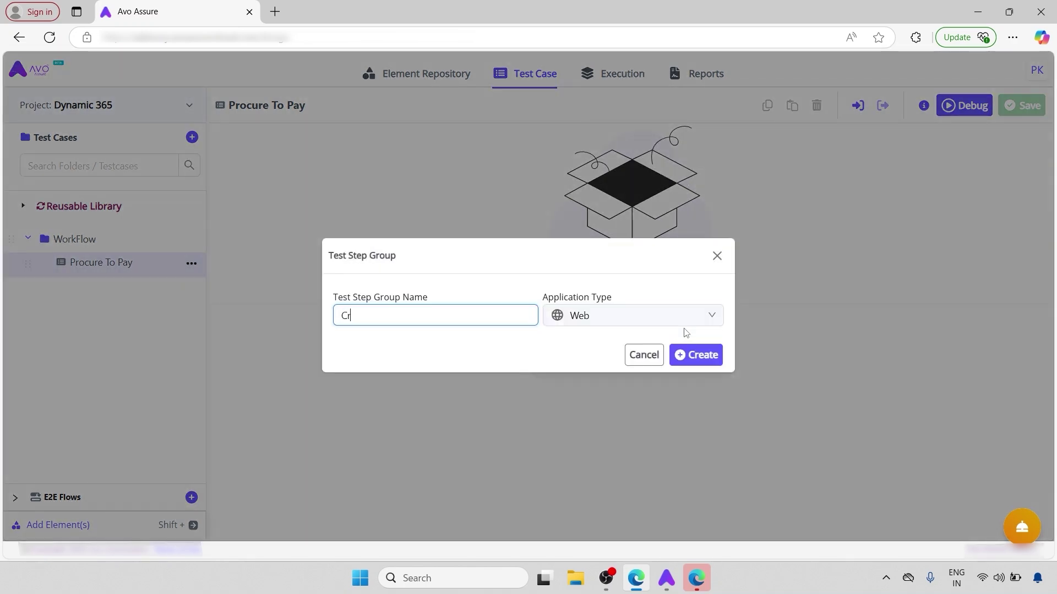
pyautogui.write('eate Purchase Order')
pyautogui.click(681, 321)
pyautogui.click(681, 320)
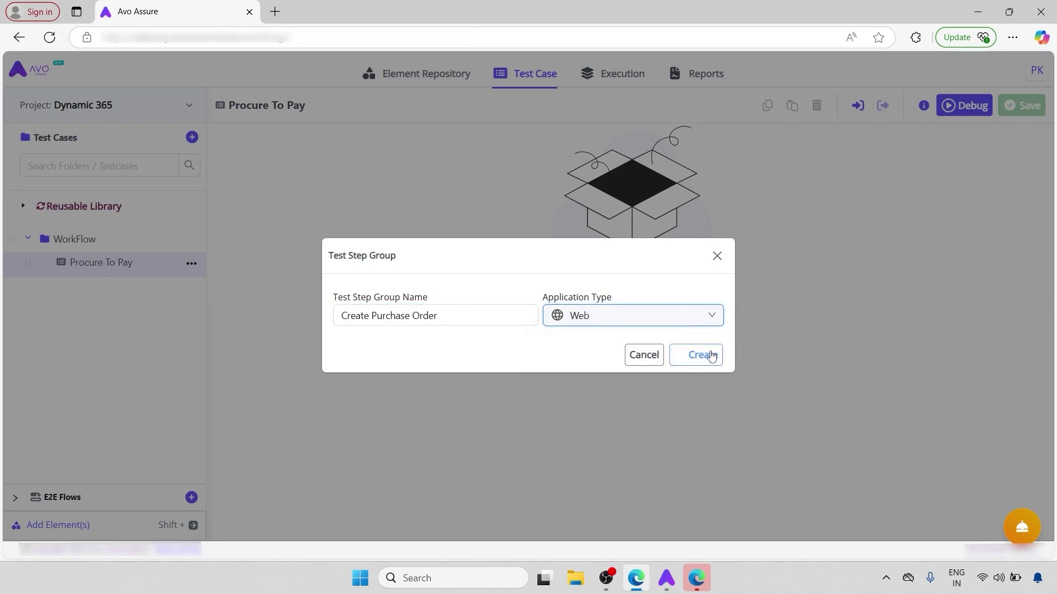
pyautogui.click(712, 356)
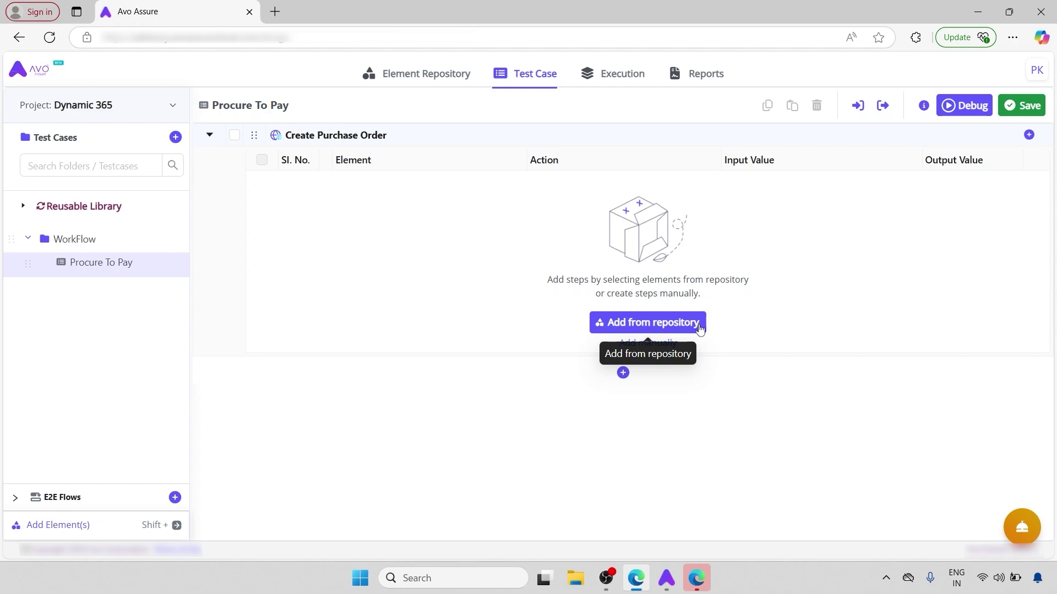
# - Add the Create Purchase Order repository from the Procure To Pay folder to the Create Purchase Order step group
pyautogui.click(700, 329)
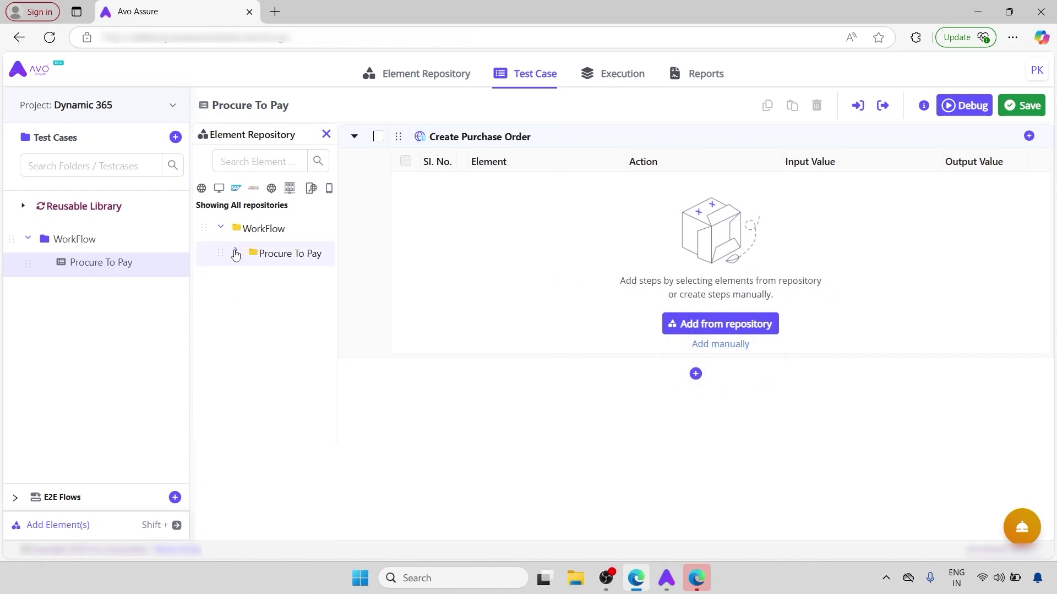
pyautogui.click(237, 251)
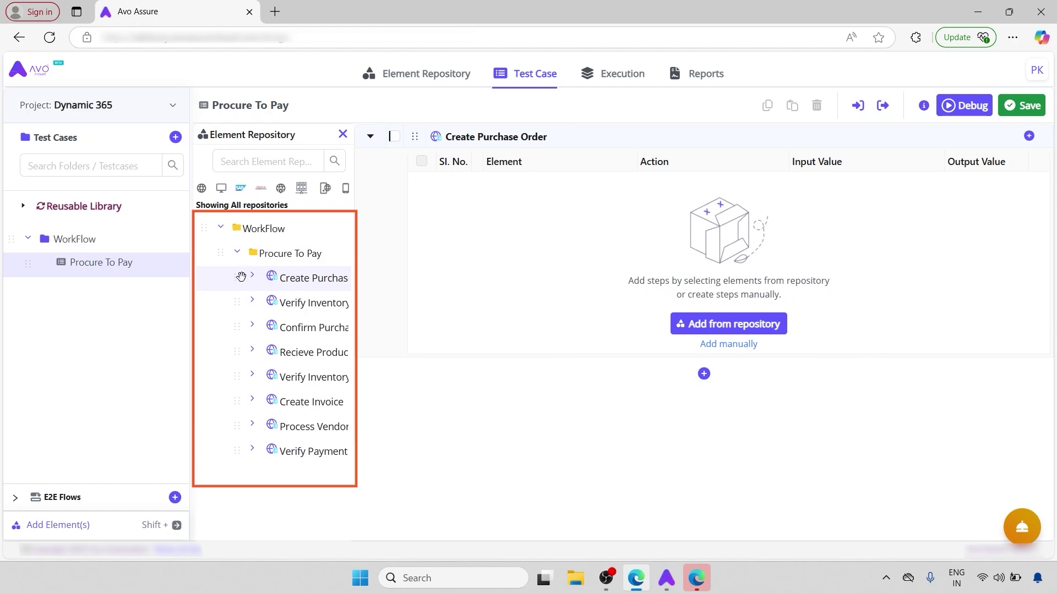
pyautogui.moveTo(246, 284); pyautogui.dragTo(551, 253)
pyautogui.click(341, 133)
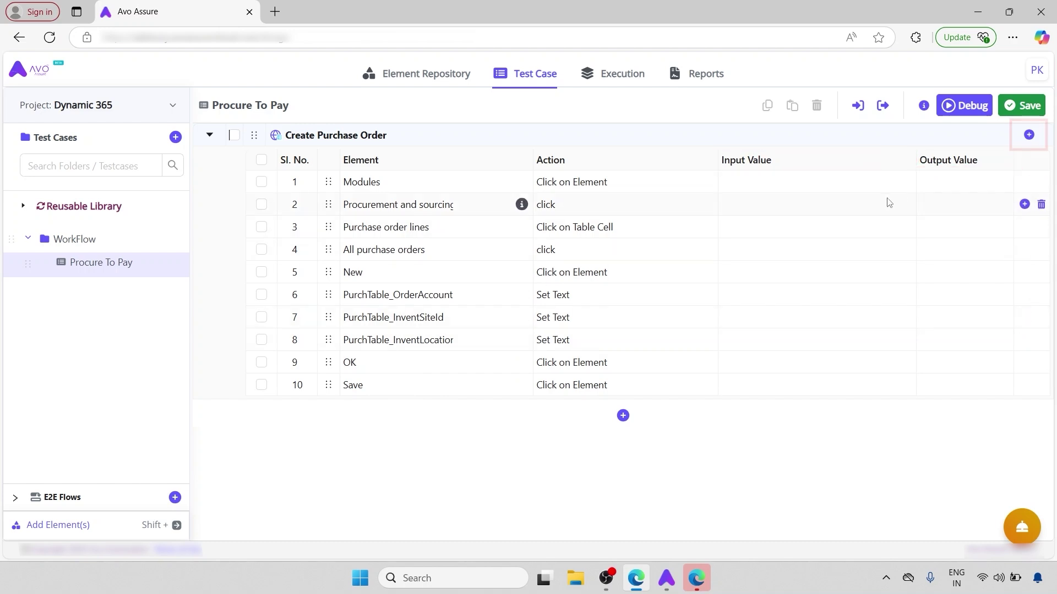
pyautogui.click(1028, 134)
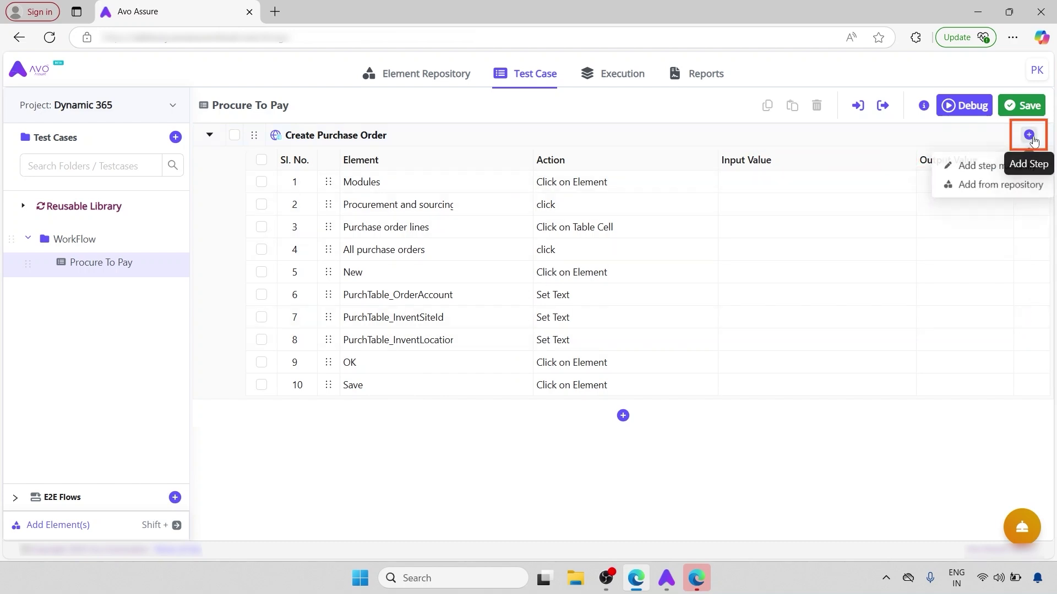
pyautogui.click(956, 167)
pyautogui.click(434, 182)
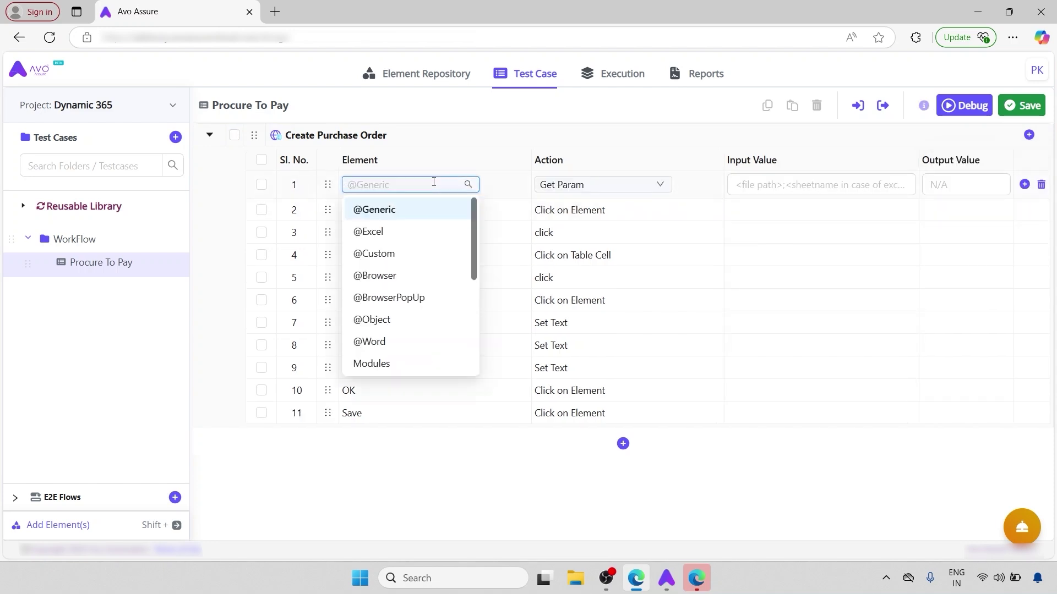
pyautogui.click(428, 277)
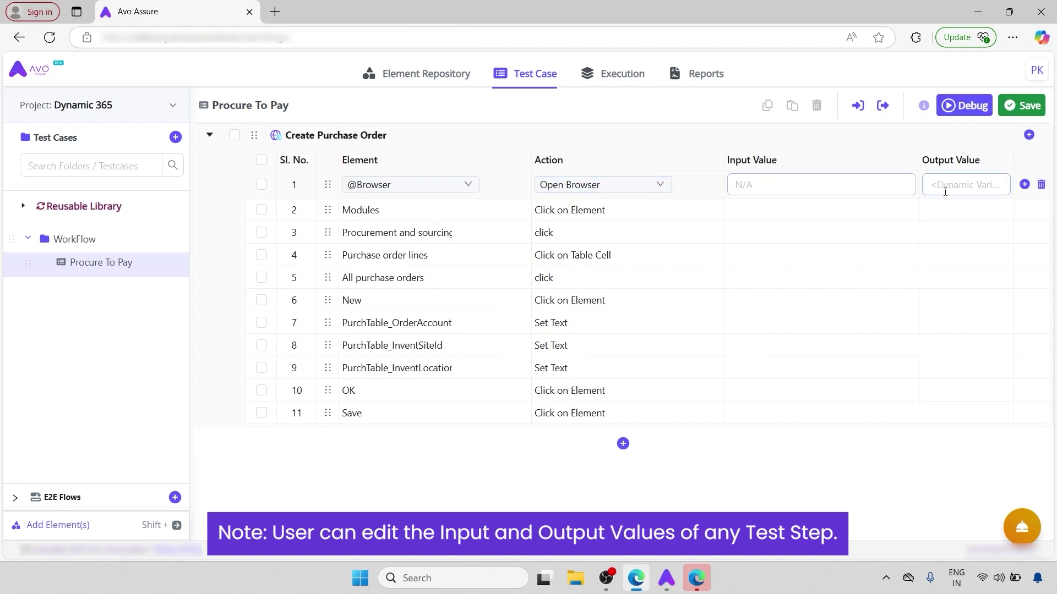
pyautogui.click(1024, 185)
pyautogui.click(974, 211)
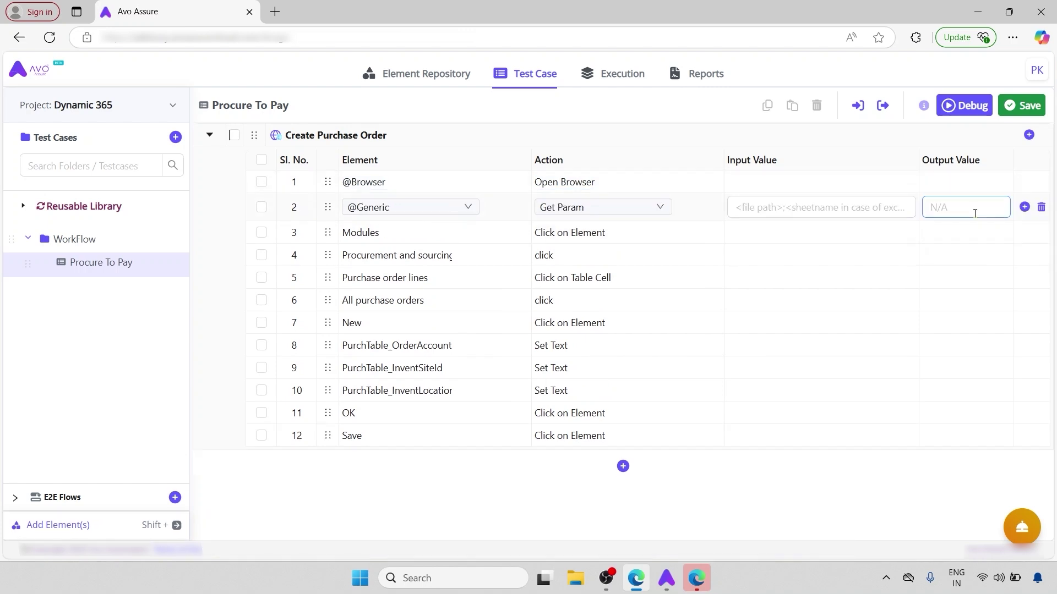
pyautogui.click(467, 208)
pyautogui.click(430, 297)
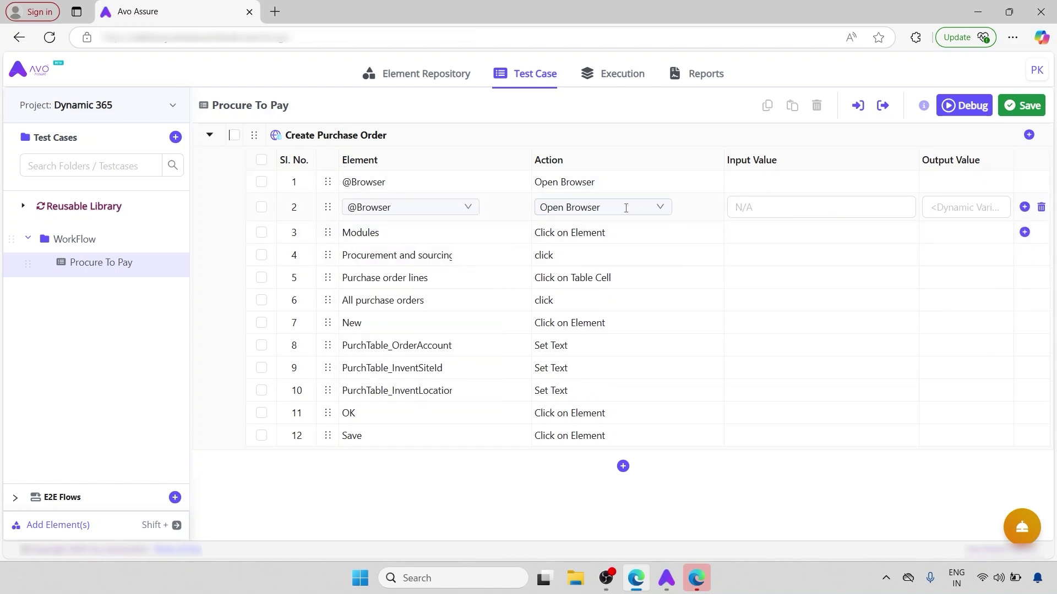
pyautogui.click(630, 206)
pyautogui.write('navig')
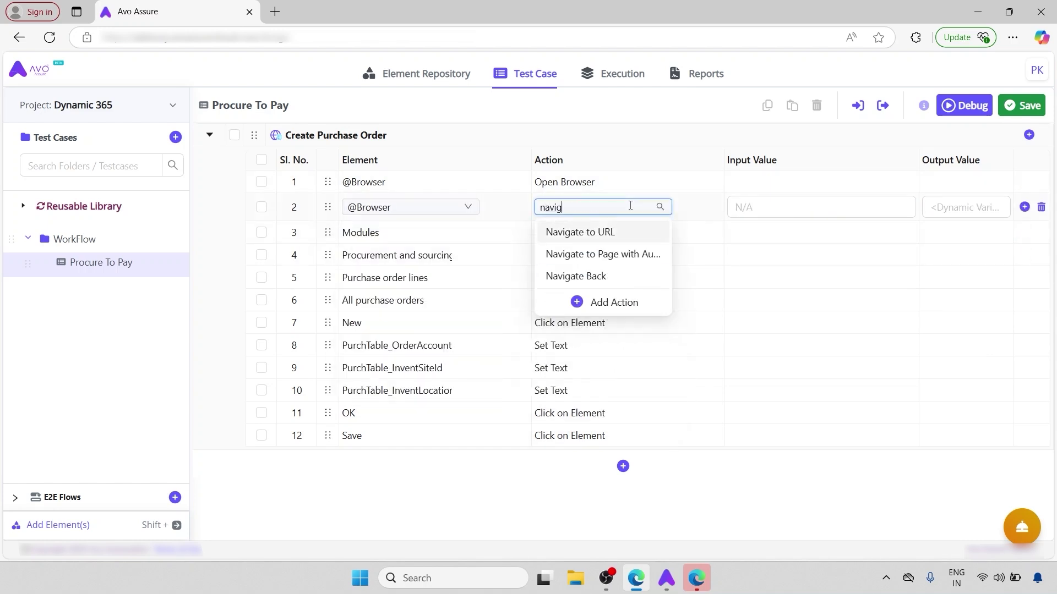
pyautogui.click(633, 234)
pyautogui.click(745, 209)
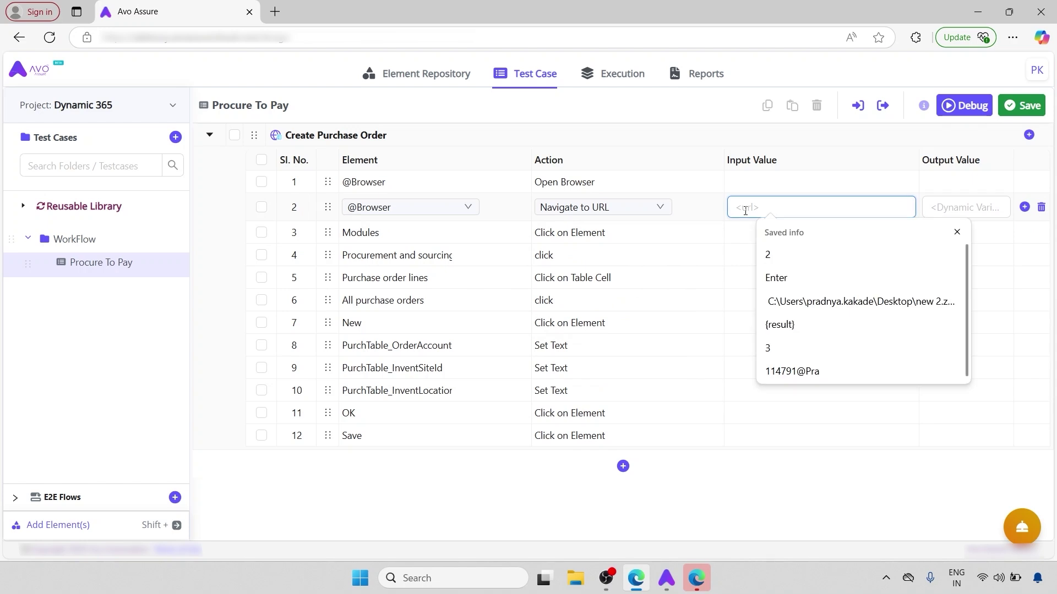
pyautogui.hotkey('ctrl', 'v')
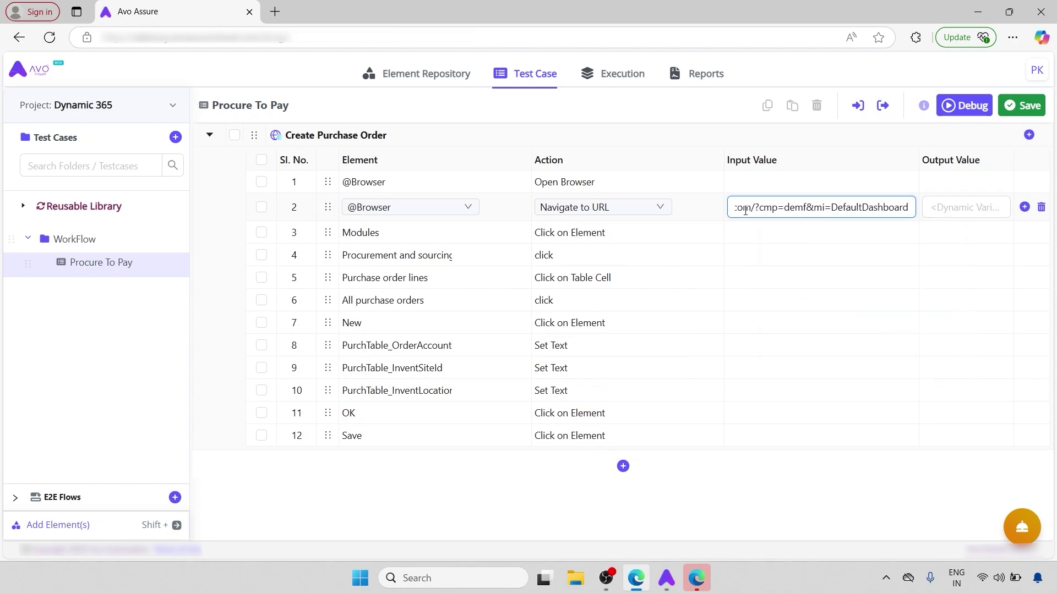
pyautogui.click(1017, 109)
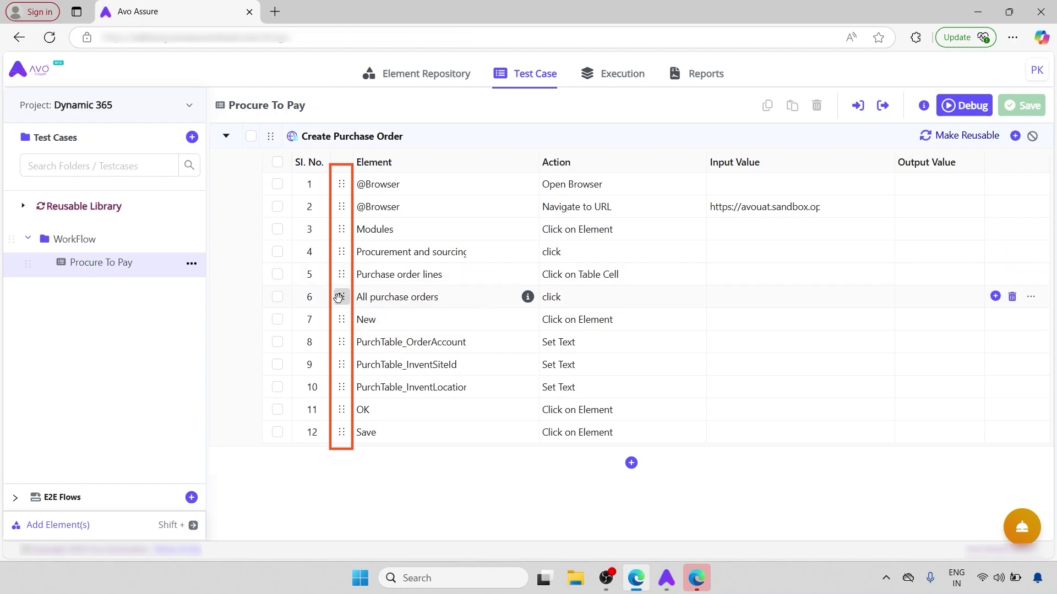
# - Reorder the Create Purchase Order steps so that Purchase order lines sits between OK and Save
pyautogui.moveTo(341, 297); pyautogui.dragTo(342, 274)
pyautogui.moveTo(327, 319); pyautogui.dragTo(327, 296)
pyautogui.moveTo(325, 345); pyautogui.dragTo(327, 318)
pyautogui.moveTo(327, 366); pyautogui.dragTo(326, 341)
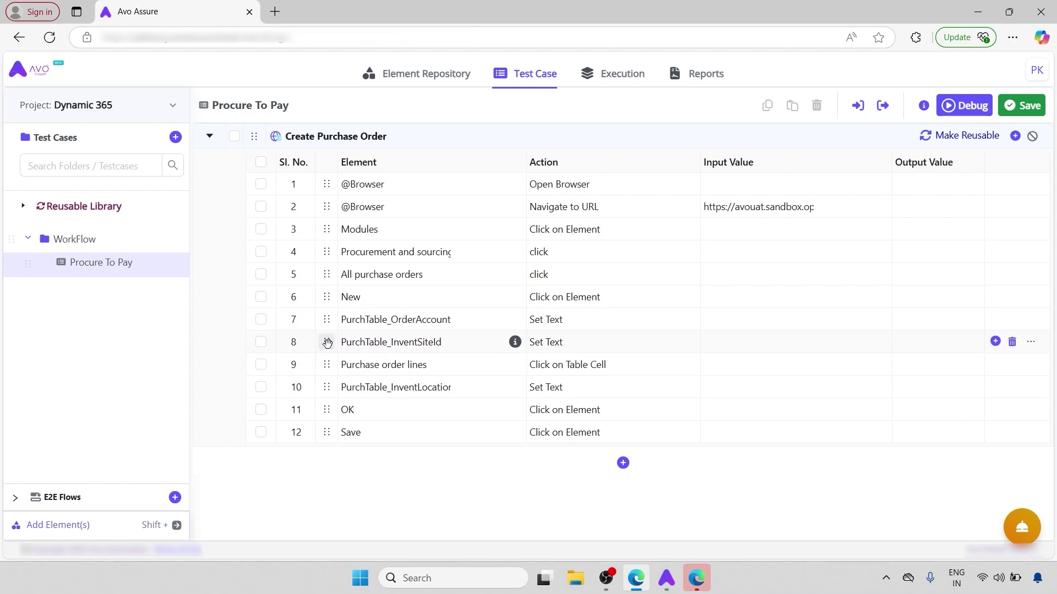
pyautogui.moveTo(326, 387); pyautogui.dragTo(327, 363)
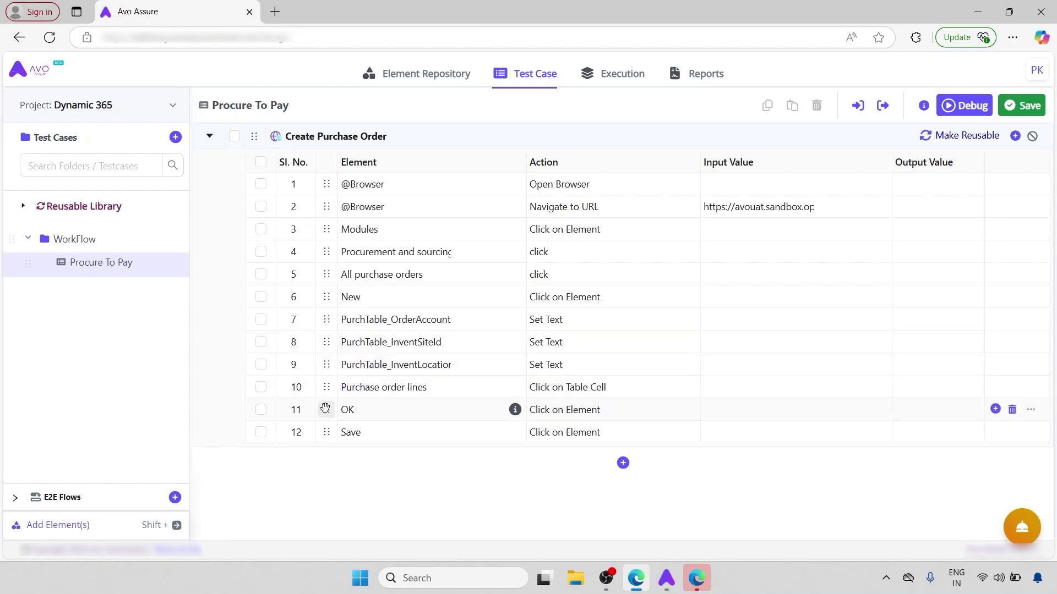
pyautogui.moveTo(327, 409); pyautogui.dragTo(326, 387)
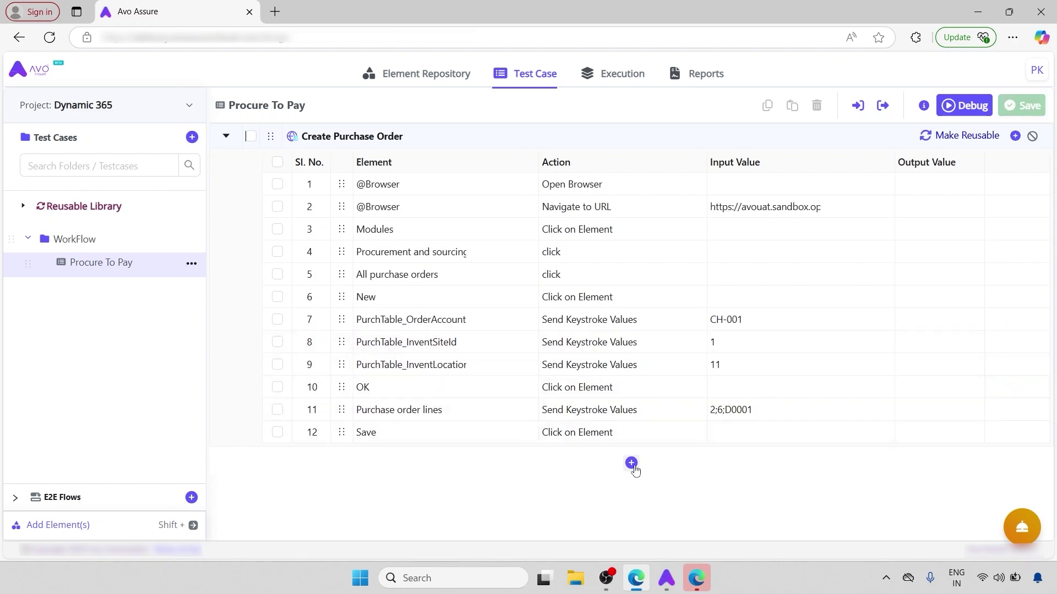
# - Add a new web test step group named Verify Inventory before PO below Create Purchase Order
pyautogui.click(632, 464)
pyautogui.click(683, 408)
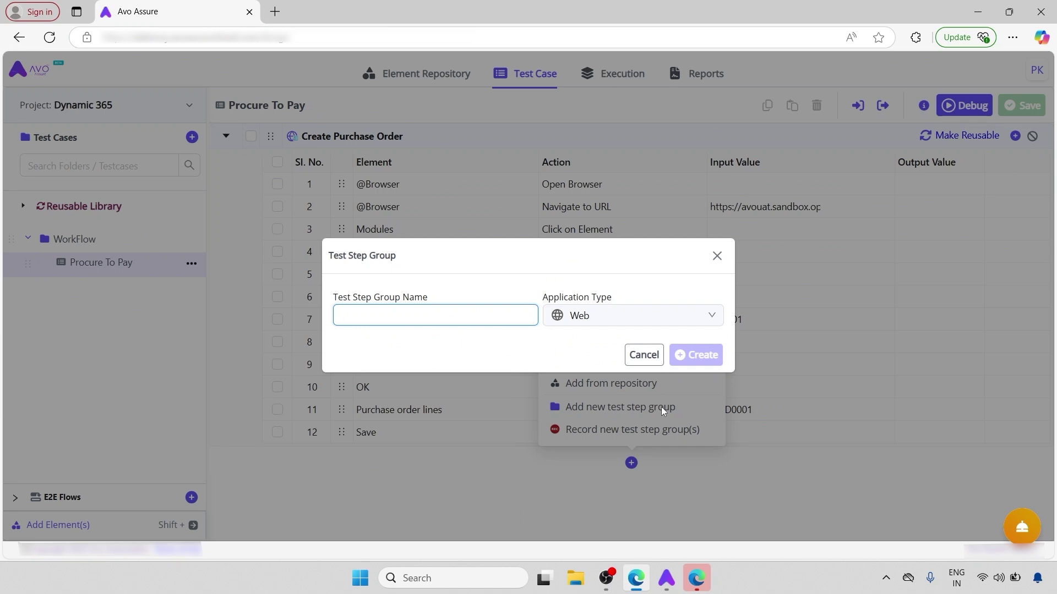
pyautogui.write('Verify Inventory before PO')
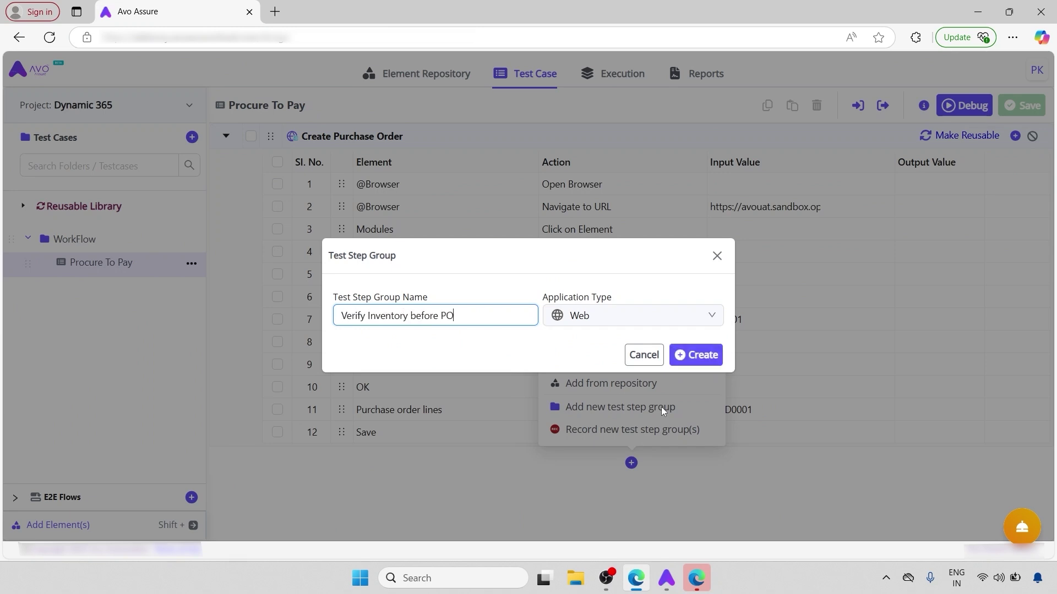
pyautogui.click(700, 355)
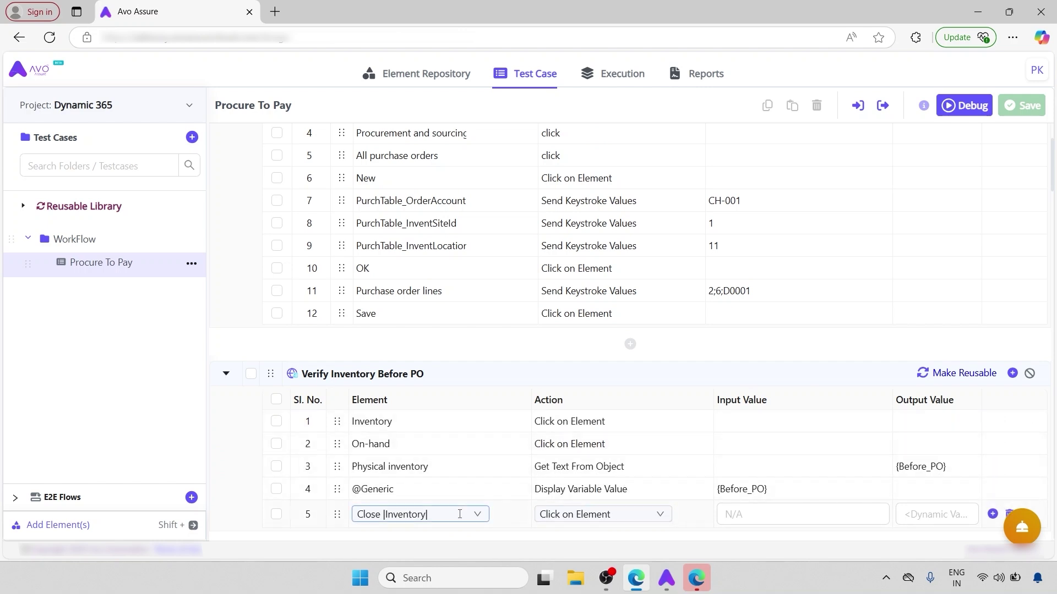
# - Add a new web test step group named Confirm Purchase Order below the Verify Inventory Before PO group
pyautogui.scroll(-1, 606, 517)
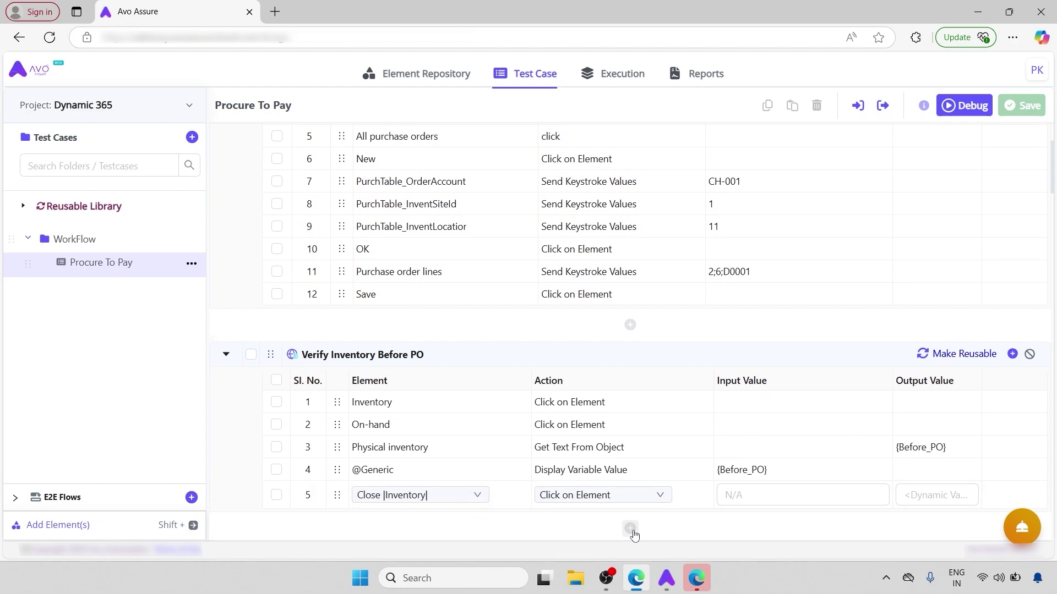
pyautogui.click(631, 530)
pyautogui.click(691, 474)
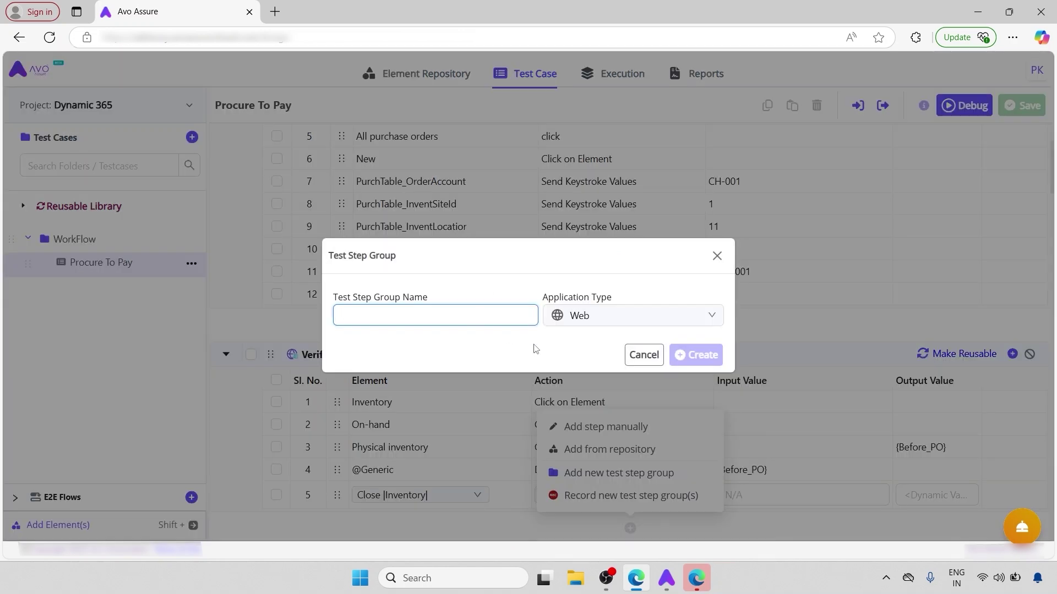
pyautogui.write('Confirm Purchas')
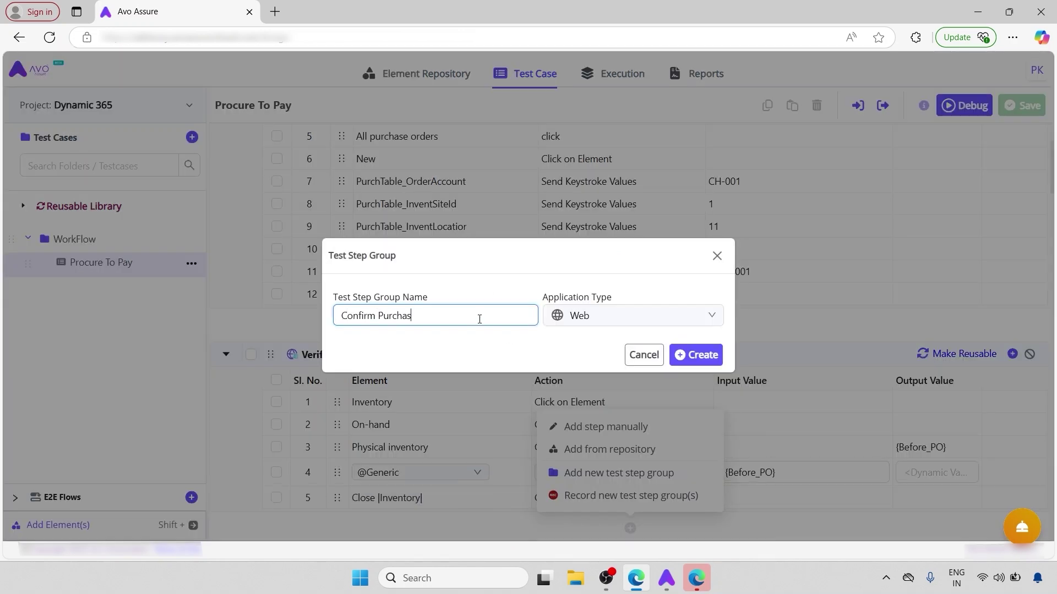
pyautogui.write('e Order')
pyautogui.click(696, 354)
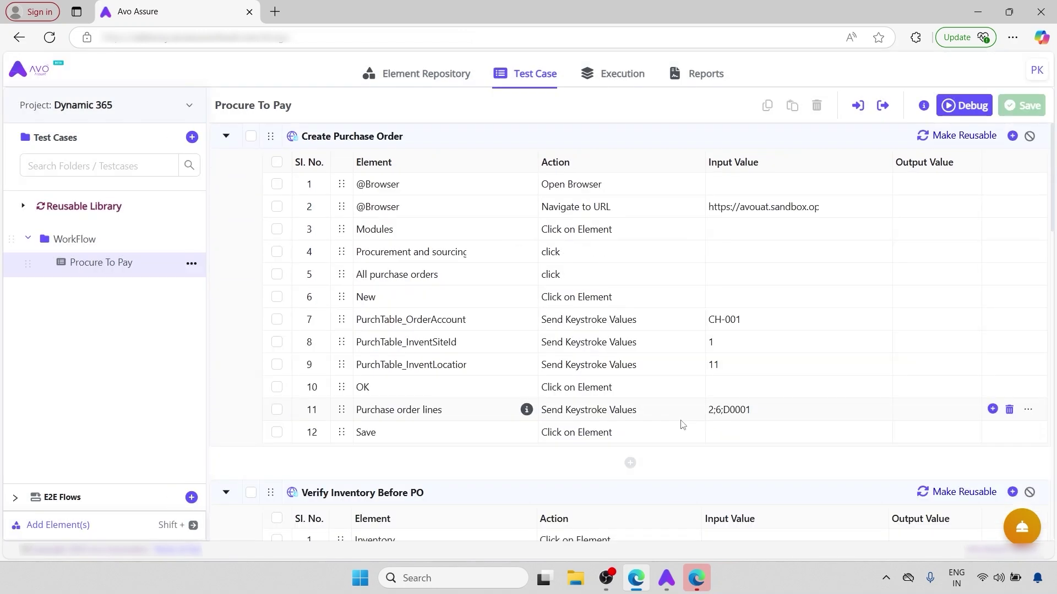
# - Debug the Procure To Pay test case in Microsoft Edge with all test step groups from Create Purchase Order to Verify Payment Status selected
pyautogui.scroll(-6, 757, 460)
pyautogui.scroll(-10, 757, 460)
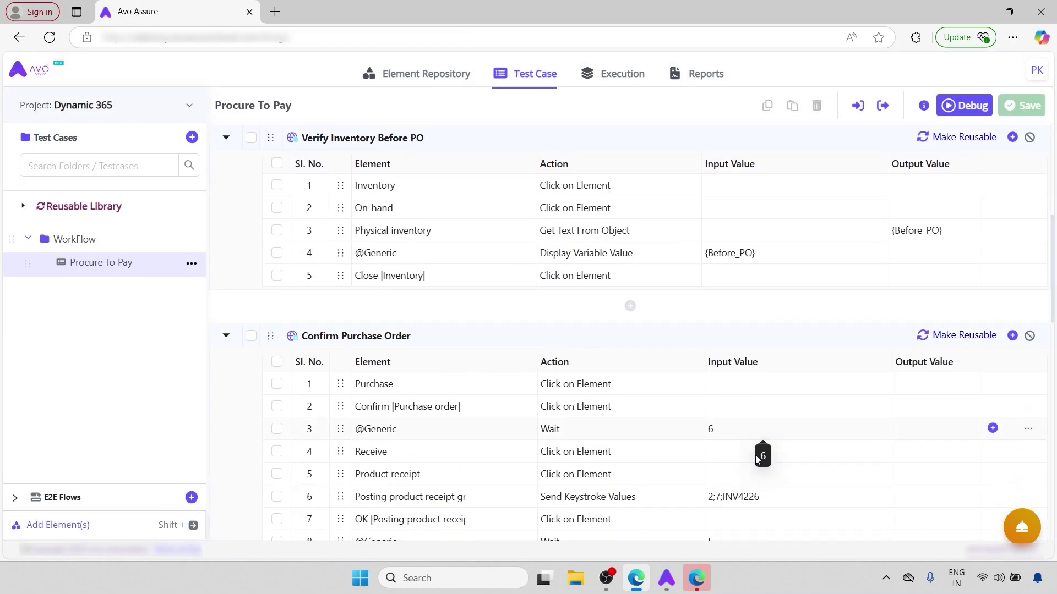
pyautogui.scroll(-5, 467, 408)
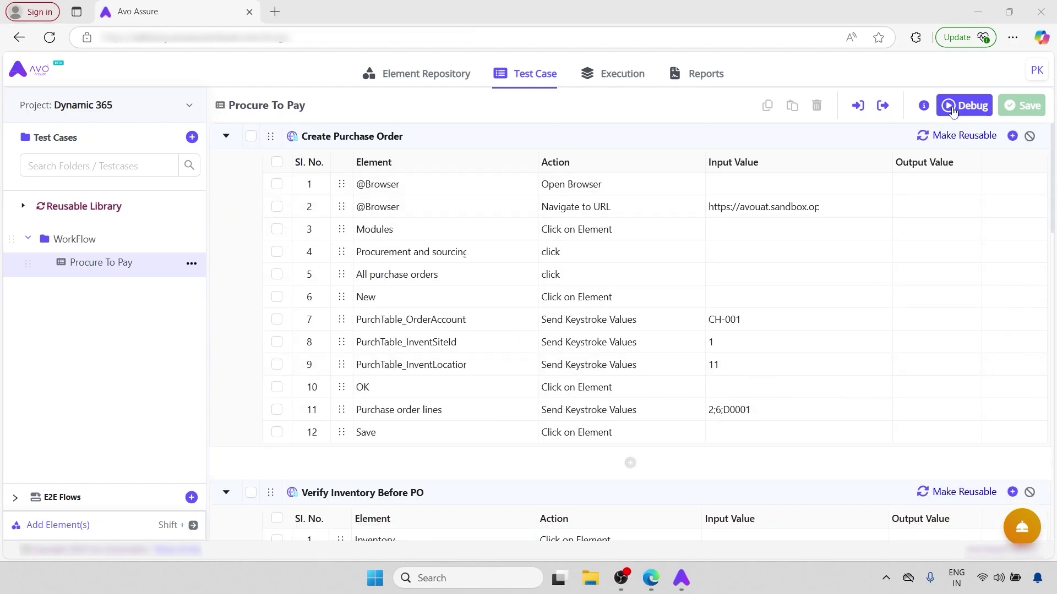
pyautogui.click(963, 107)
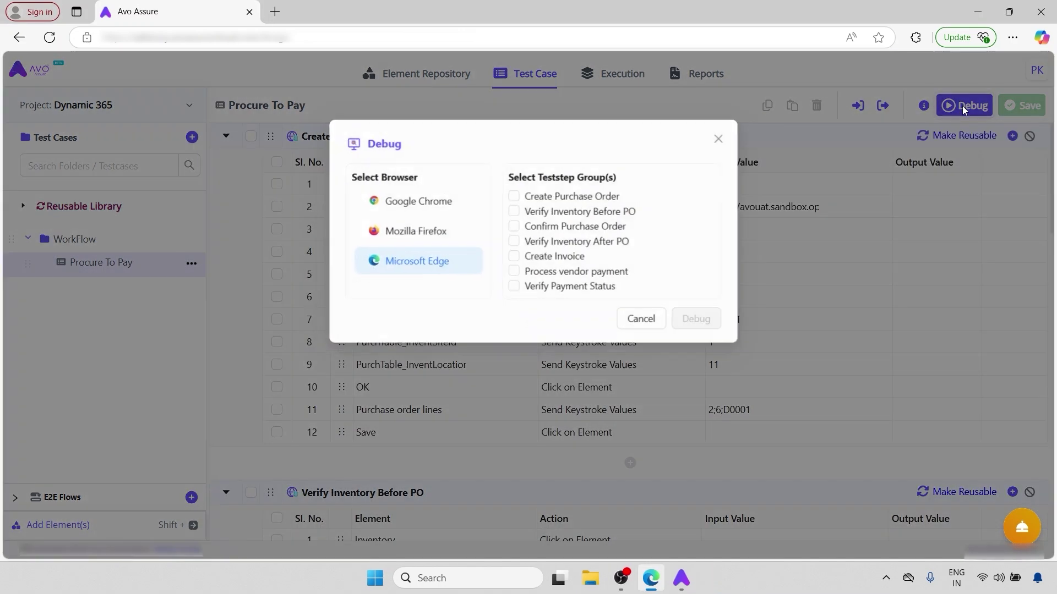
pyautogui.click(509, 198)
pyautogui.click(509, 212)
pyautogui.click(508, 228)
pyautogui.click(509, 243)
pyautogui.click(508, 258)
pyautogui.click(508, 273)
pyautogui.click(509, 289)
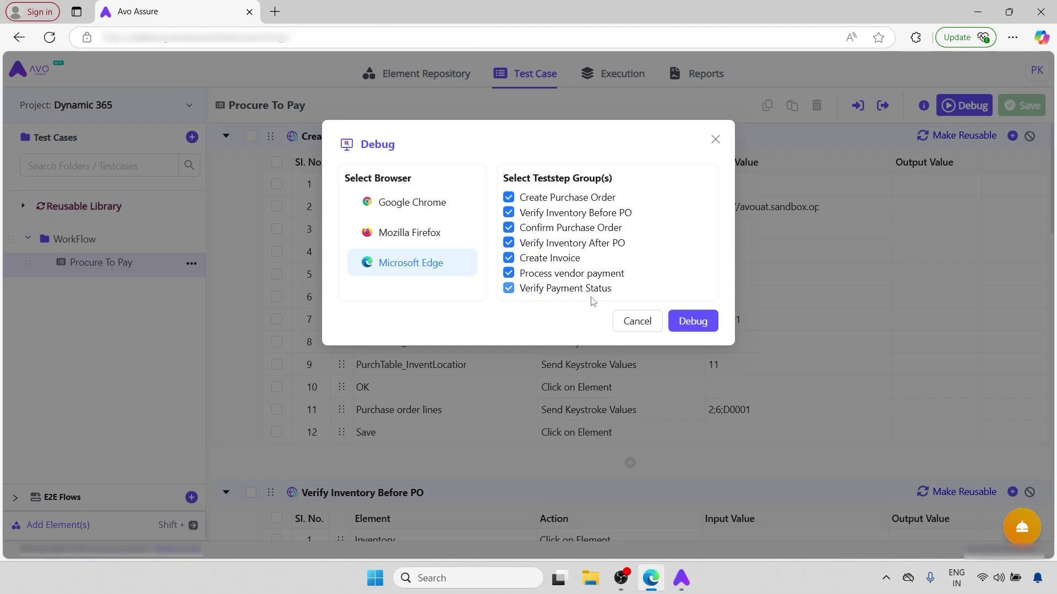
pyautogui.click(692, 322)
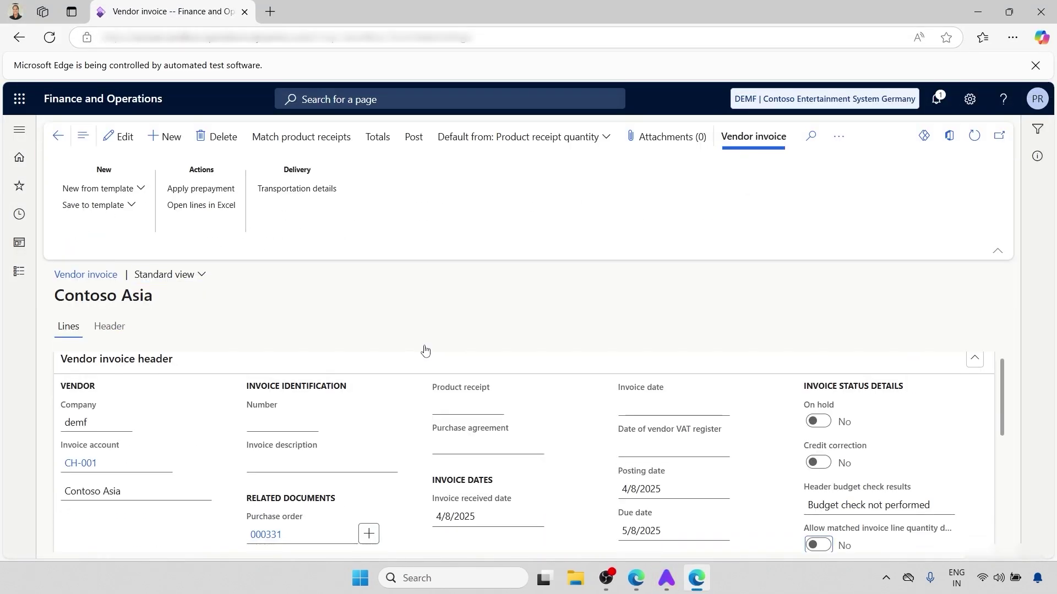
# - Switch to Avo Assure and clear the CSS Selector value of the Procurement and sourcing element in the Create Purchase Order repository
pyautogui.click(637, 579)
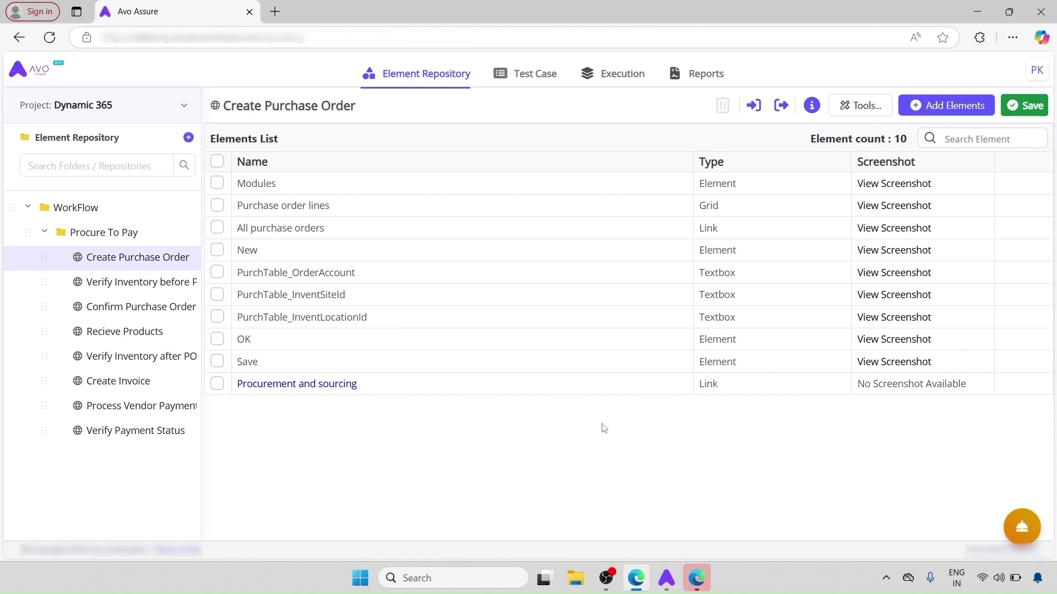
pyautogui.moveTo(1007, 385)
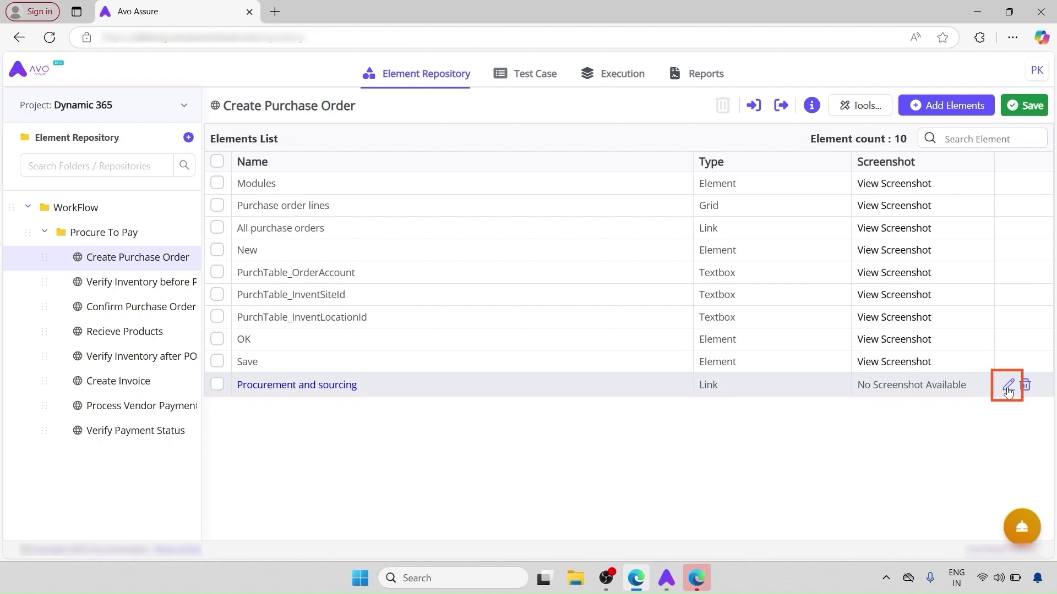
pyautogui.click(1008, 387)
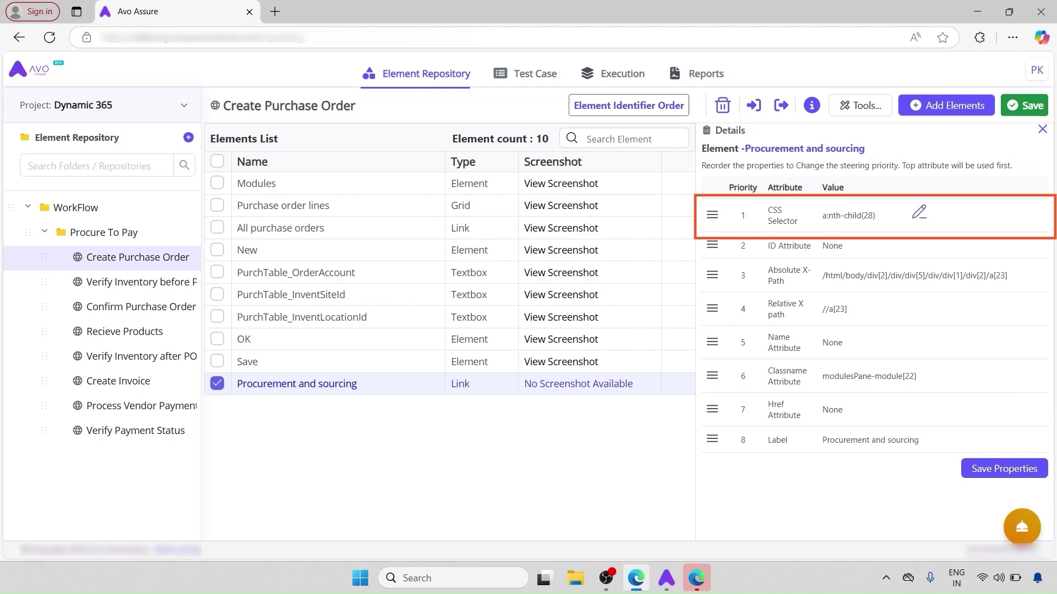
pyautogui.click(919, 212)
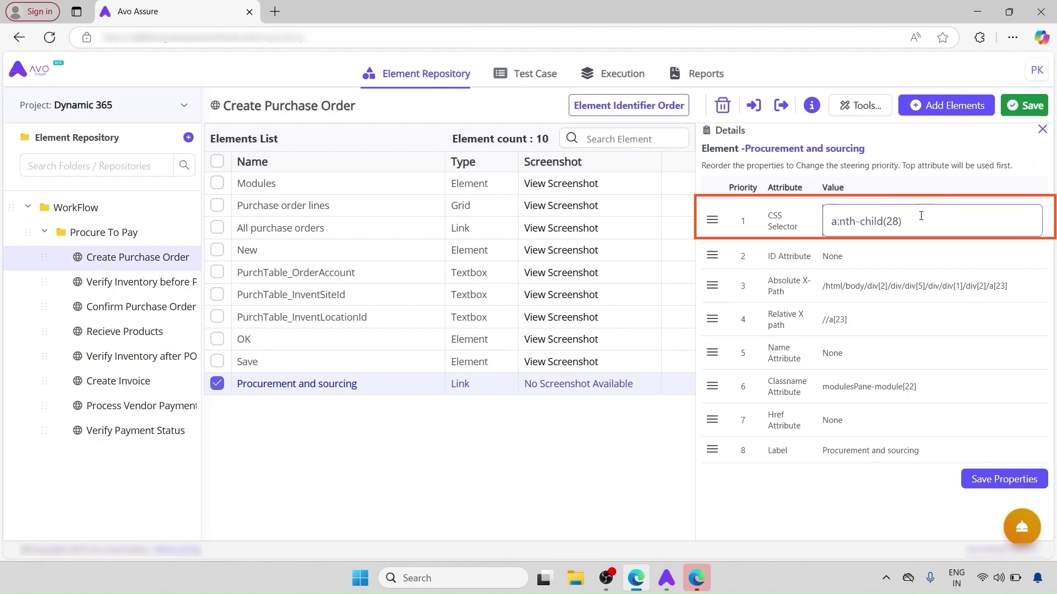
pyautogui.moveTo(921, 219); pyautogui.dragTo(832, 218)
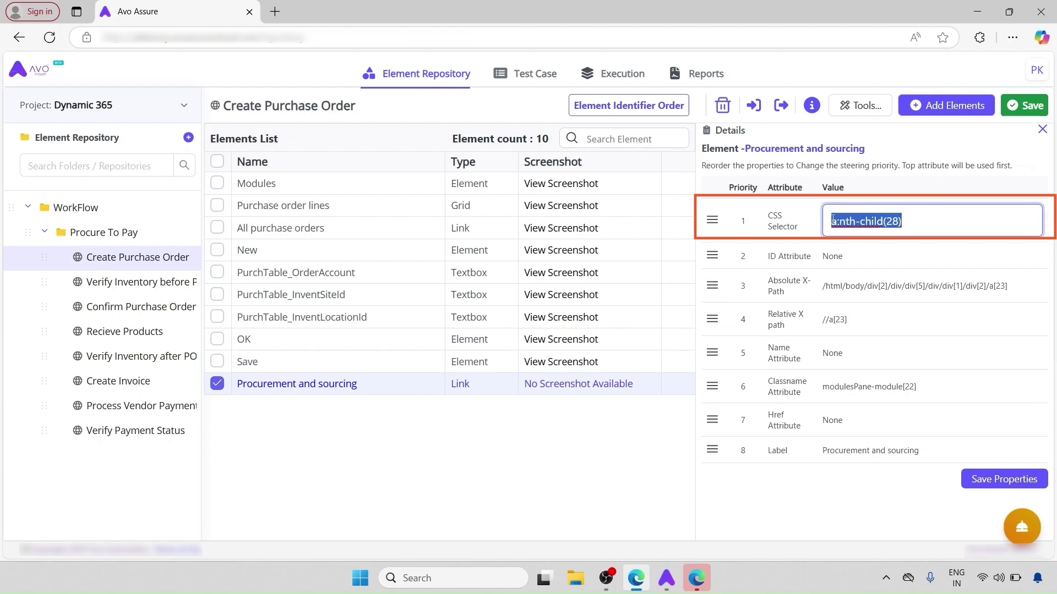
pyautogui.press('BackSpace')
# - Switch to Dynamics 365 and inspect the HTML of the Procurement and sourcing module link with the browser's developer tools
pyautogui.click(697, 580)
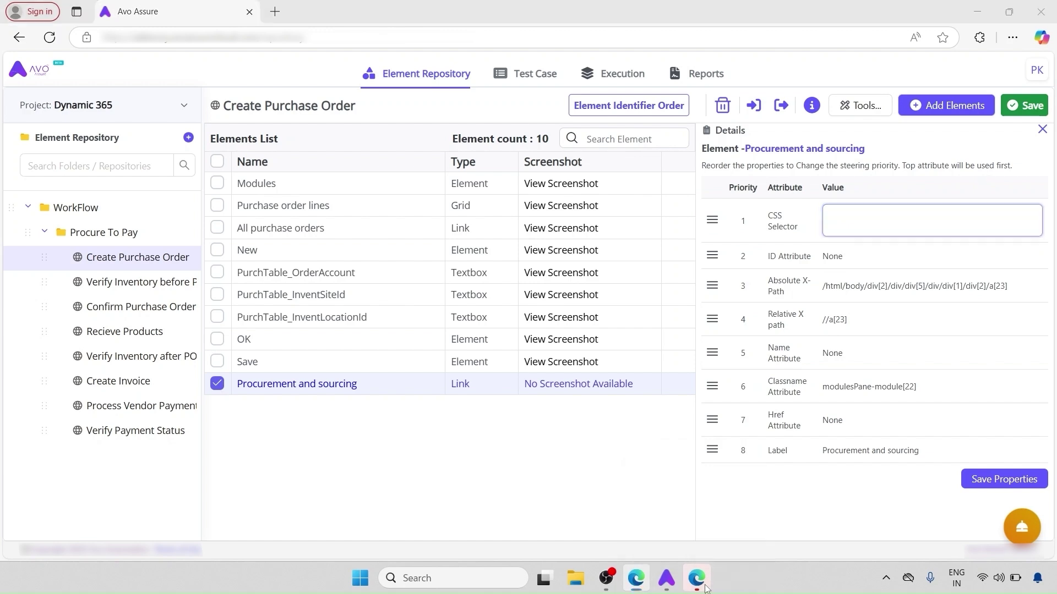
pyautogui.click(698, 11)
pyautogui.click(24, 279)
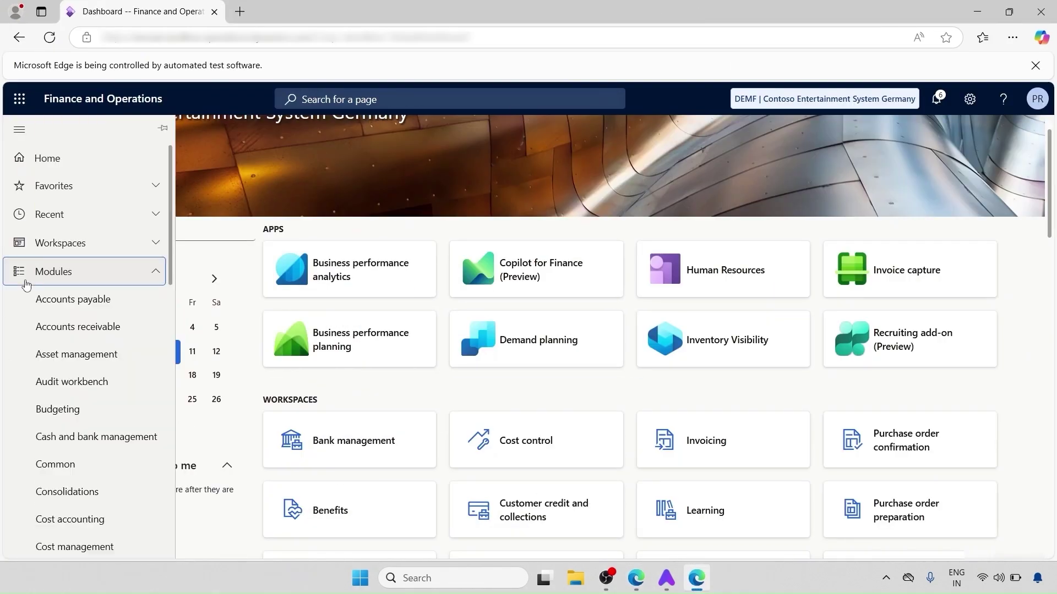
pyautogui.scroll(-3, 61, 385)
pyautogui.scroll(-1, 60, 387)
pyautogui.scroll(-2, 81, 475)
pyautogui.click(95, 436)
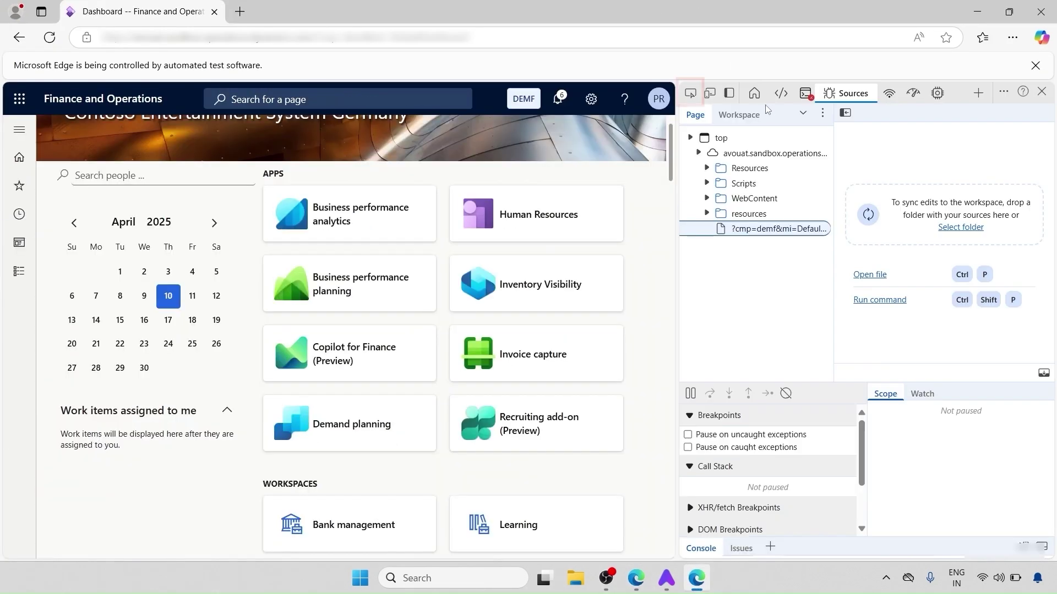
pyautogui.click(693, 95)
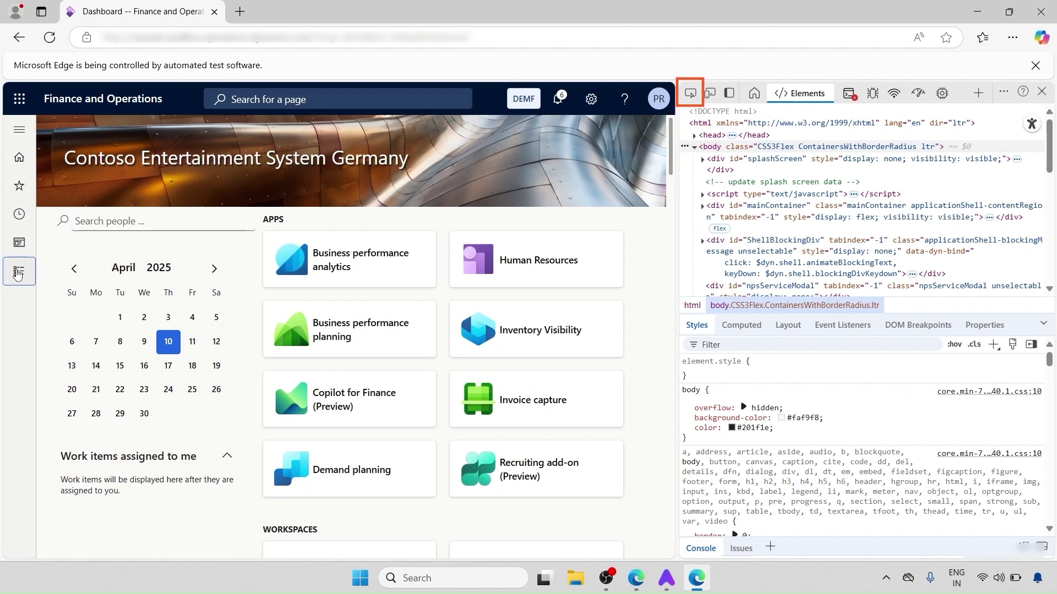
pyautogui.click(20, 272)
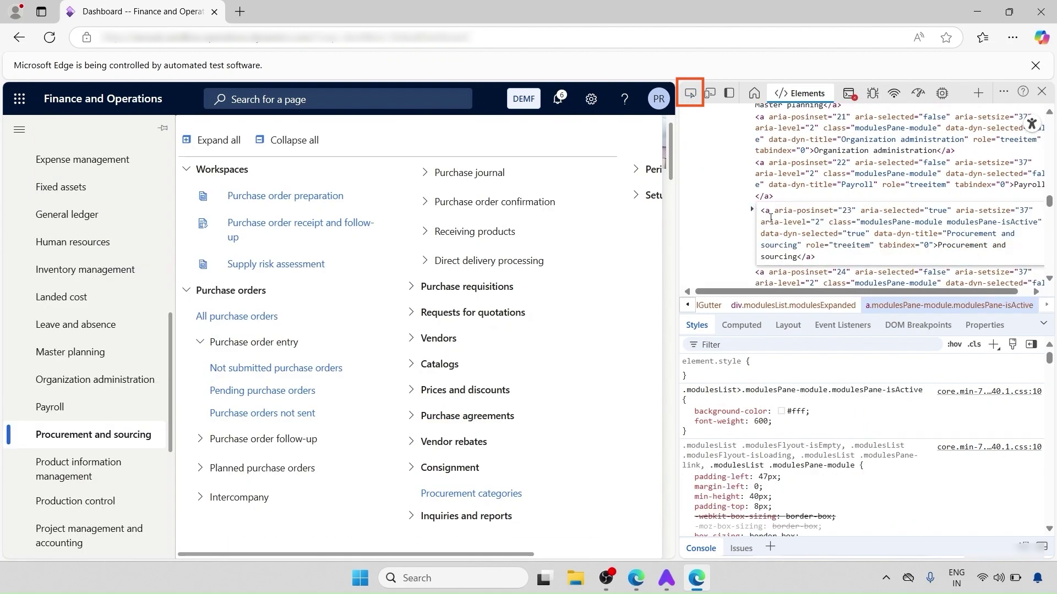
# - Return to Avo Assure and set the Procurement and sourcing element's CSS Selector to a[class*="modulesPane-module[22]"], reusing its Classname Attribute value
pyautogui.click(636, 578)
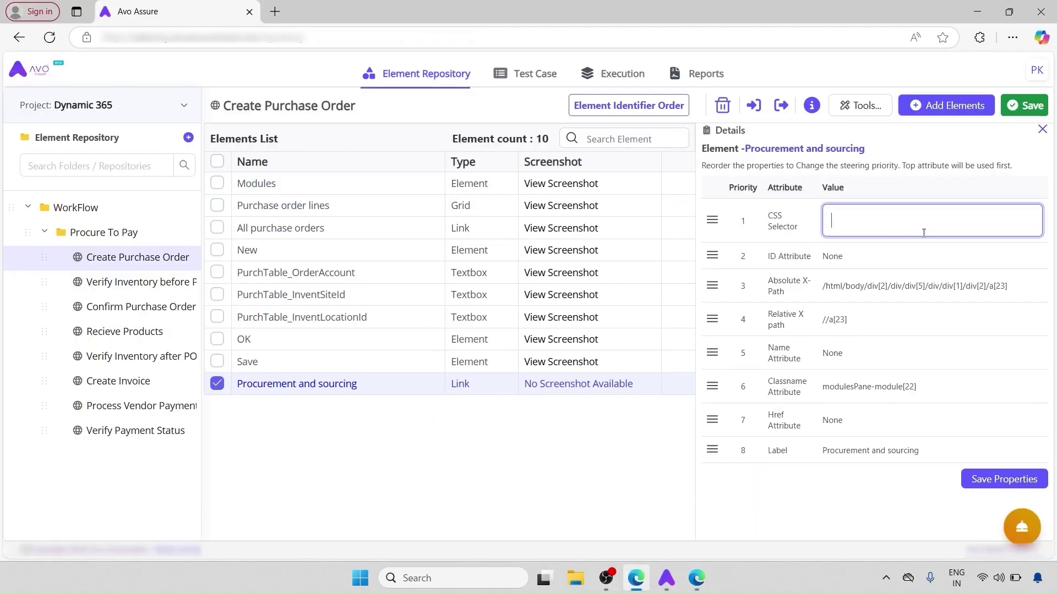
pyautogui.write('a[]')
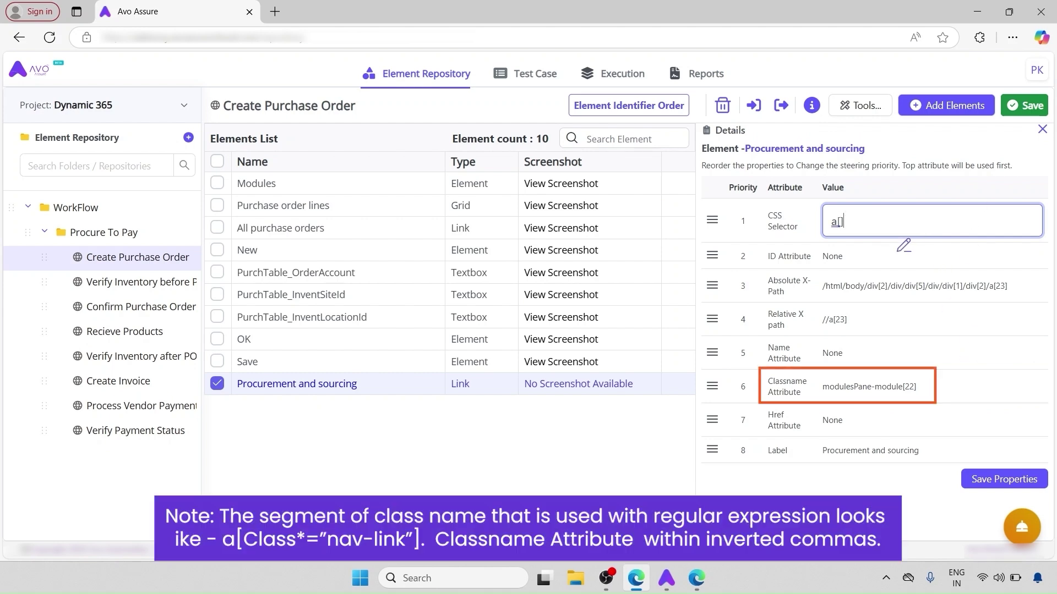
pyautogui.write('class=""')
pyautogui.click(883, 388)
pyautogui.moveTo(960, 382); pyautogui.dragTo(824, 391)
pyautogui.hotkey('ctrl', 'c')
pyautogui.click(857, 215)
pyautogui.hotkey('ctrl', 'v')
pyautogui.write('*')
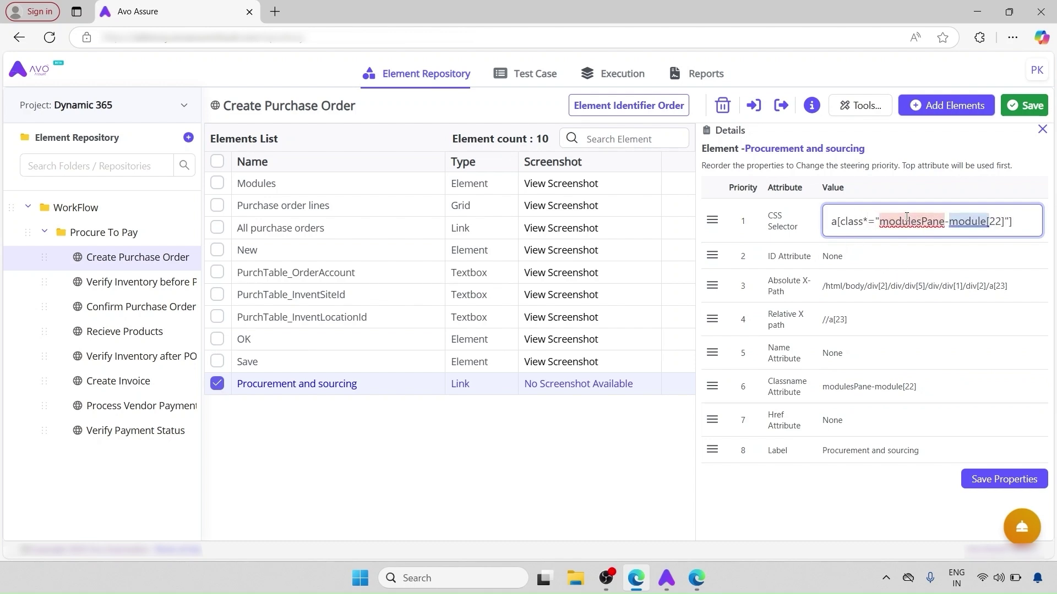
pyautogui.click(726, 487)
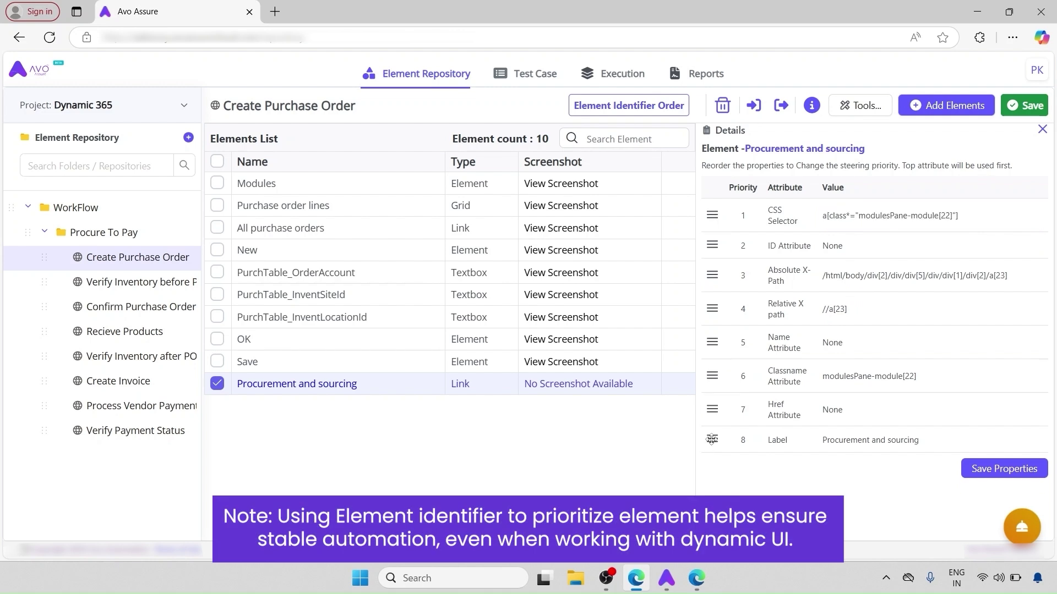
# - Reorder the element's attributes so Label comes first and Classname Attribute follows CSS Selector, then save the properties and the repository
pyautogui.doubleClick(712, 439)
pyautogui.moveTo(711, 439); pyautogui.dragTo(710, 212)
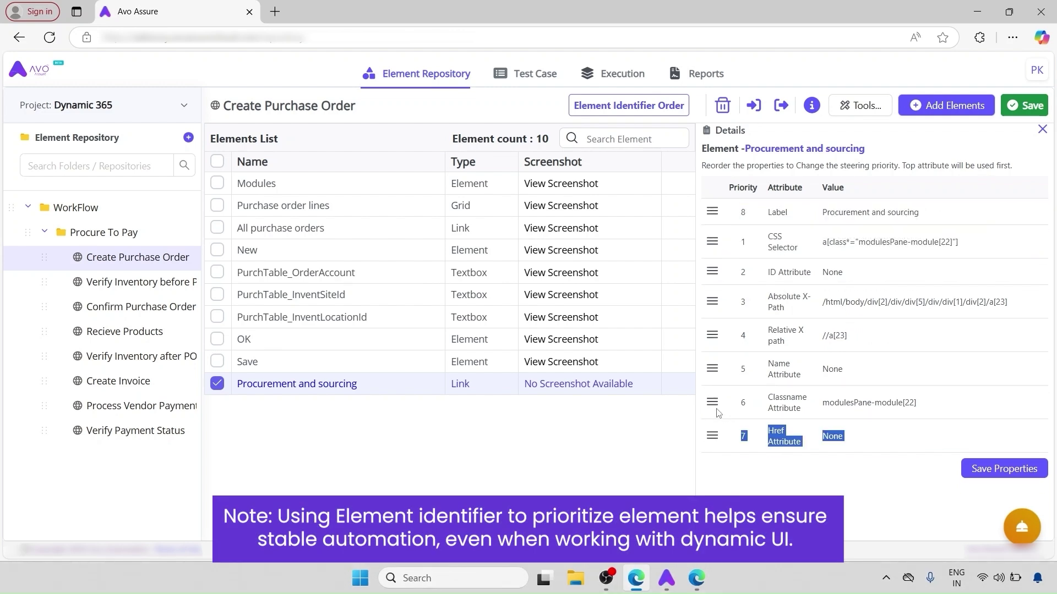
pyautogui.moveTo(712, 402); pyautogui.dragTo(712, 275)
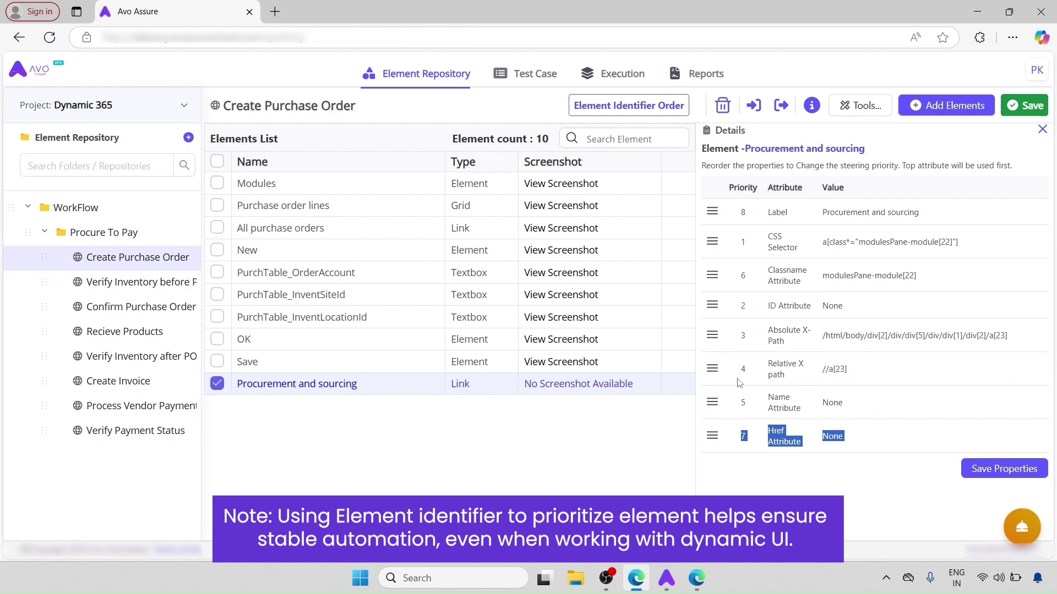
pyautogui.click(975, 471)
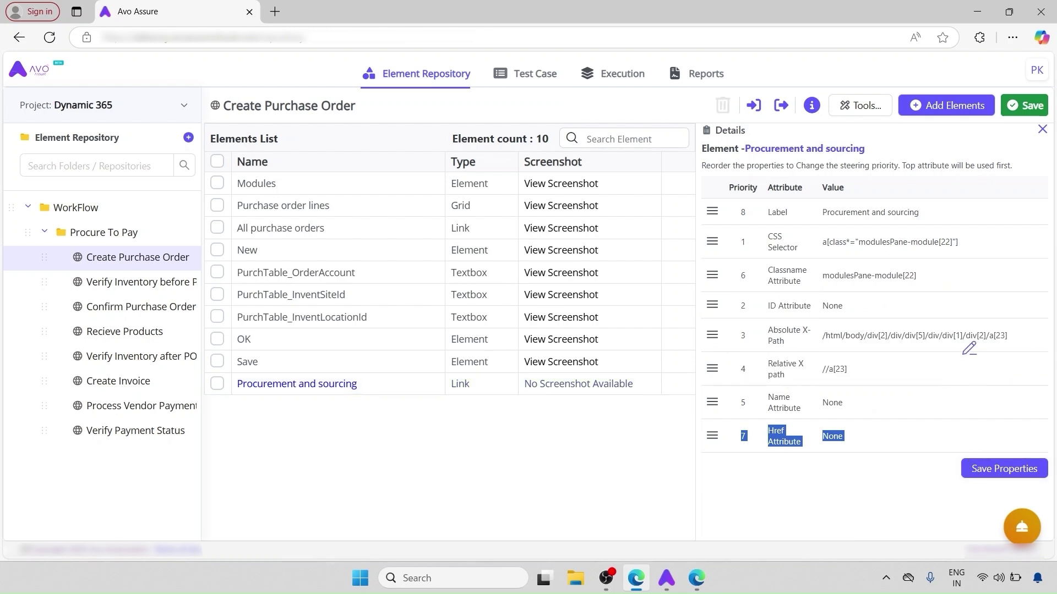
pyautogui.click(1041, 130)
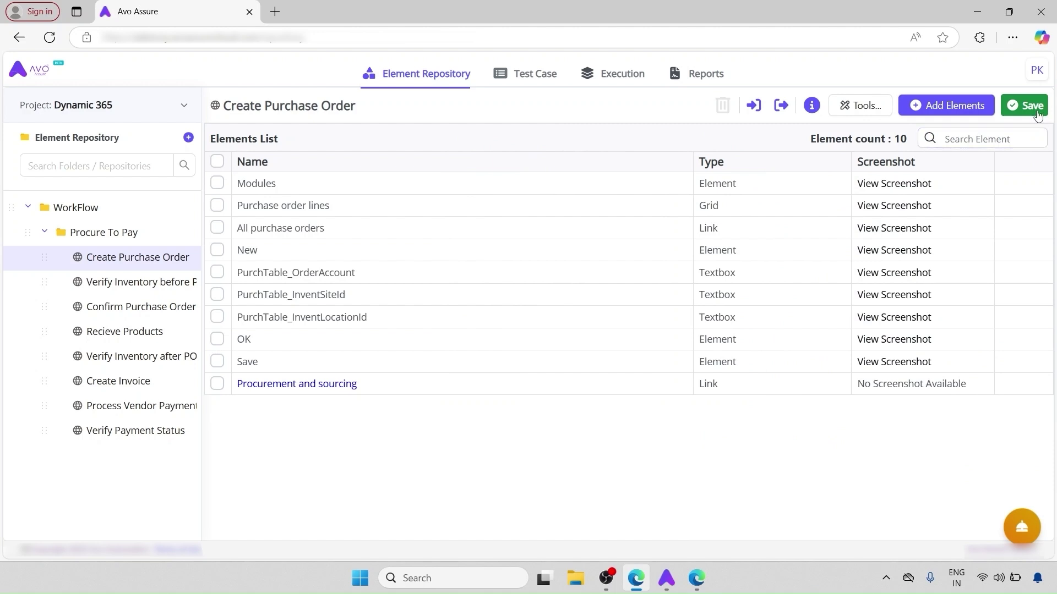
pyautogui.click(1033, 106)
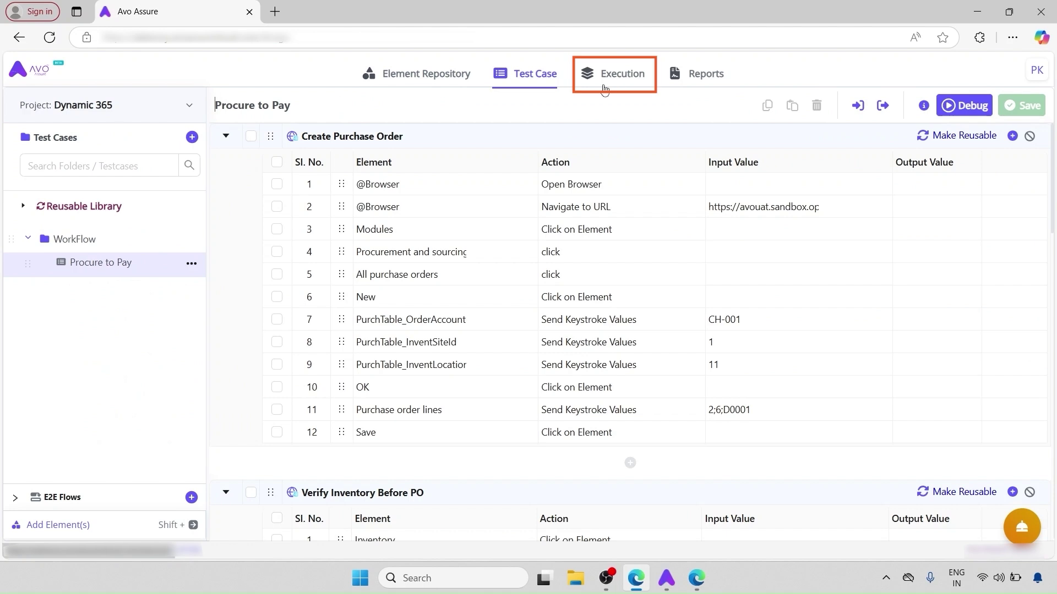
# - Execute the Procure to Pay execution list in the WorkFlow folder on the client with Edge, and switch to the automated Dynamics 365 window
pyautogui.click(605, 83)
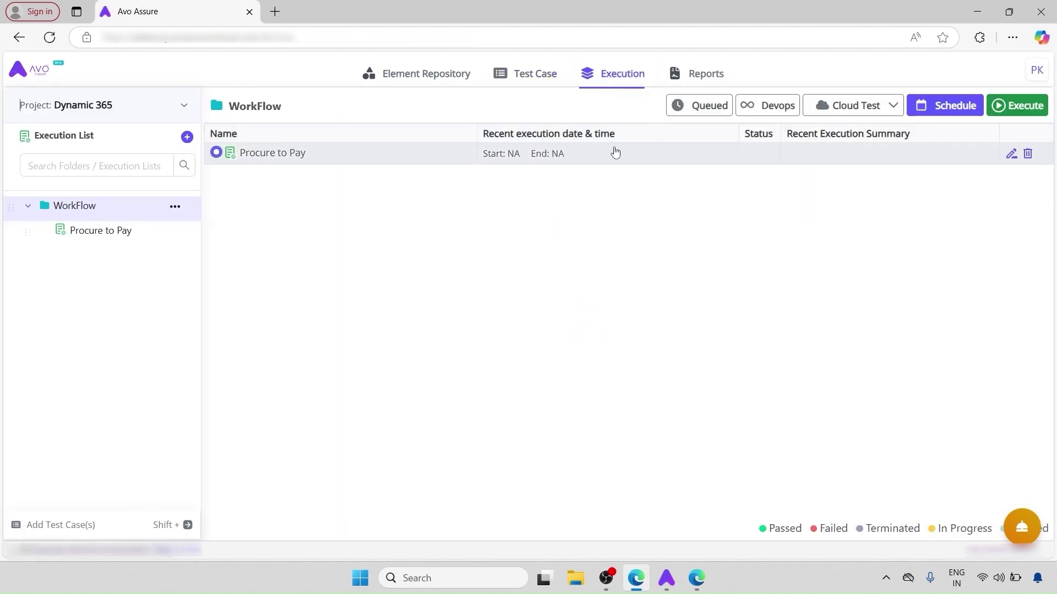
pyautogui.click(1005, 108)
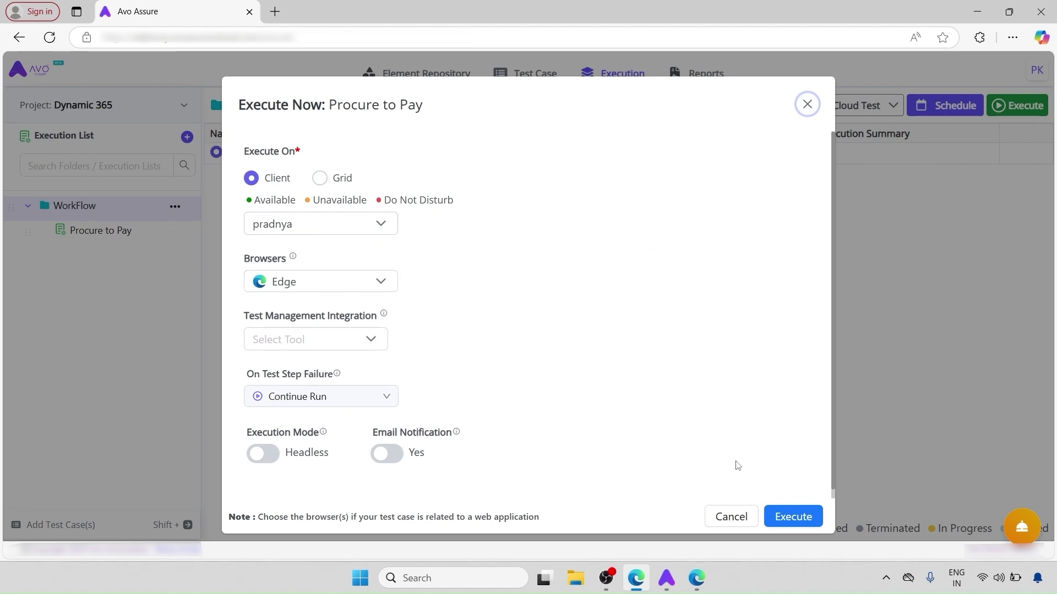
pyautogui.click(793, 513)
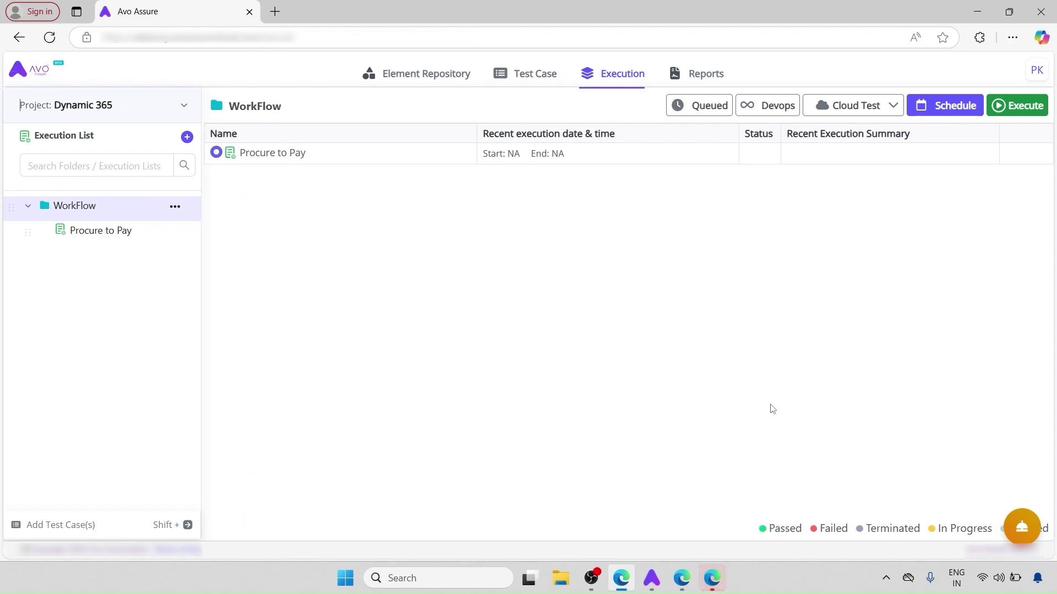
pyautogui.click(712, 578)
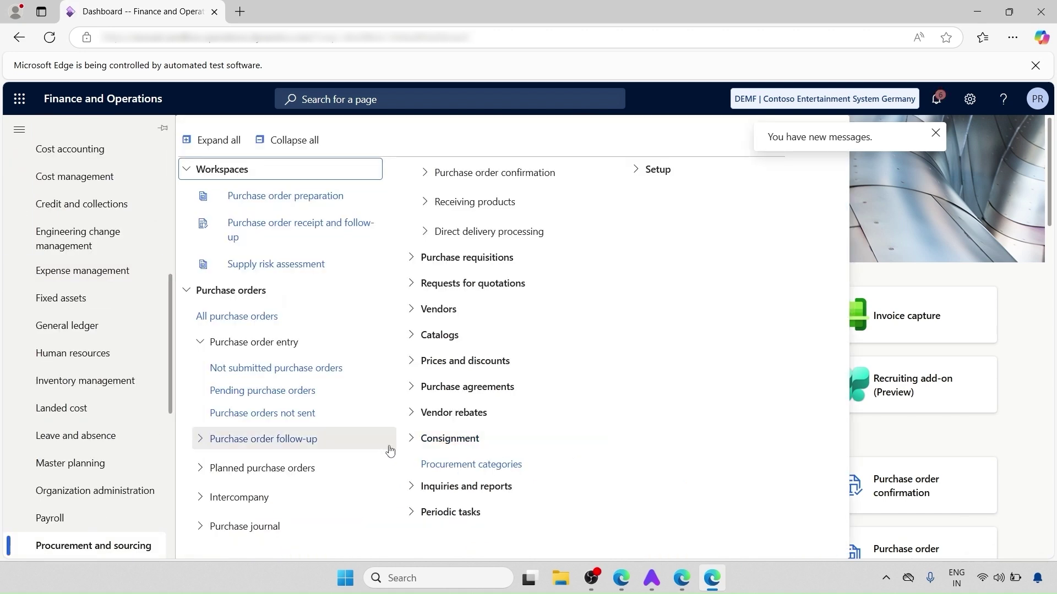
# - Switch to the Avo Assure Client, enlarge it and examine which object identifiers located each element in the console logs
pyautogui.click(389, 448)
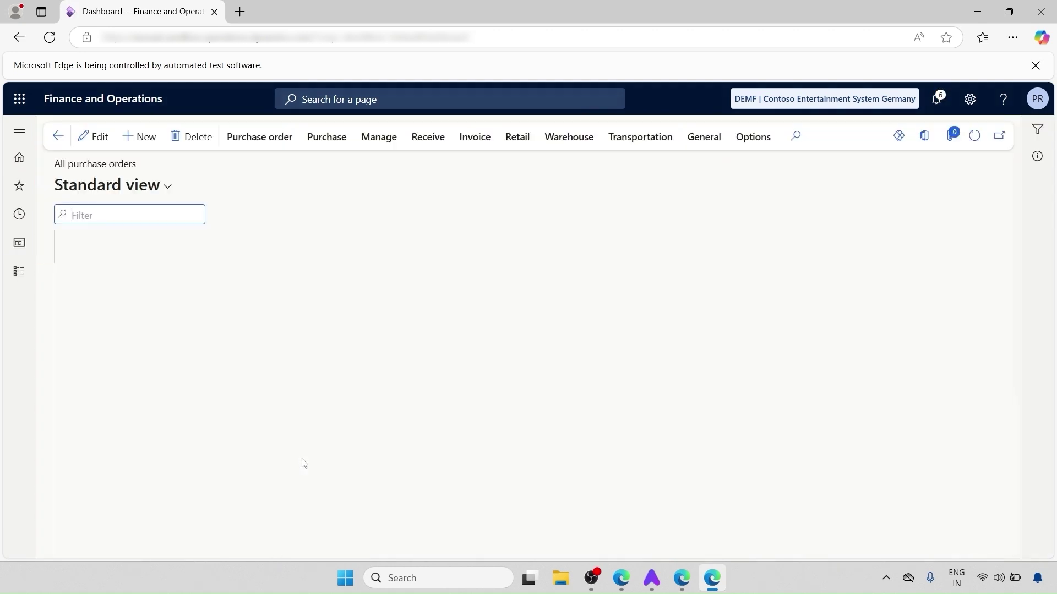
pyautogui.click(666, 582)
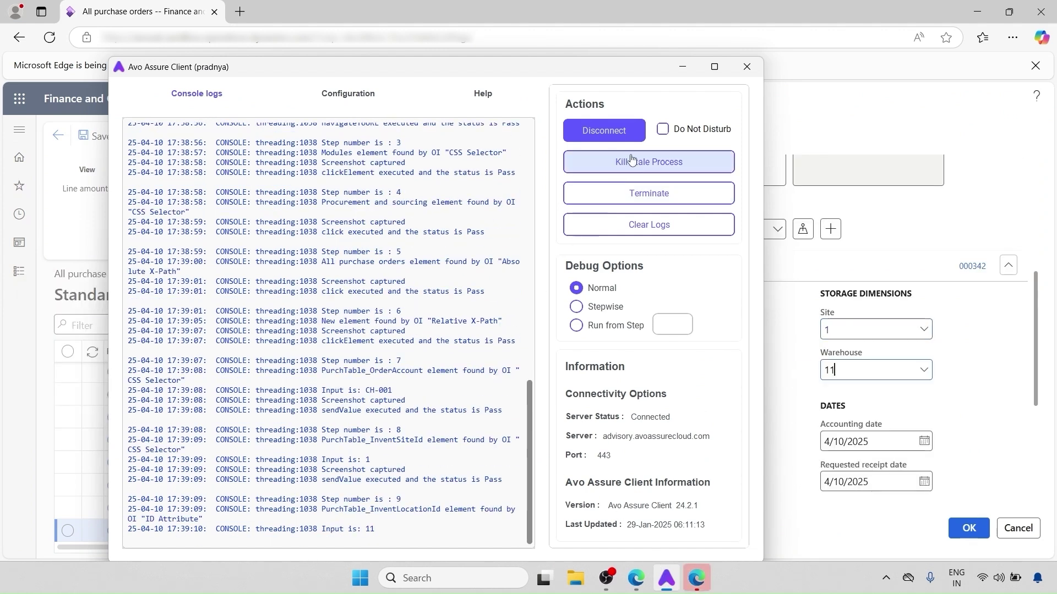
pyautogui.click(713, 67)
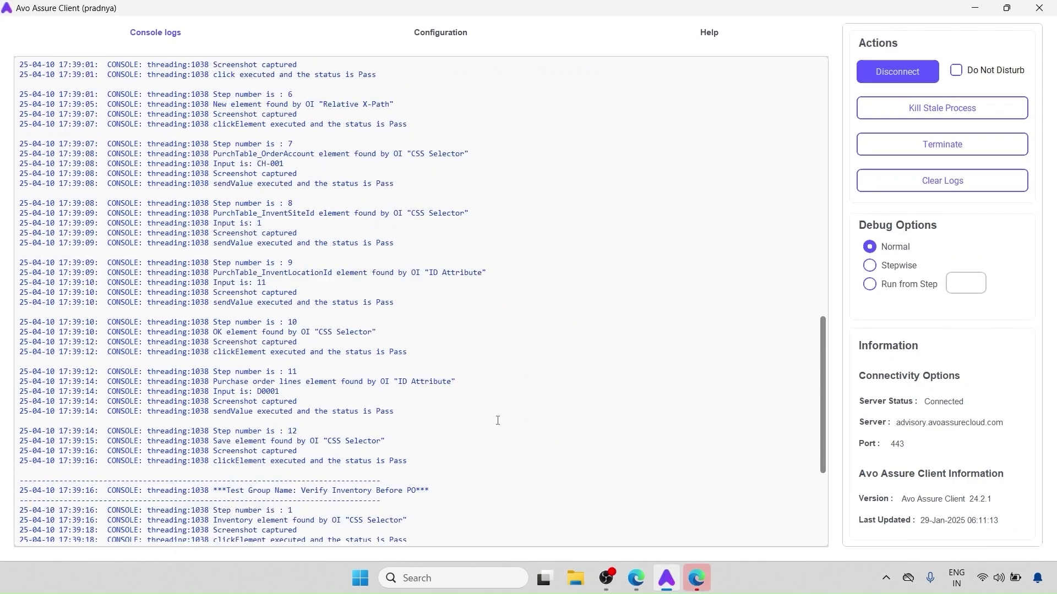
pyautogui.scroll(4, 491, 420)
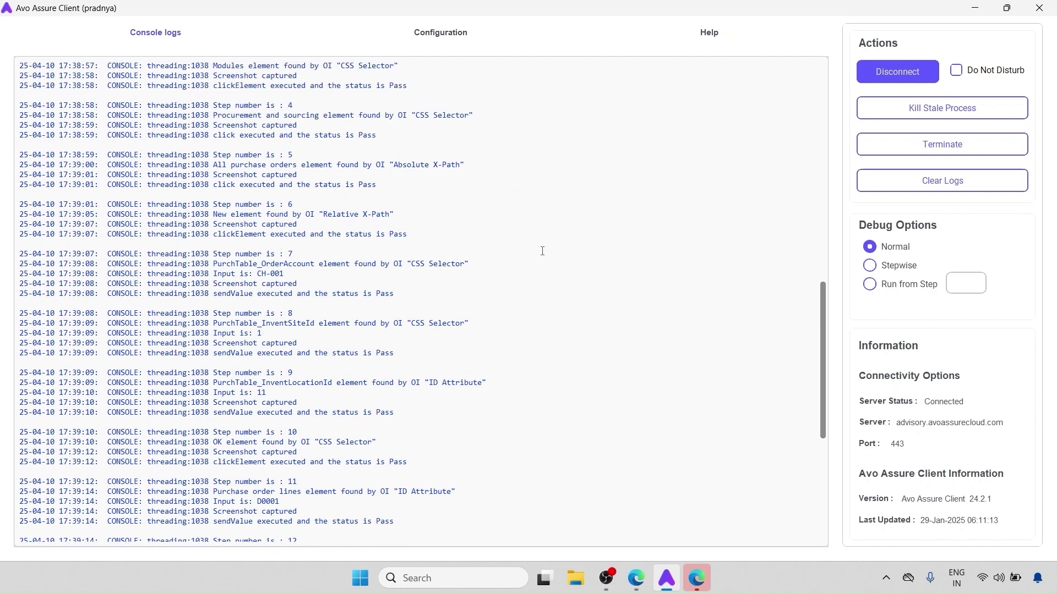
pyautogui.moveTo(325, 116); pyautogui.dragTo(472, 119)
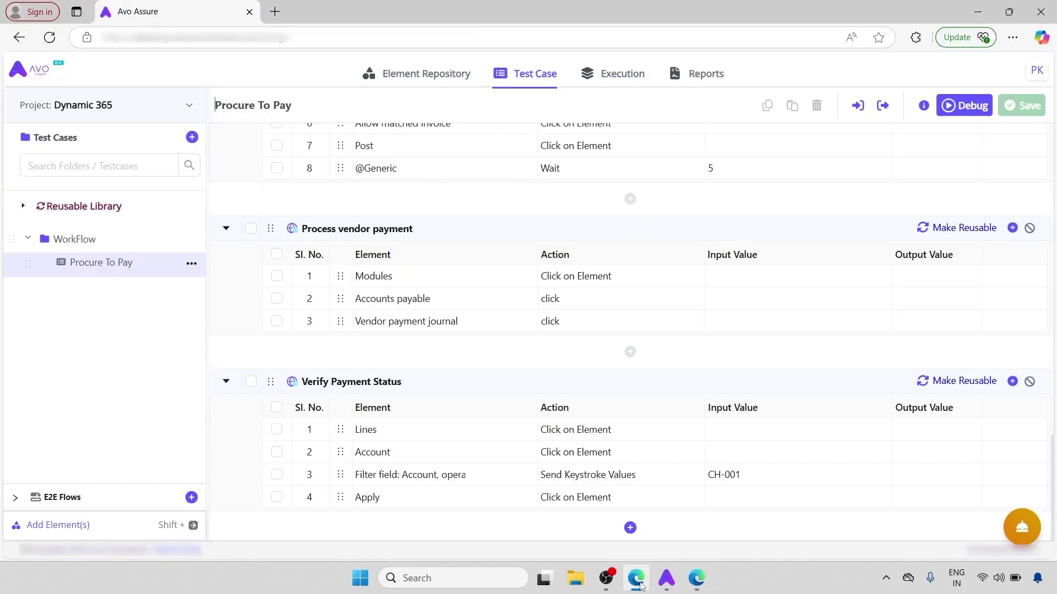
# - Return to Avo Assure in the browser and create an execution folder named WorkFlow
pyautogui.click(623, 85)
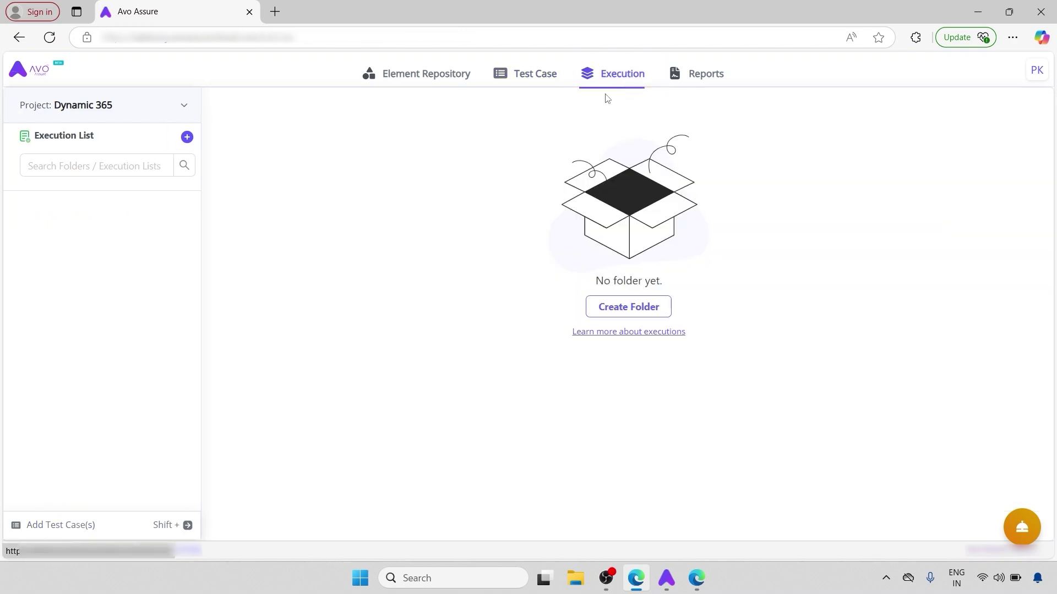
pyautogui.click(186, 140)
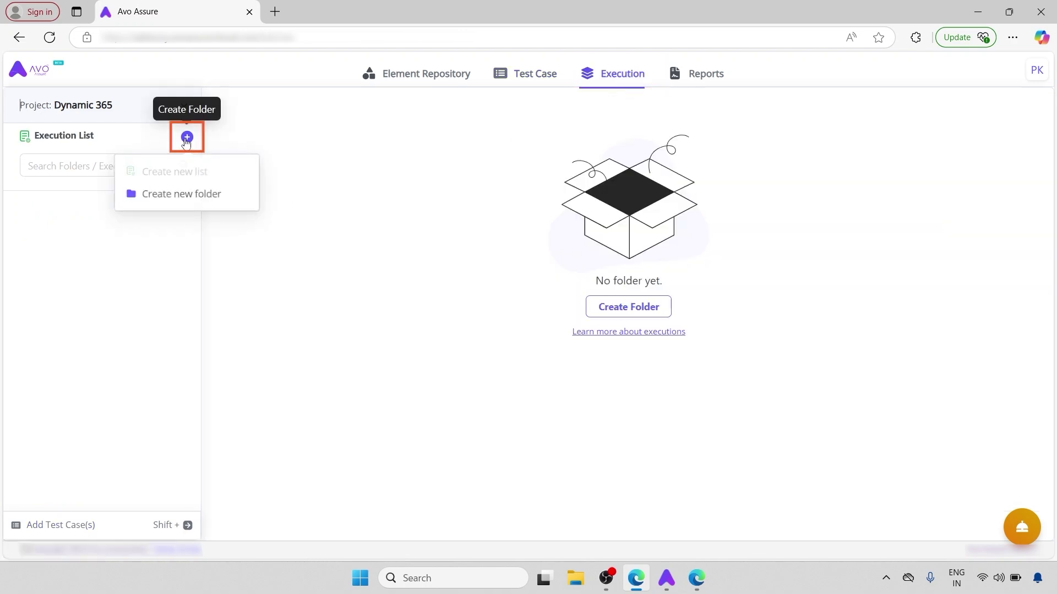
pyautogui.click(243, 202)
pyautogui.press('BackSpace')
pyautogui.press('BackSpace')
pyautogui.press('BackSpace')
pyautogui.press('BackSpace')
pyautogui.press('BackSpace')
pyautogui.press('BackSpace')
pyautogui.press('BackSpace')
pyautogui.press('BackSpace')
pyautogui.press('BackSpace')
pyautogui.press('BackSpace')
pyautogui.write('WorkFlow')
pyautogui.press('Return')
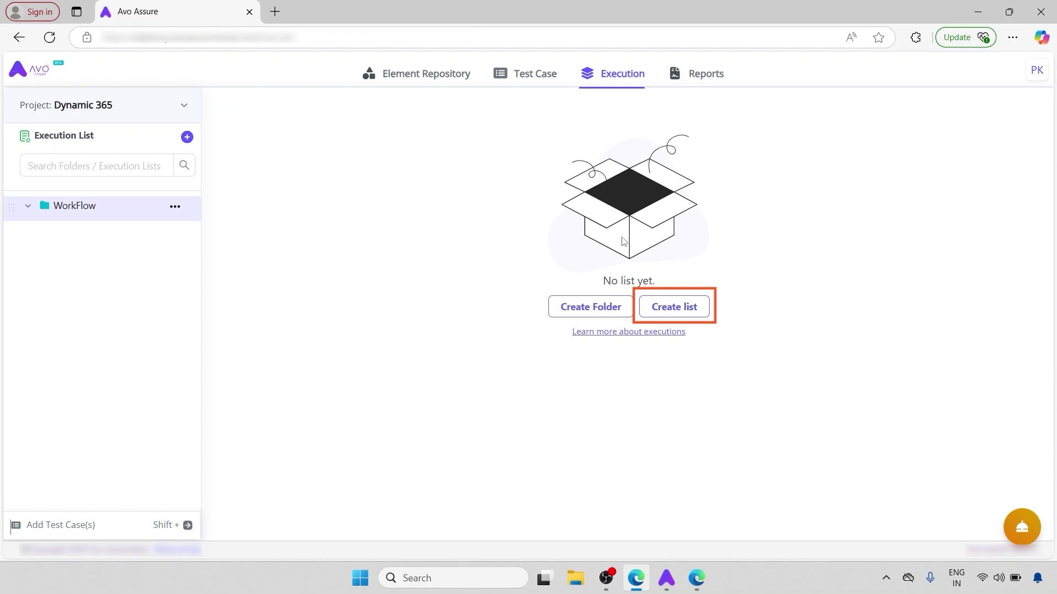
# - Create an execution list named Procure To Pay in the WorkFlow folder
pyautogui.click(651, 307)
pyautogui.write('P')
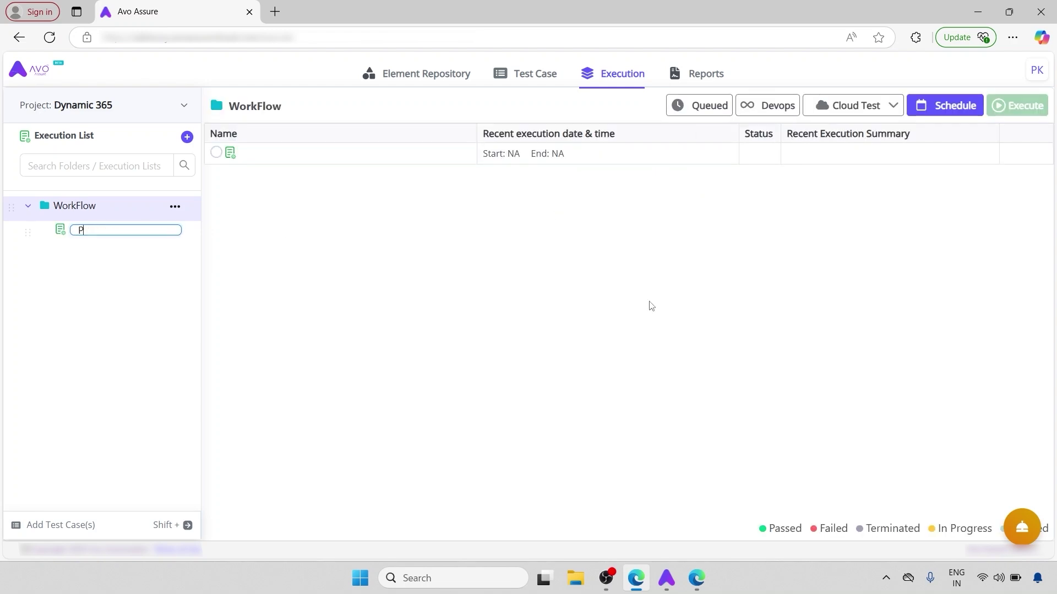
pyautogui.write('rocure To Pay')
pyautogui.press('Return')
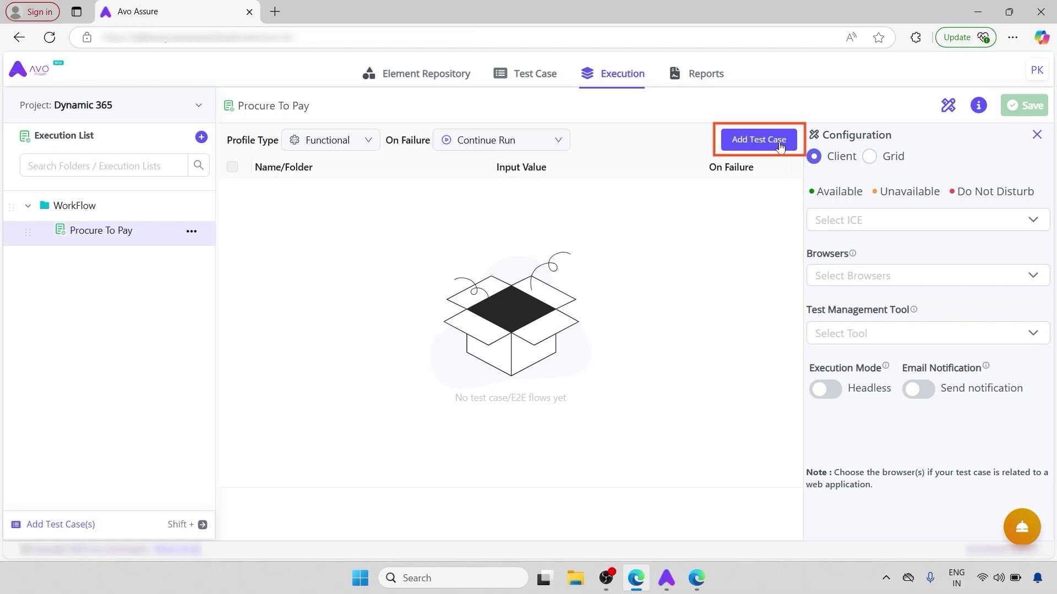
# - Add the Procure To Pay test case from the WorkFlow test case folder to the execution list
pyautogui.click(779, 147)
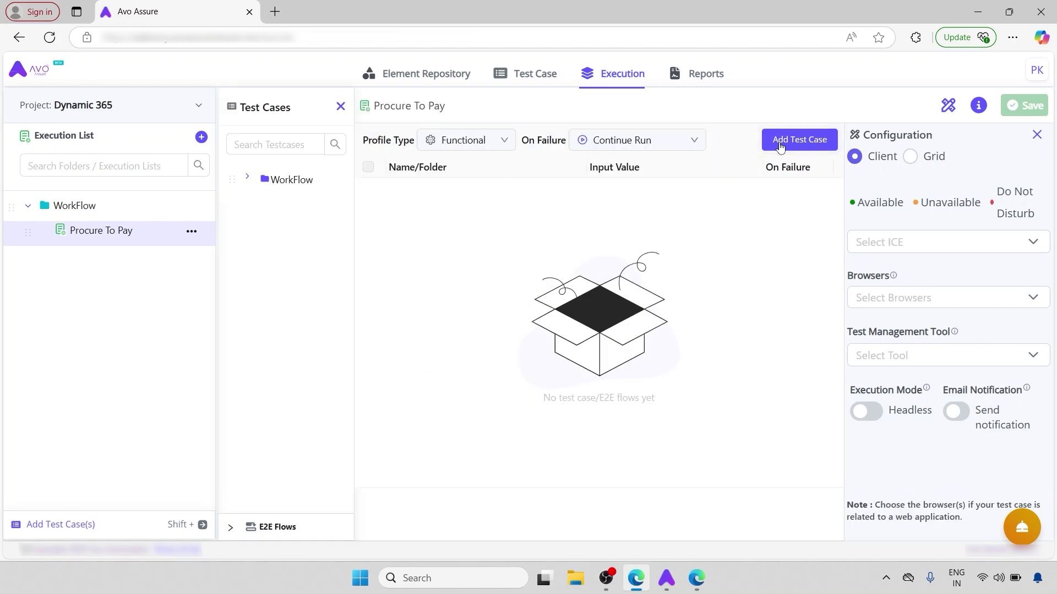
pyautogui.click(249, 188)
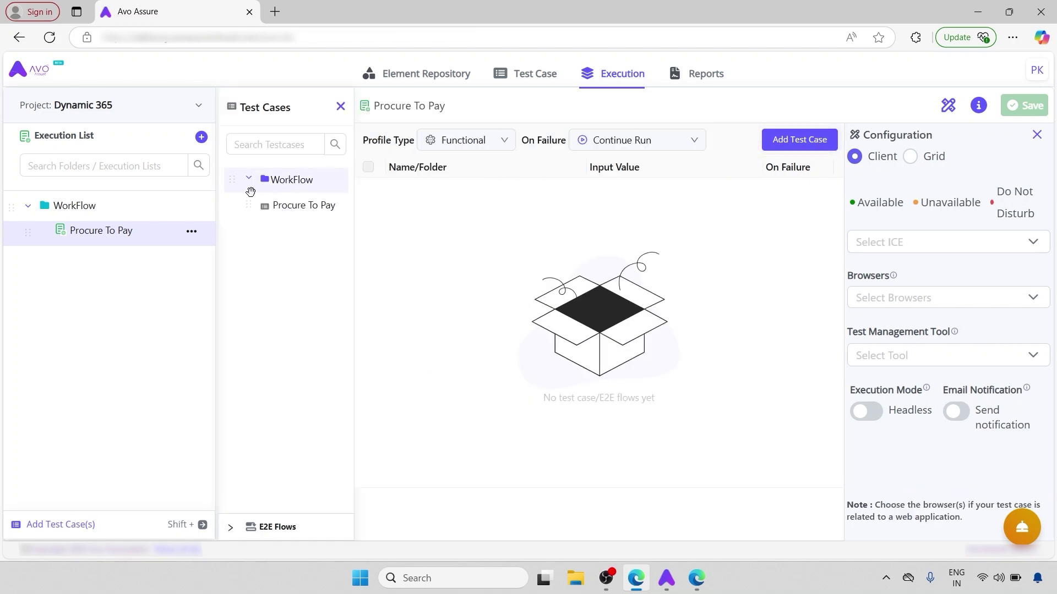
pyautogui.moveTo(247, 204); pyautogui.dragTo(552, 219)
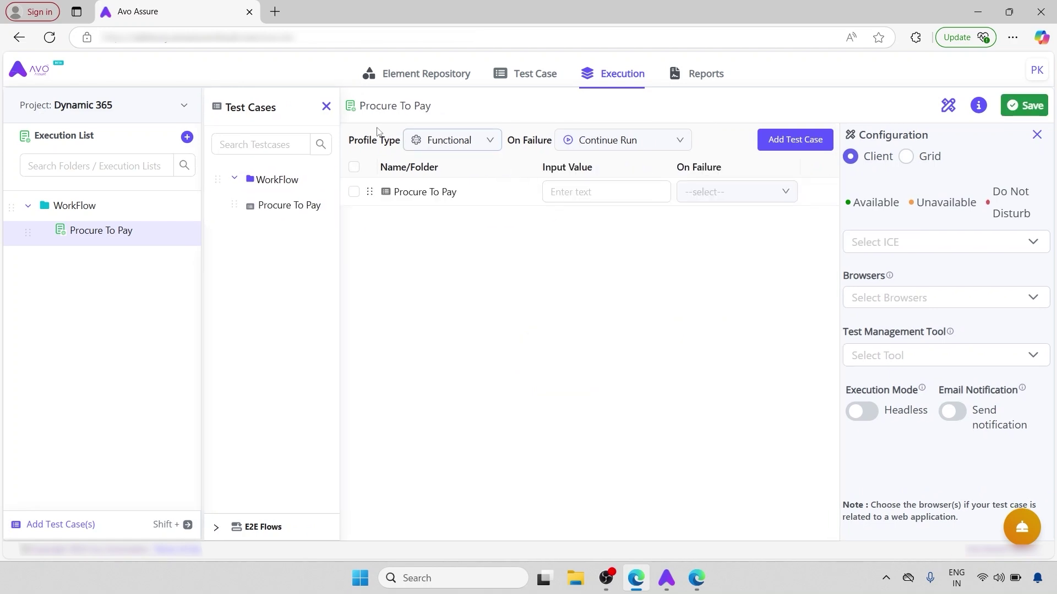
pyautogui.click(329, 108)
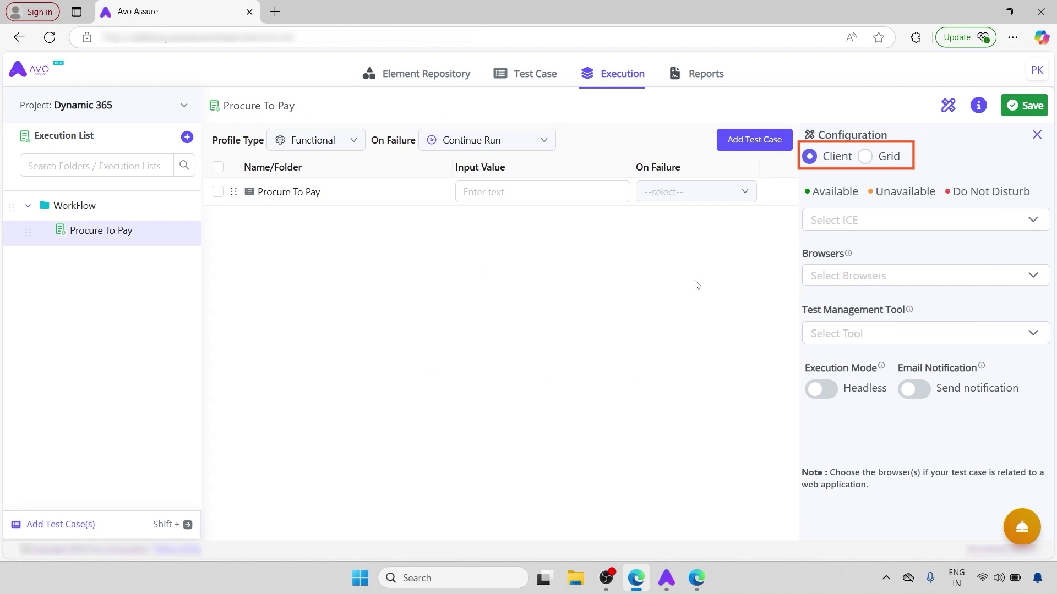
# - Configure the execution list to run on the tester's own client with the Edge browser, and save it
pyautogui.click(904, 226)
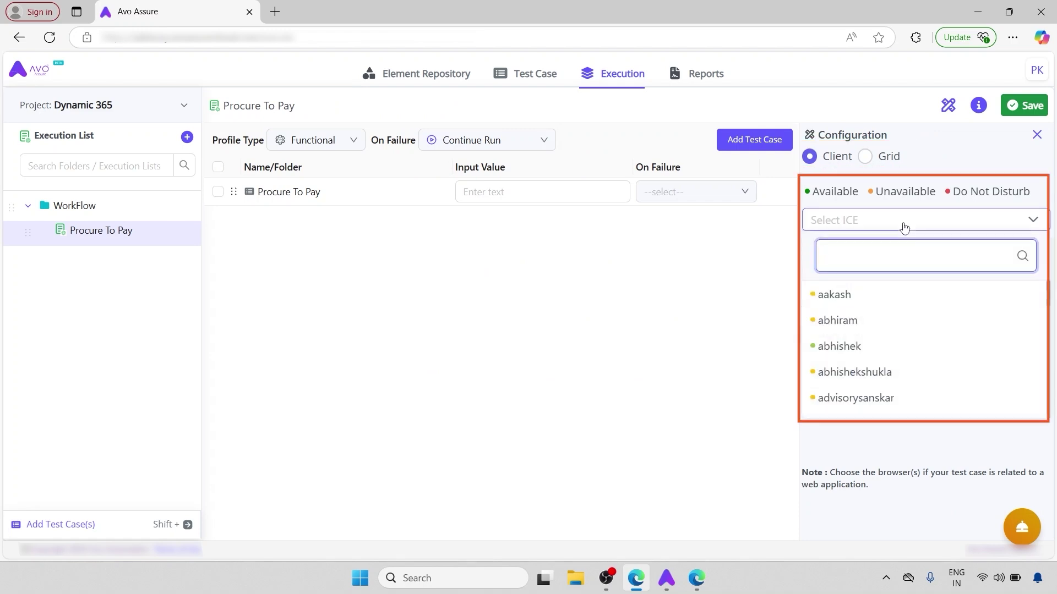
pyautogui.write('Pra')
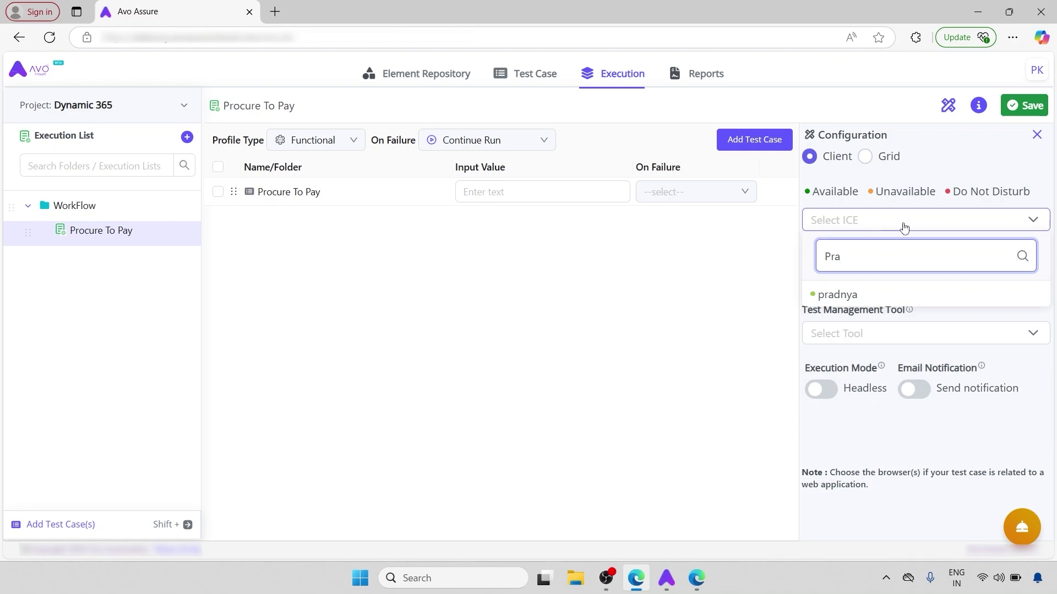
pyautogui.click(896, 297)
pyautogui.click(894, 282)
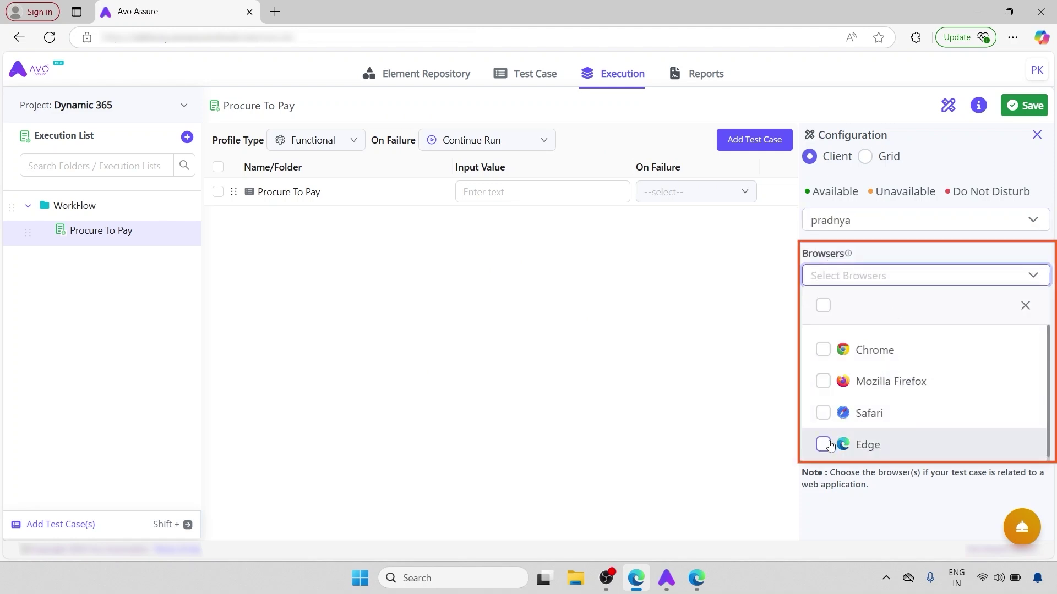
pyautogui.click(822, 445)
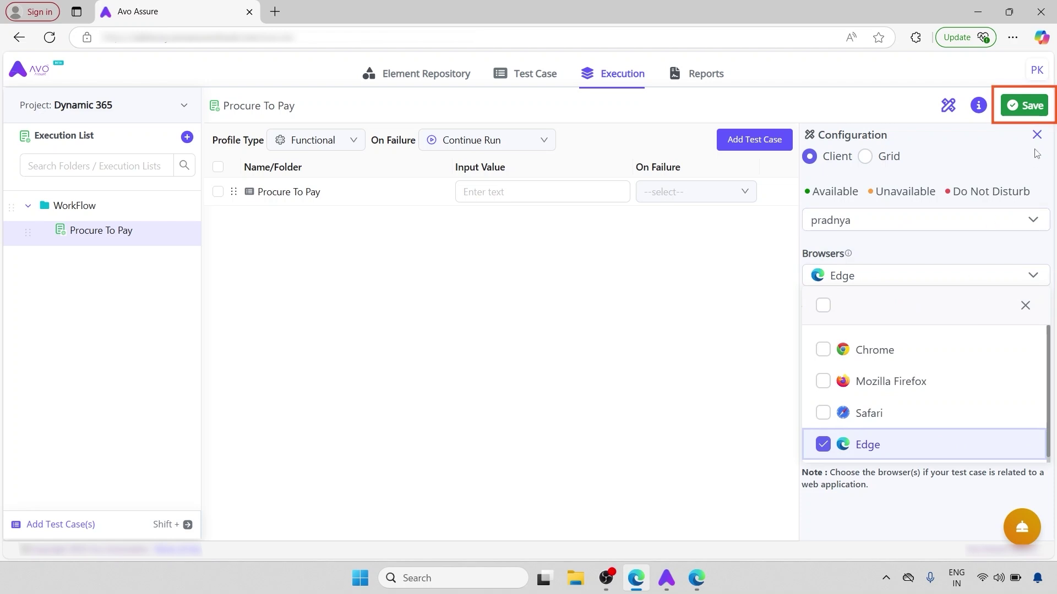
pyautogui.click(1040, 108)
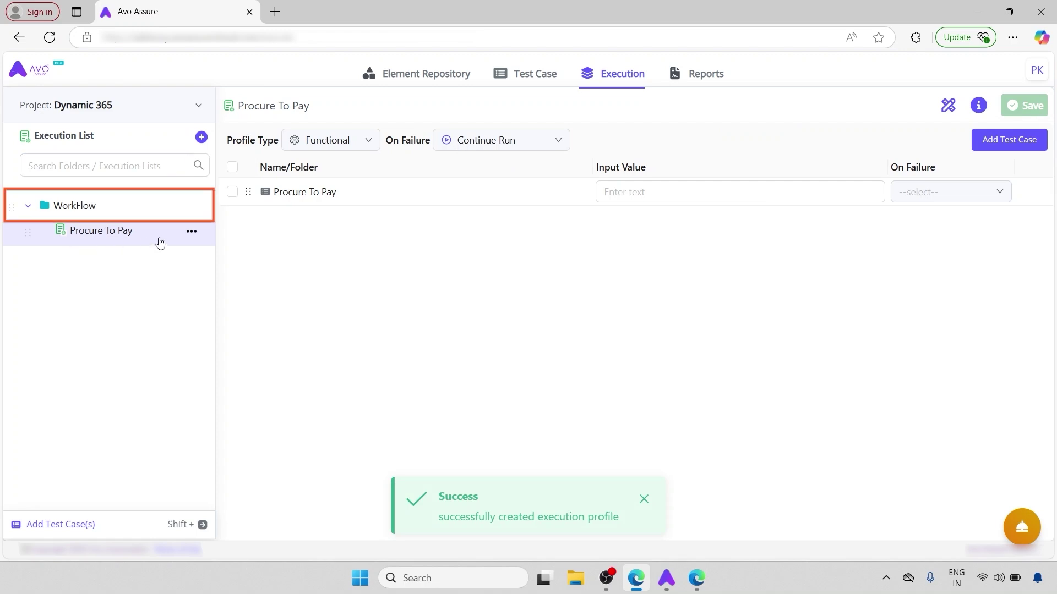
# - Execute the Procure To Pay list from the WorkFlow folder immediately with its configured client and Edge settings
pyautogui.click(116, 211)
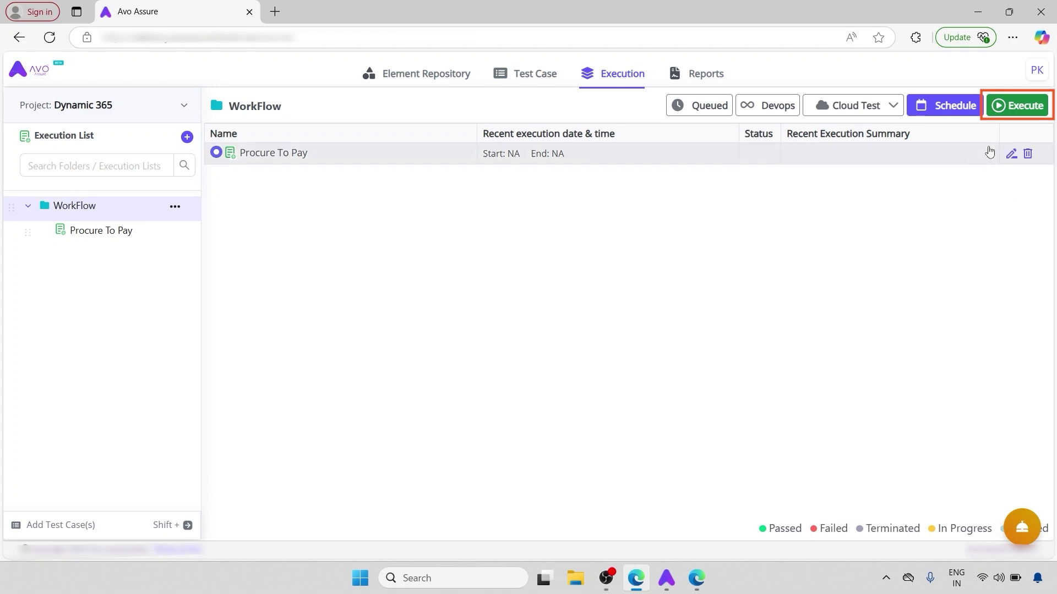
pyautogui.click(1023, 108)
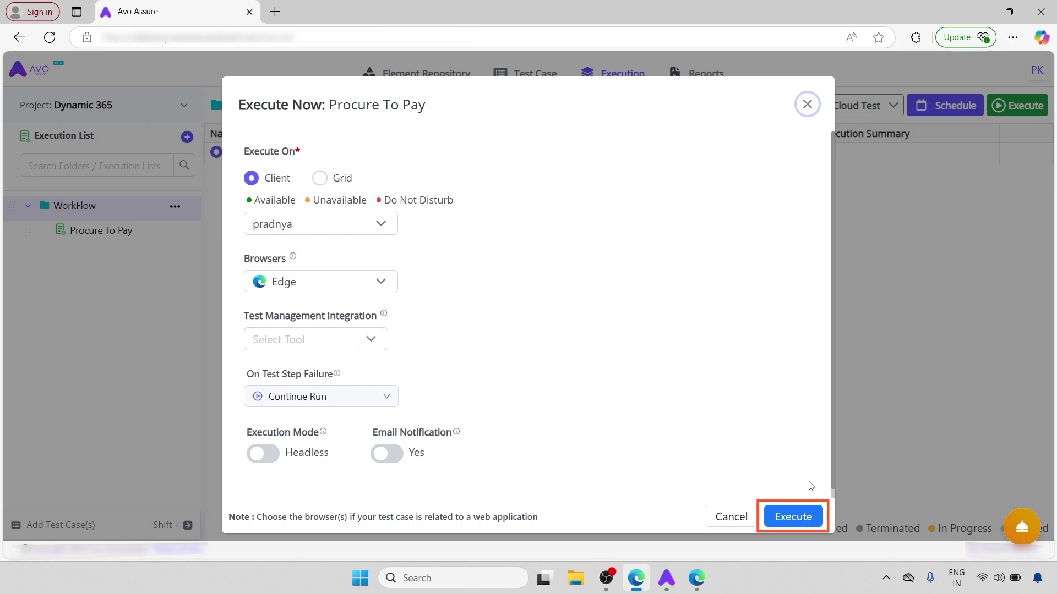
pyautogui.click(783, 519)
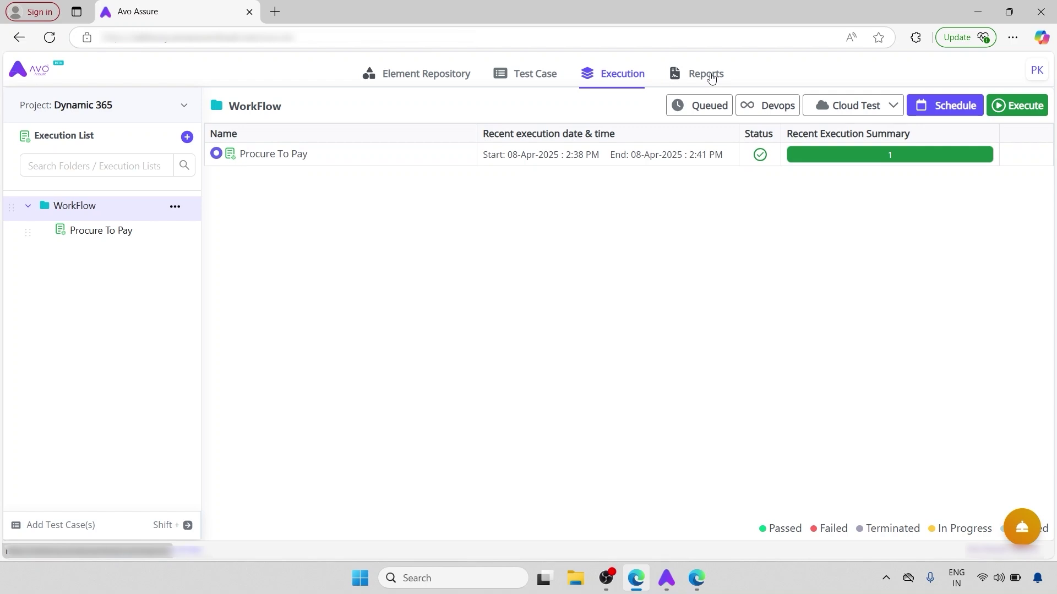
# - Open the detailed functional test report for Run No. 1 of the Procure To Pay execution list
pyautogui.click(711, 78)
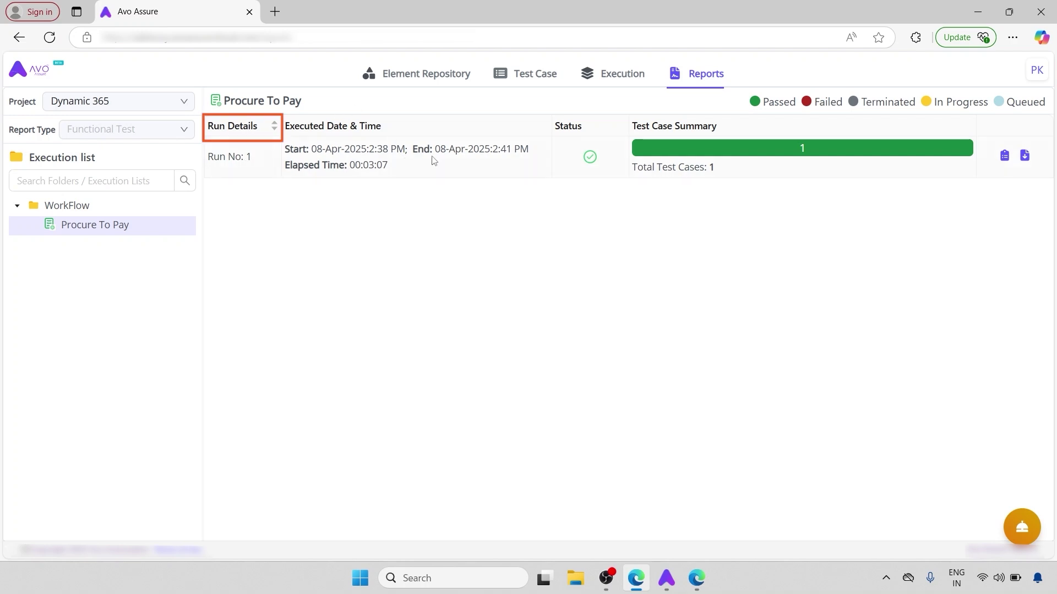
pyautogui.moveTo(592, 164)
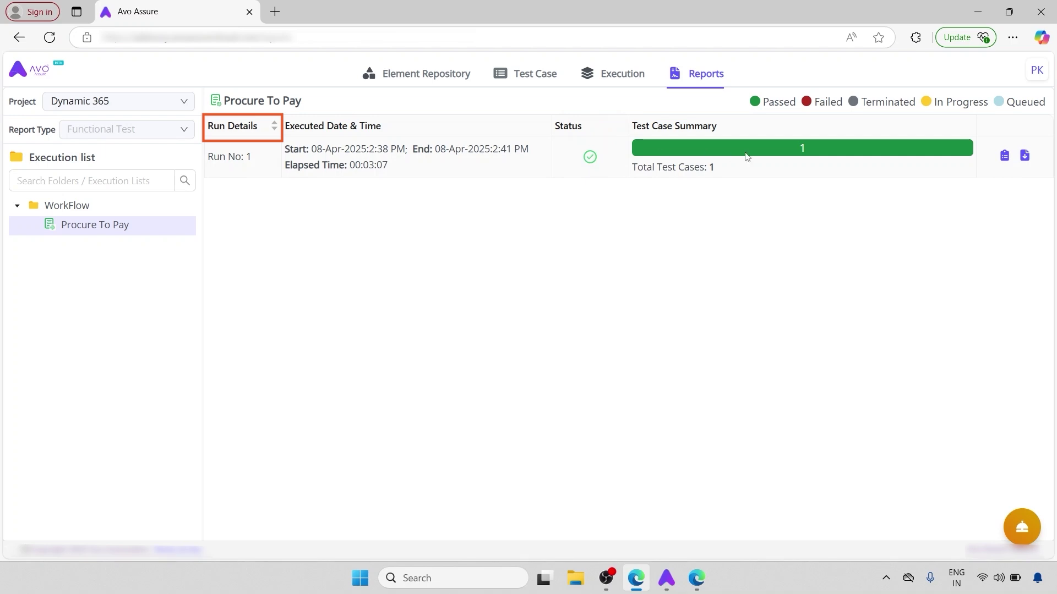
pyautogui.click(1005, 157)
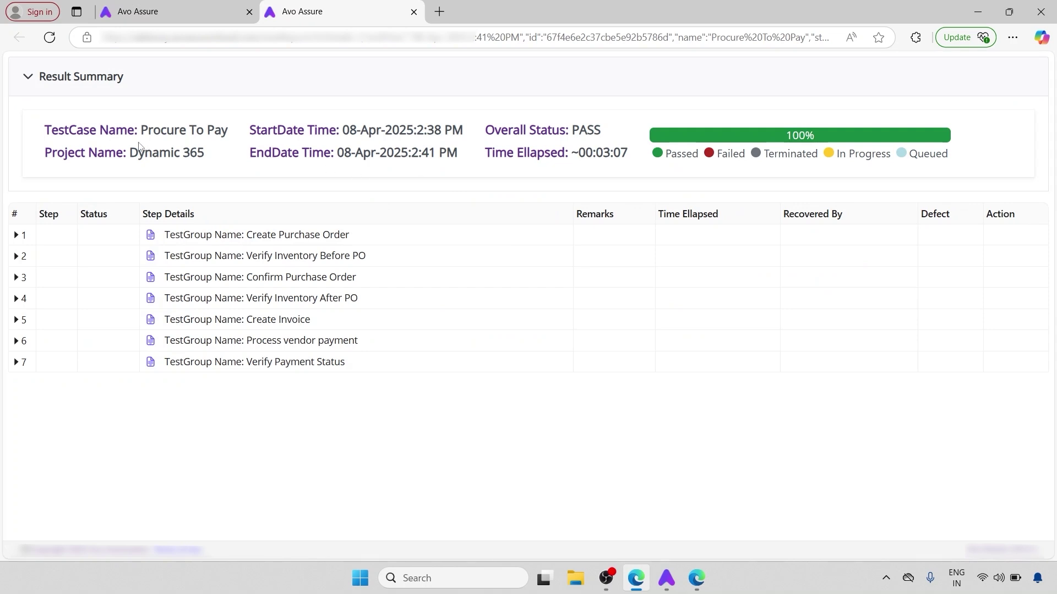
# - Examine the report's result summary and the individual step results of the Create Purchase Order test group
pyautogui.moveTo(48, 130); pyautogui.dragTo(439, 146)
pyautogui.click(523, 147)
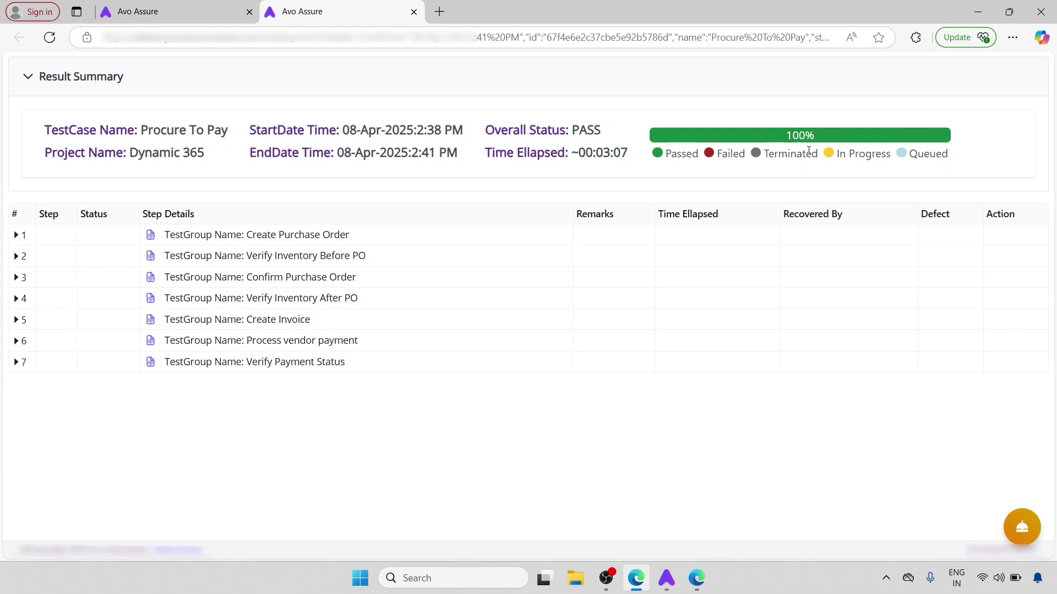
pyautogui.moveTo(820, 137); pyautogui.dragTo(786, 140)
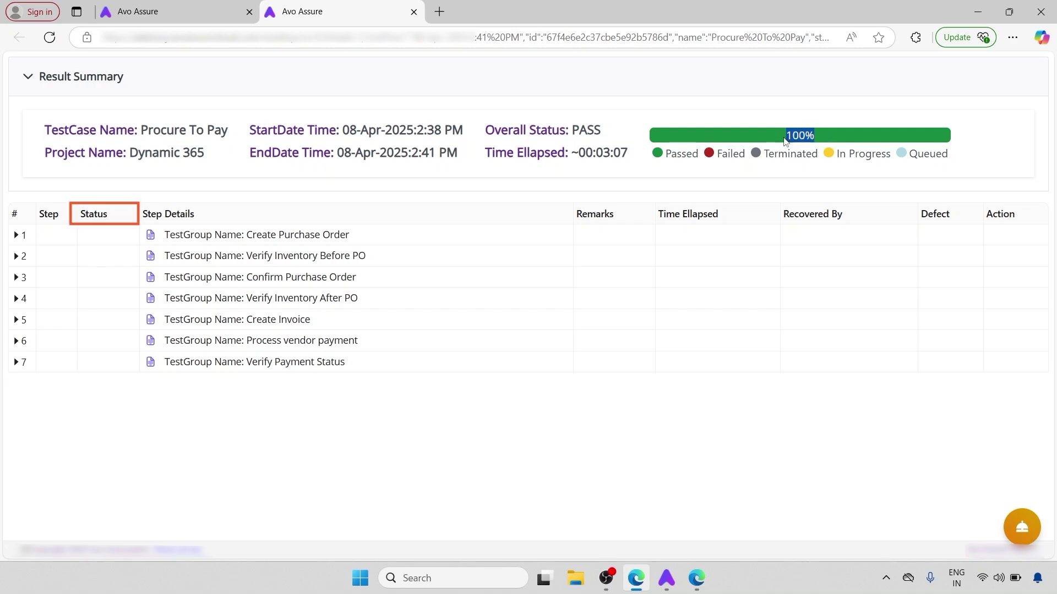
pyautogui.click(848, 139)
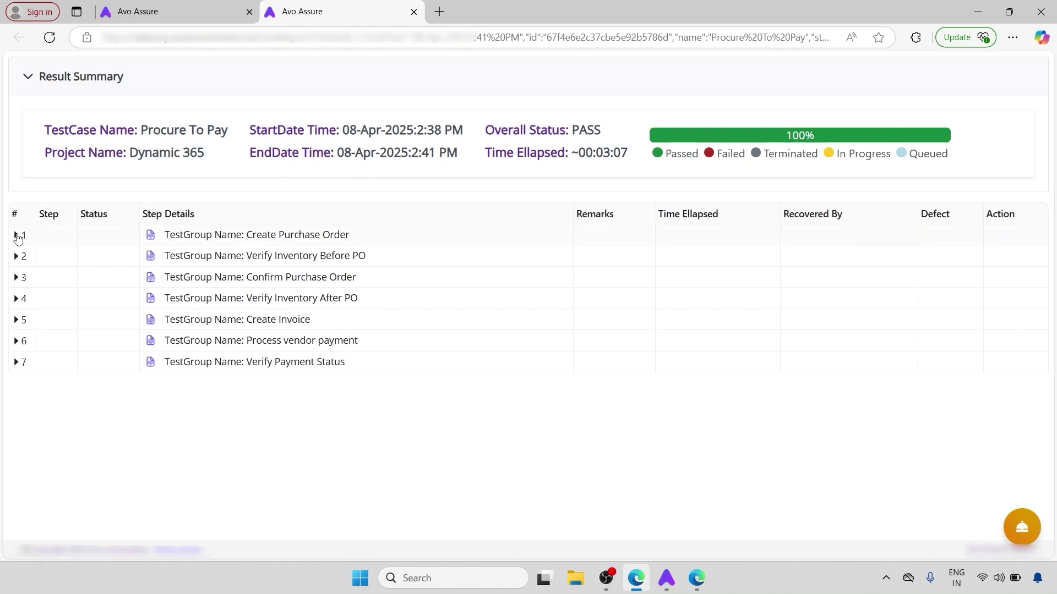
pyautogui.click(16, 234)
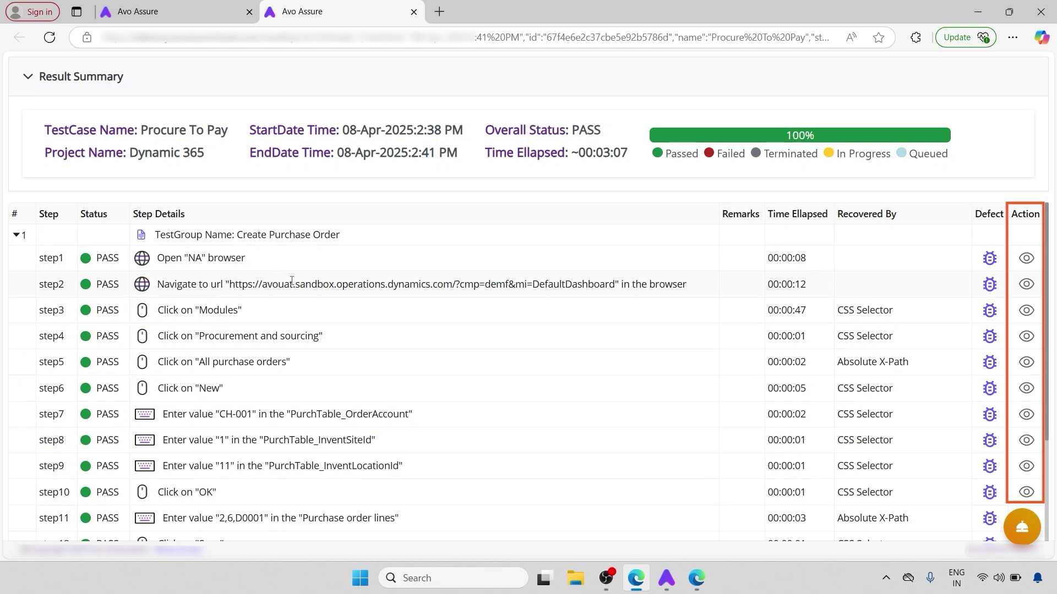
# - Download the Procure To Pay detailed report from the run details as JSON, look through the downloaded file and close it
pyautogui.click(191, 6)
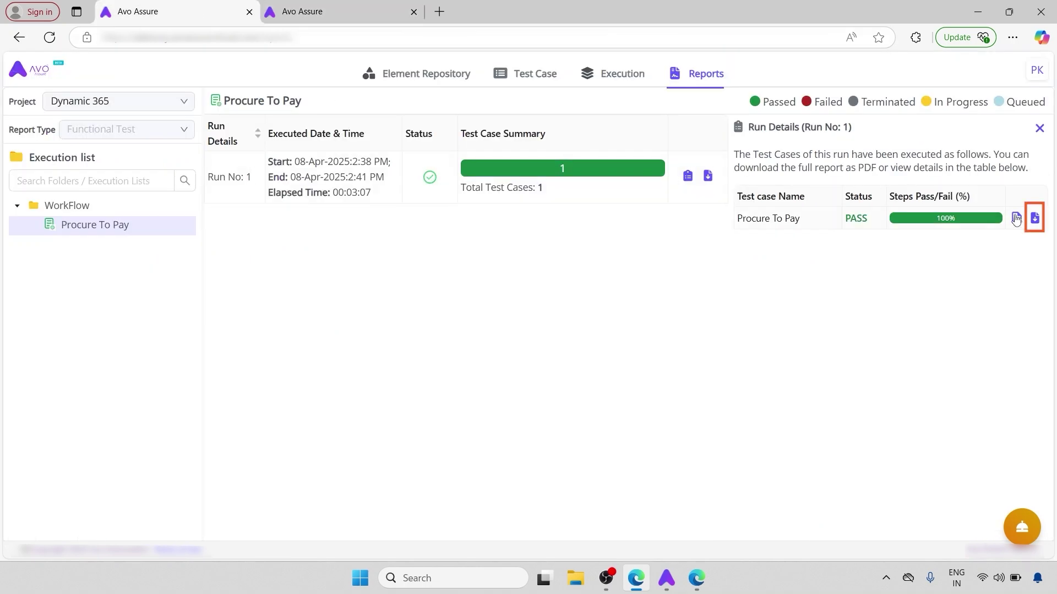
pyautogui.click(1035, 221)
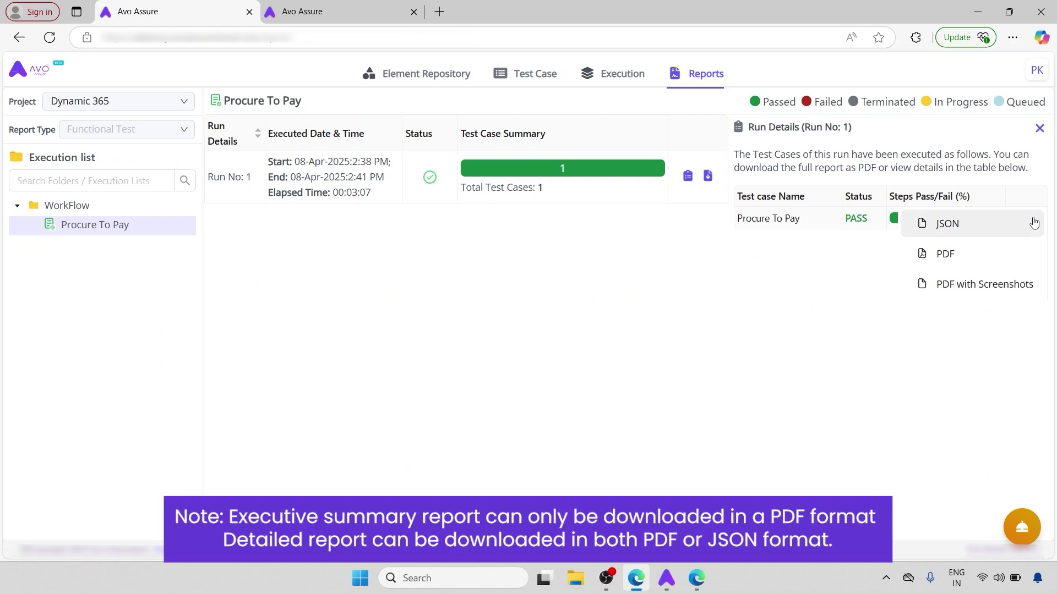
pyautogui.click(999, 224)
pyautogui.click(834, 116)
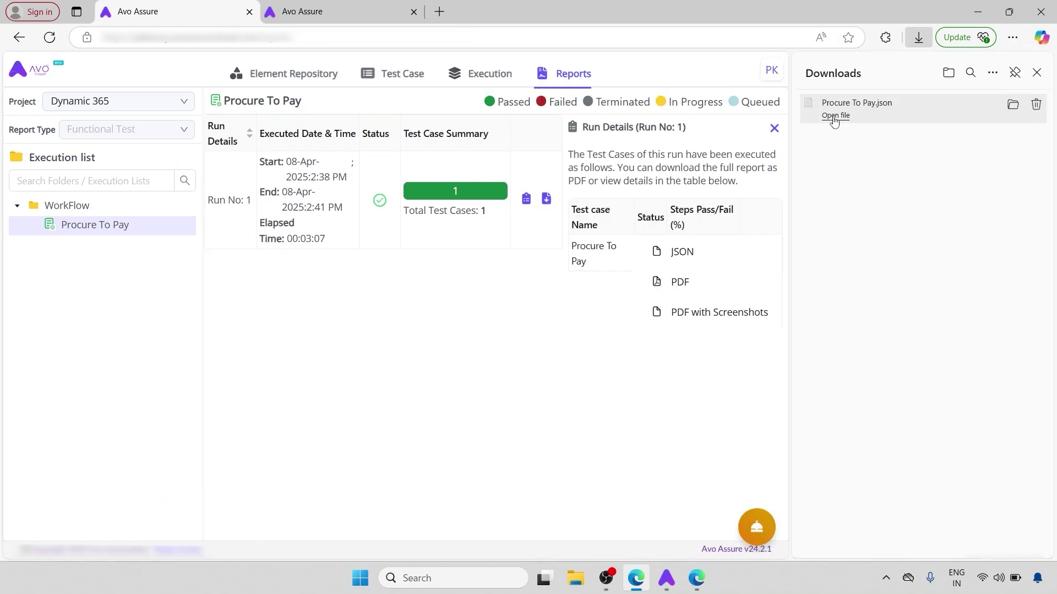
pyautogui.scroll(-15, 823, 302)
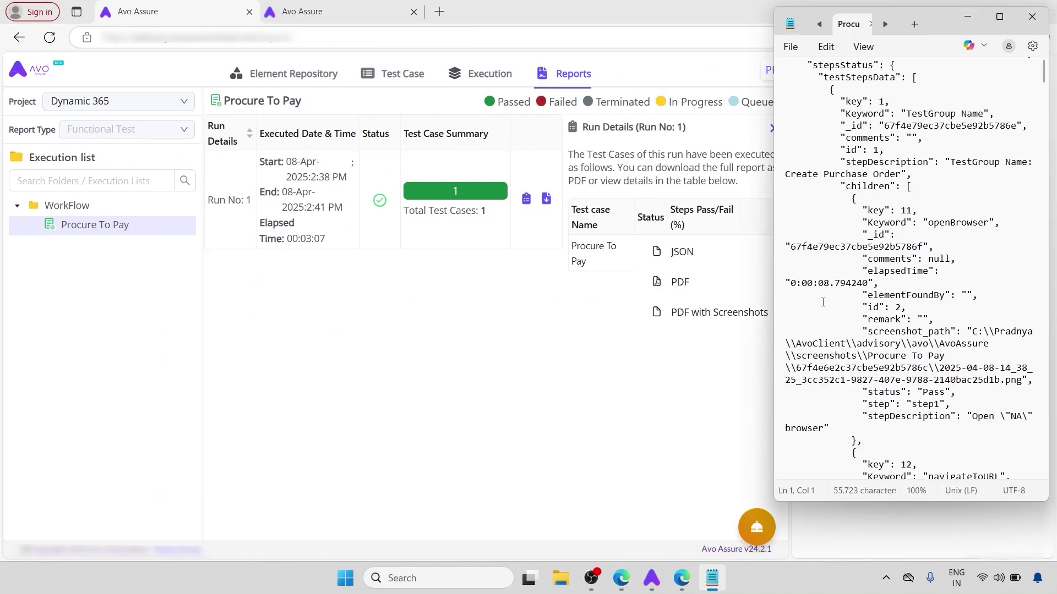
pyautogui.scroll(-2, 823, 302)
pyautogui.click(1032, 17)
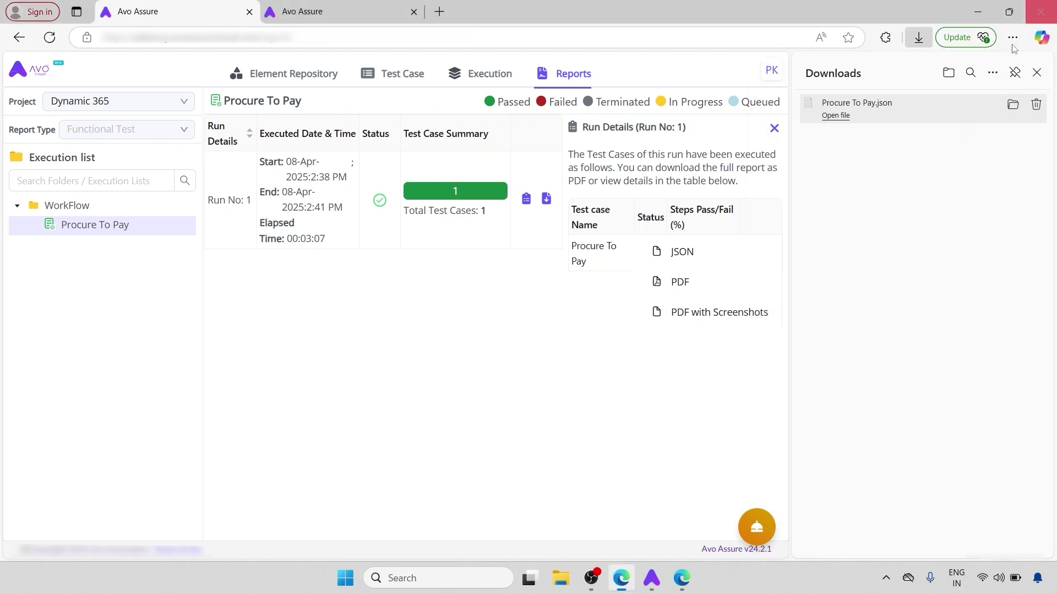
# - Download the Procure To Pay detailed report for Run No. 1 as PDF and open the downloaded file
pyautogui.click(1039, 74)
pyautogui.click(964, 252)
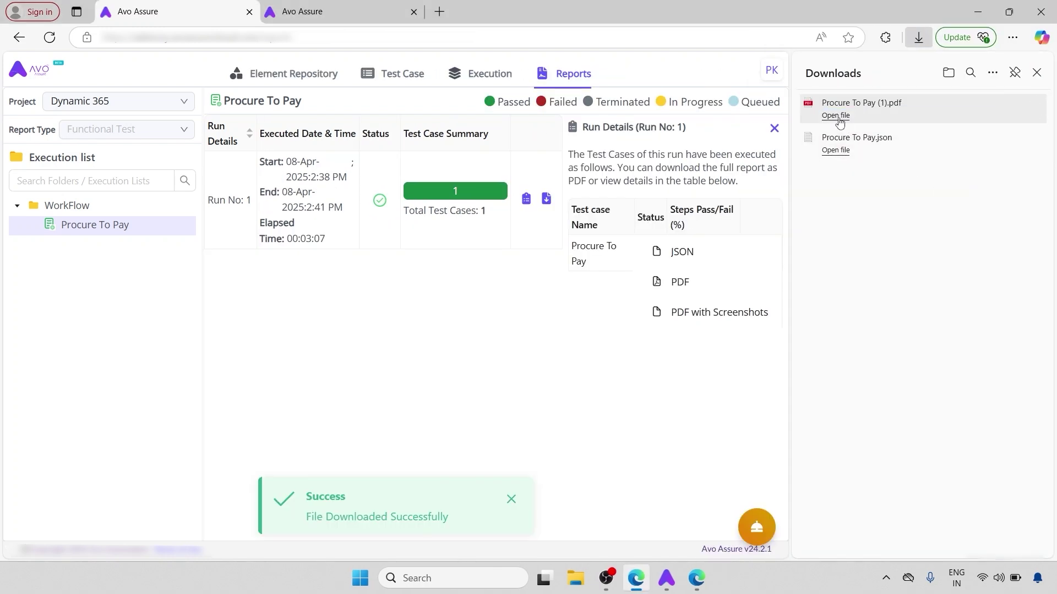
pyautogui.click(837, 115)
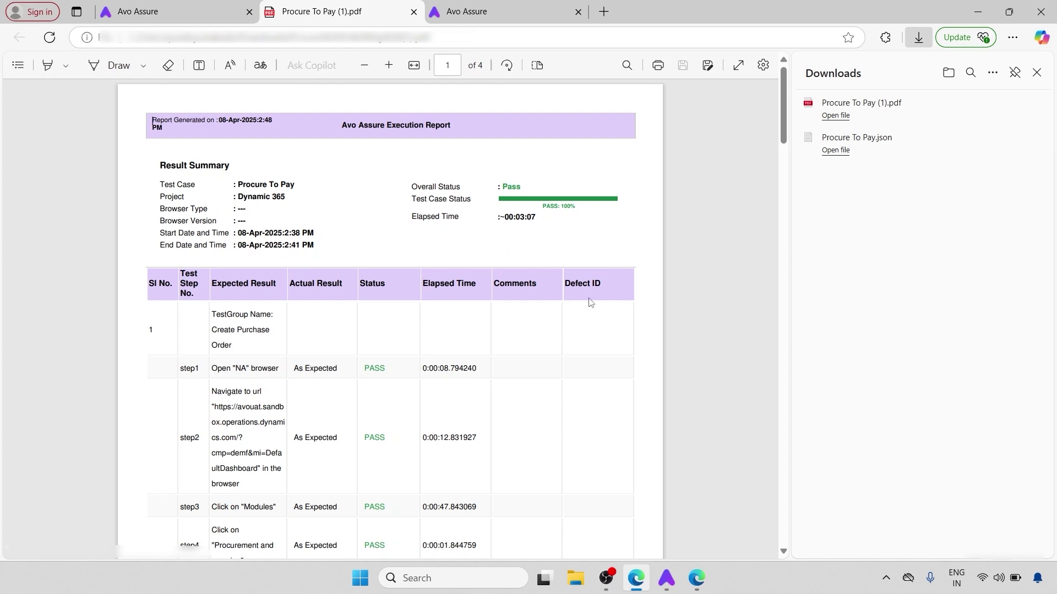
# - Examine the PDF execution report from its result summary through the step results of every test group
pyautogui.scroll(-1, 590, 302)
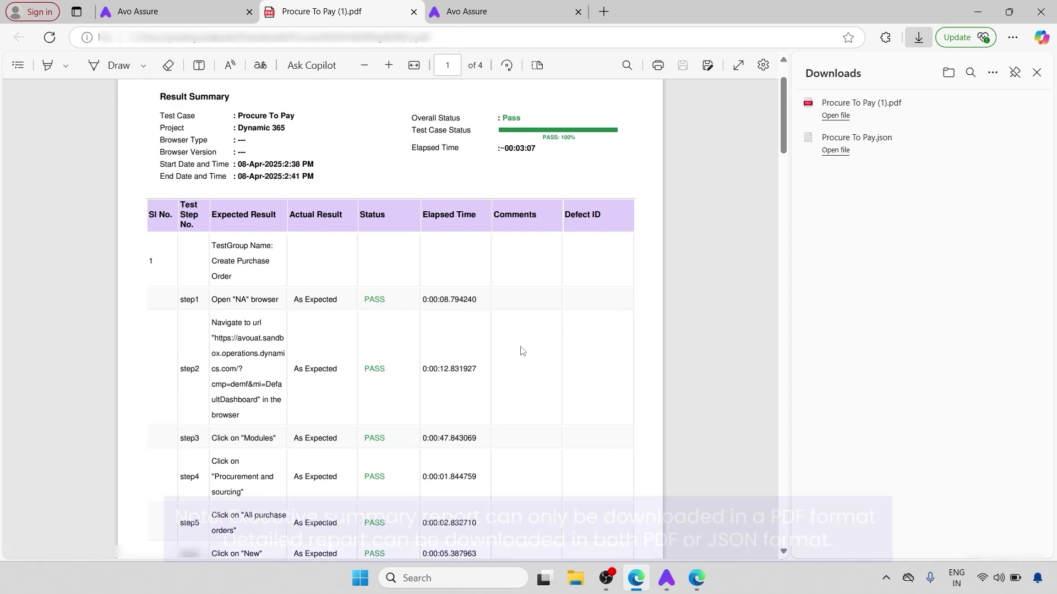
pyautogui.scroll(-5, 521, 349)
pyautogui.scroll(-10, 523, 351)
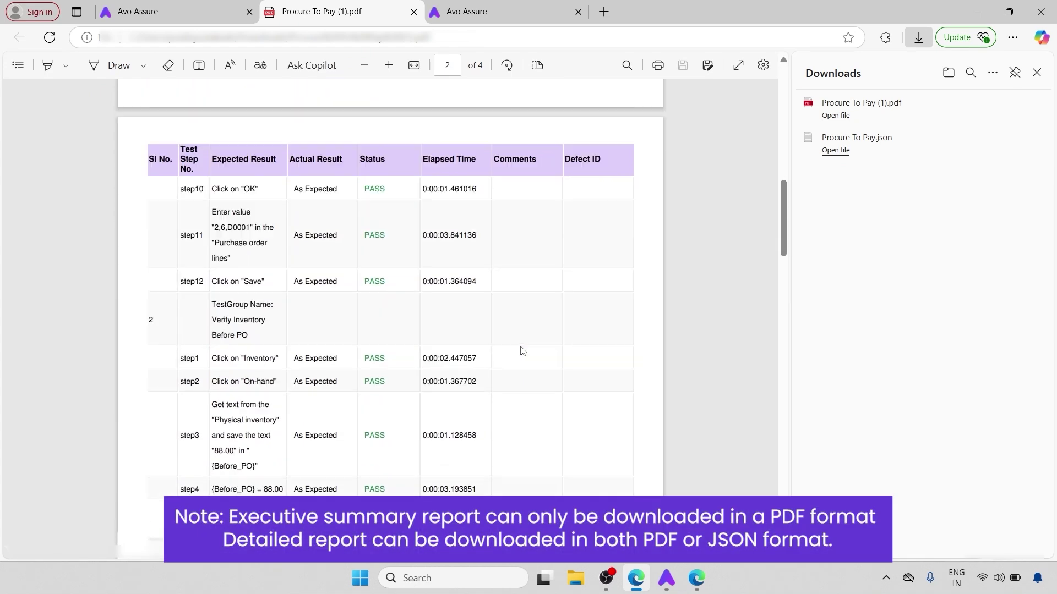
pyautogui.scroll(-10, 523, 351)
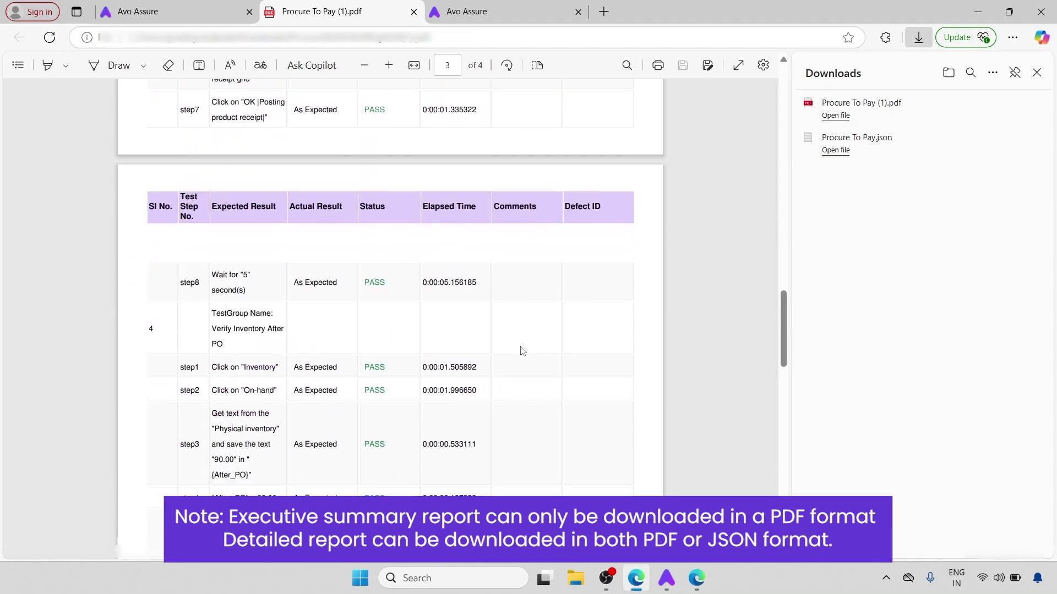
pyautogui.scroll(-10, 522, 352)
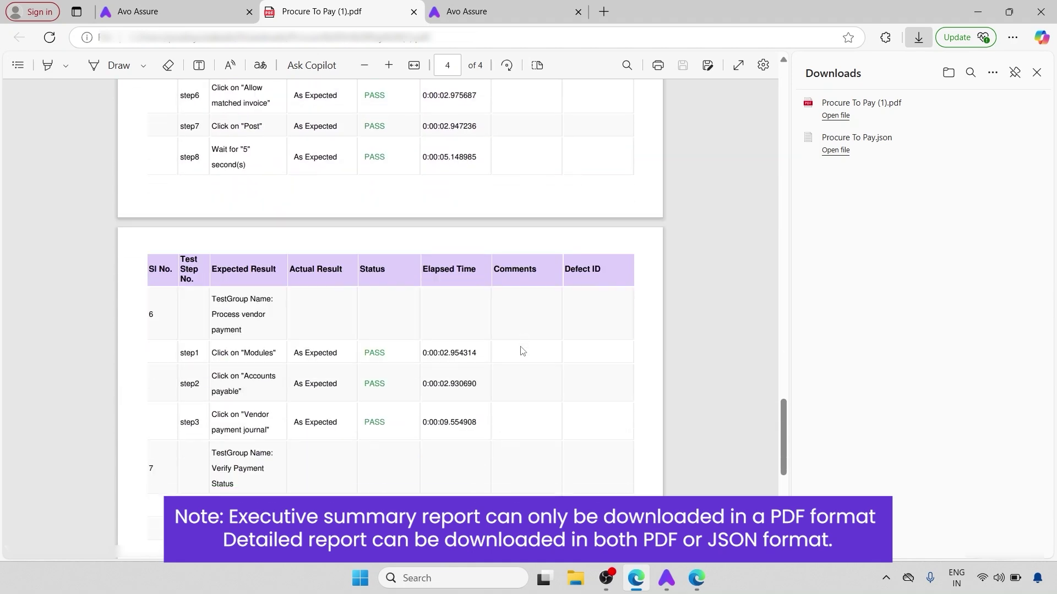
pyautogui.scroll(20, 523, 351)
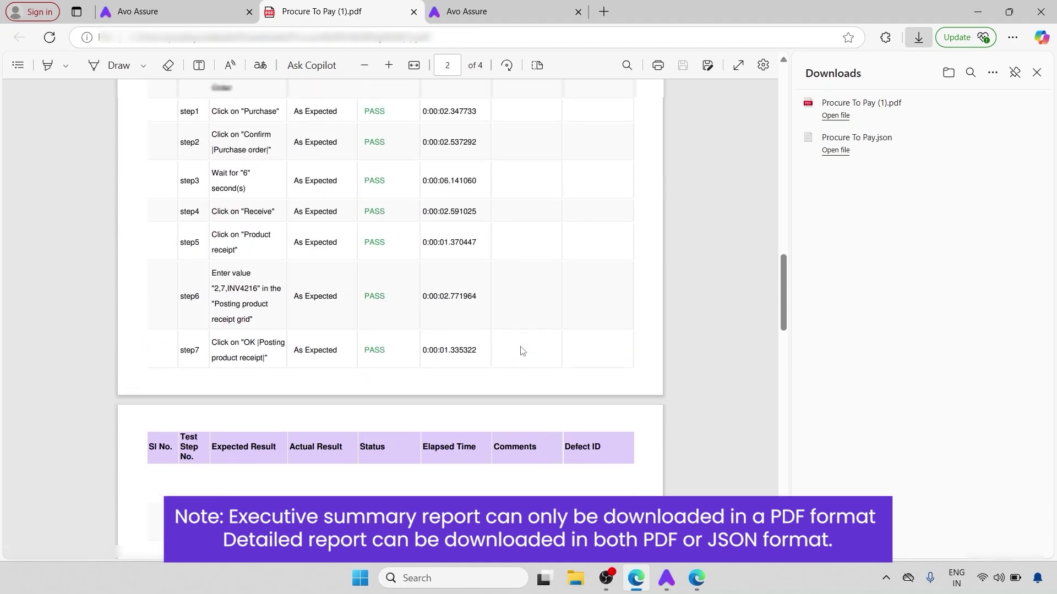
pyautogui.scroll(6, 522, 351)
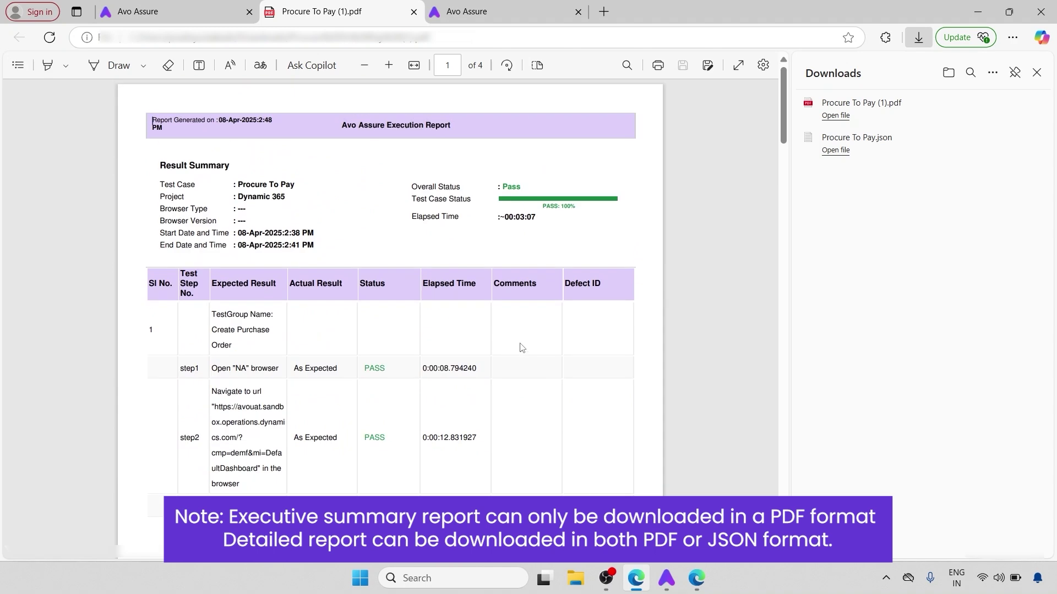
# - Return to the run details of Run No. 1 and download the Procure To Pay report as PDF with Screenshots
pyautogui.click(137, 5)
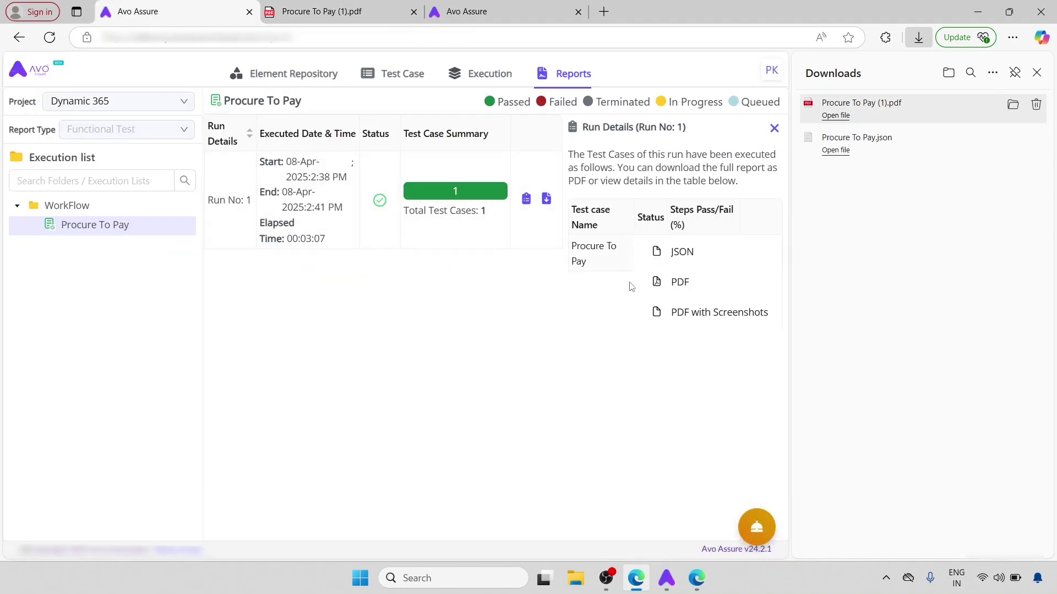
pyautogui.click(706, 325)
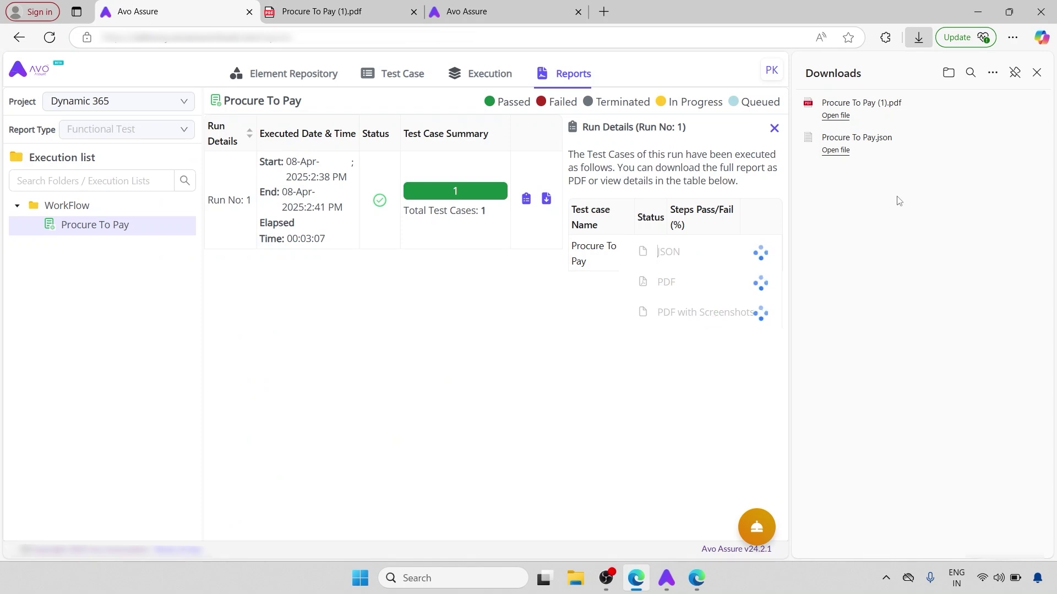